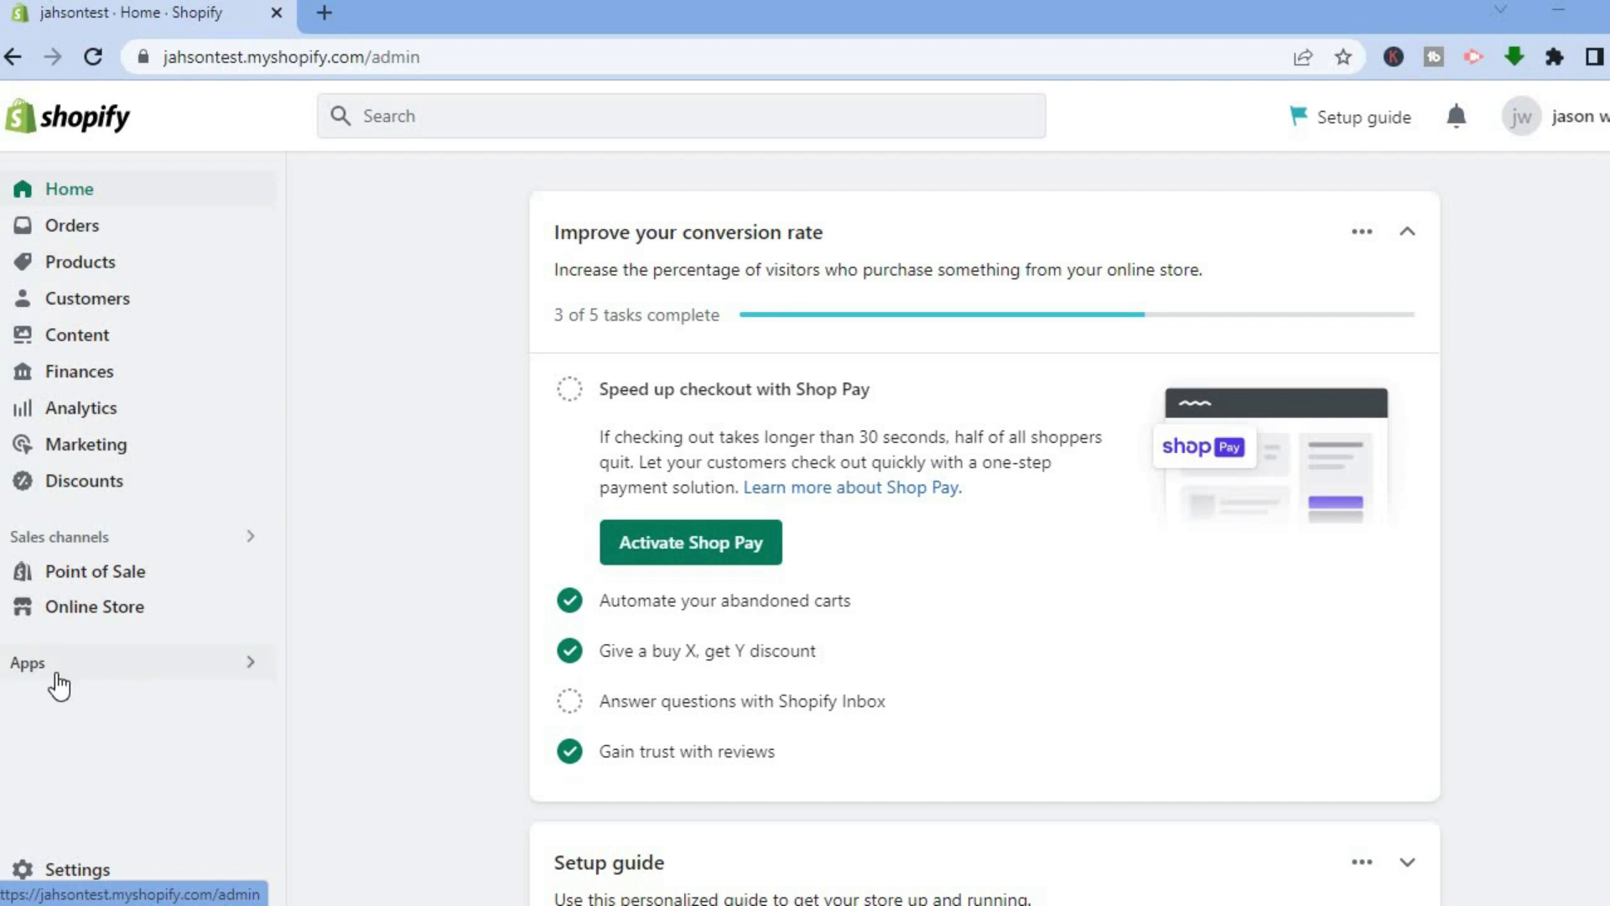
# From Apps > Recommended apps, open the Shopify App Store link in a new browser tab.
pyautogui.click(84, 683)
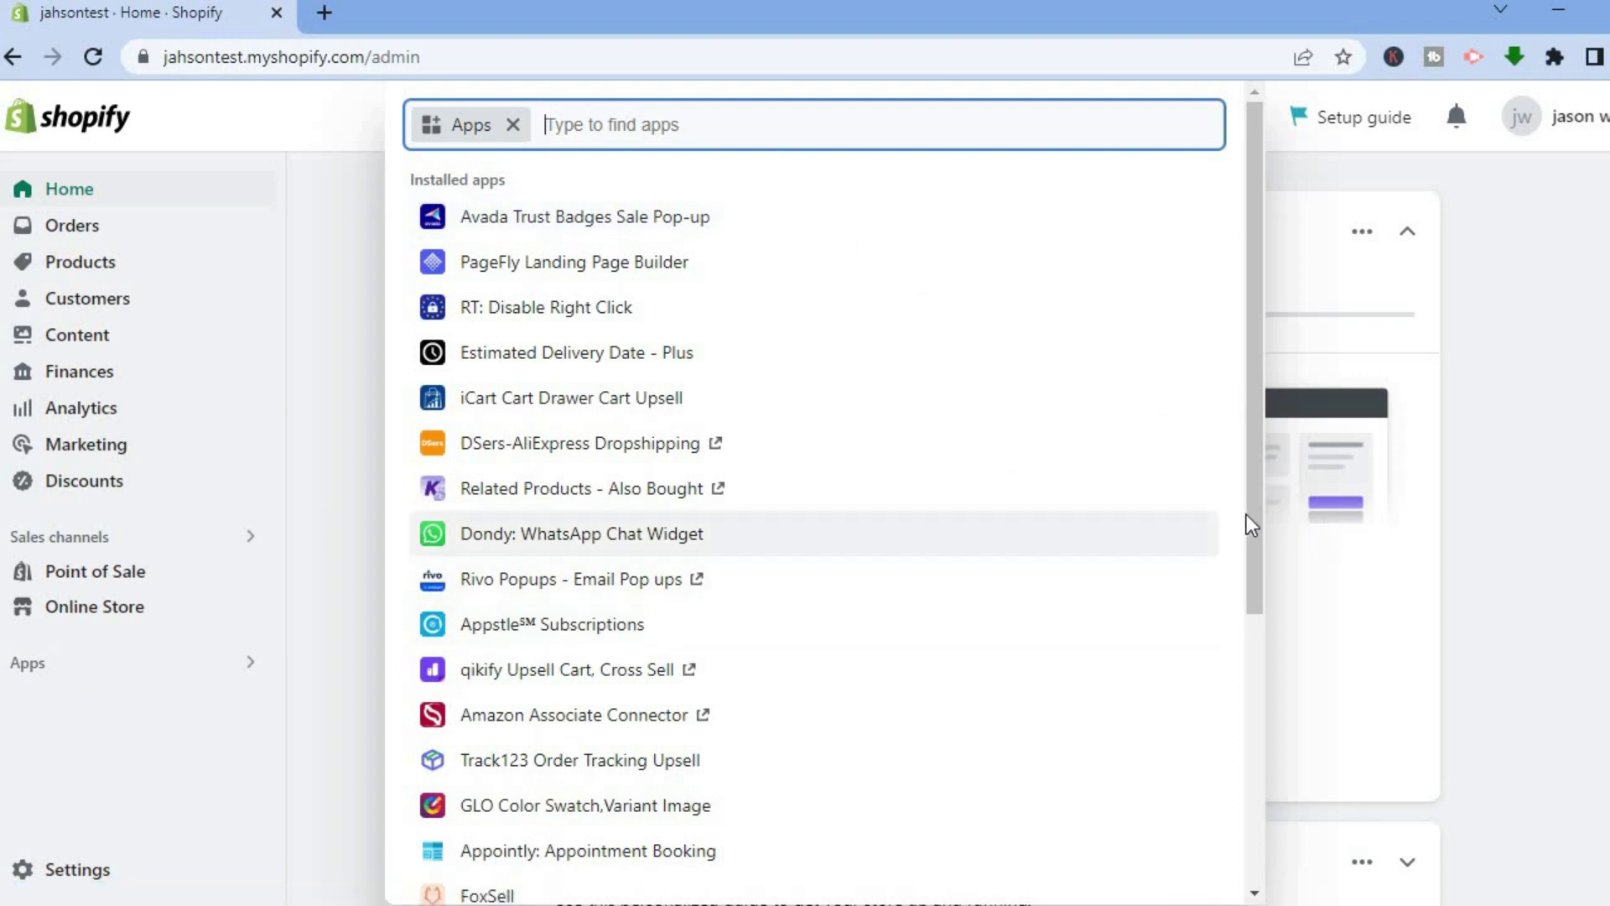
pyautogui.scroll(-1, 1239, 879)
pyautogui.scroll(-5, 1236, 868)
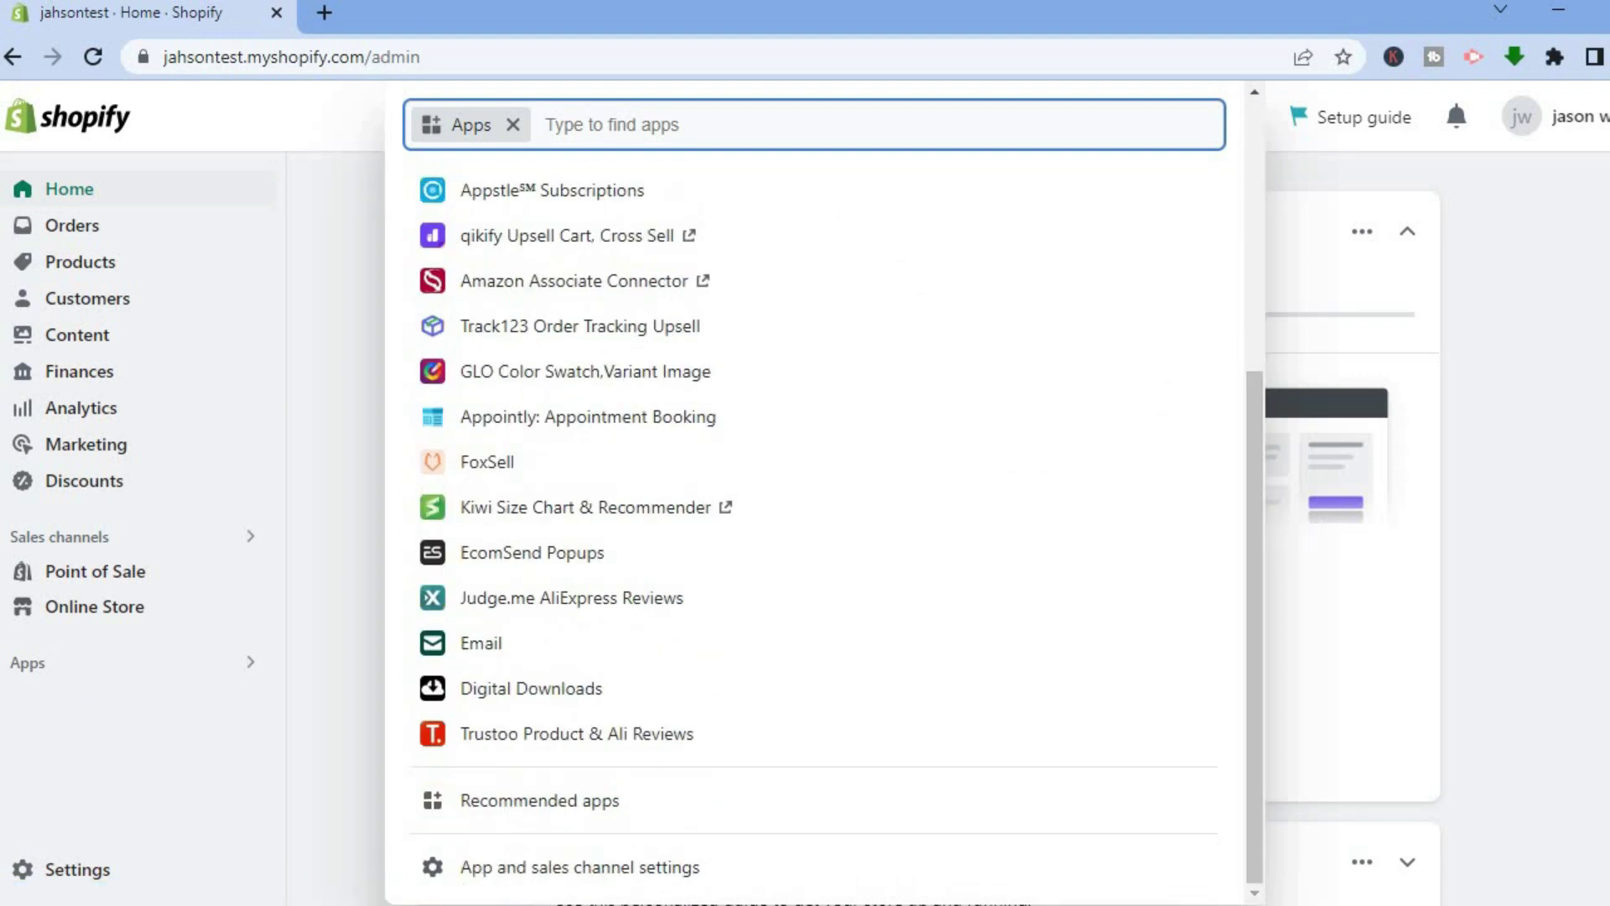
pyautogui.click(628, 800)
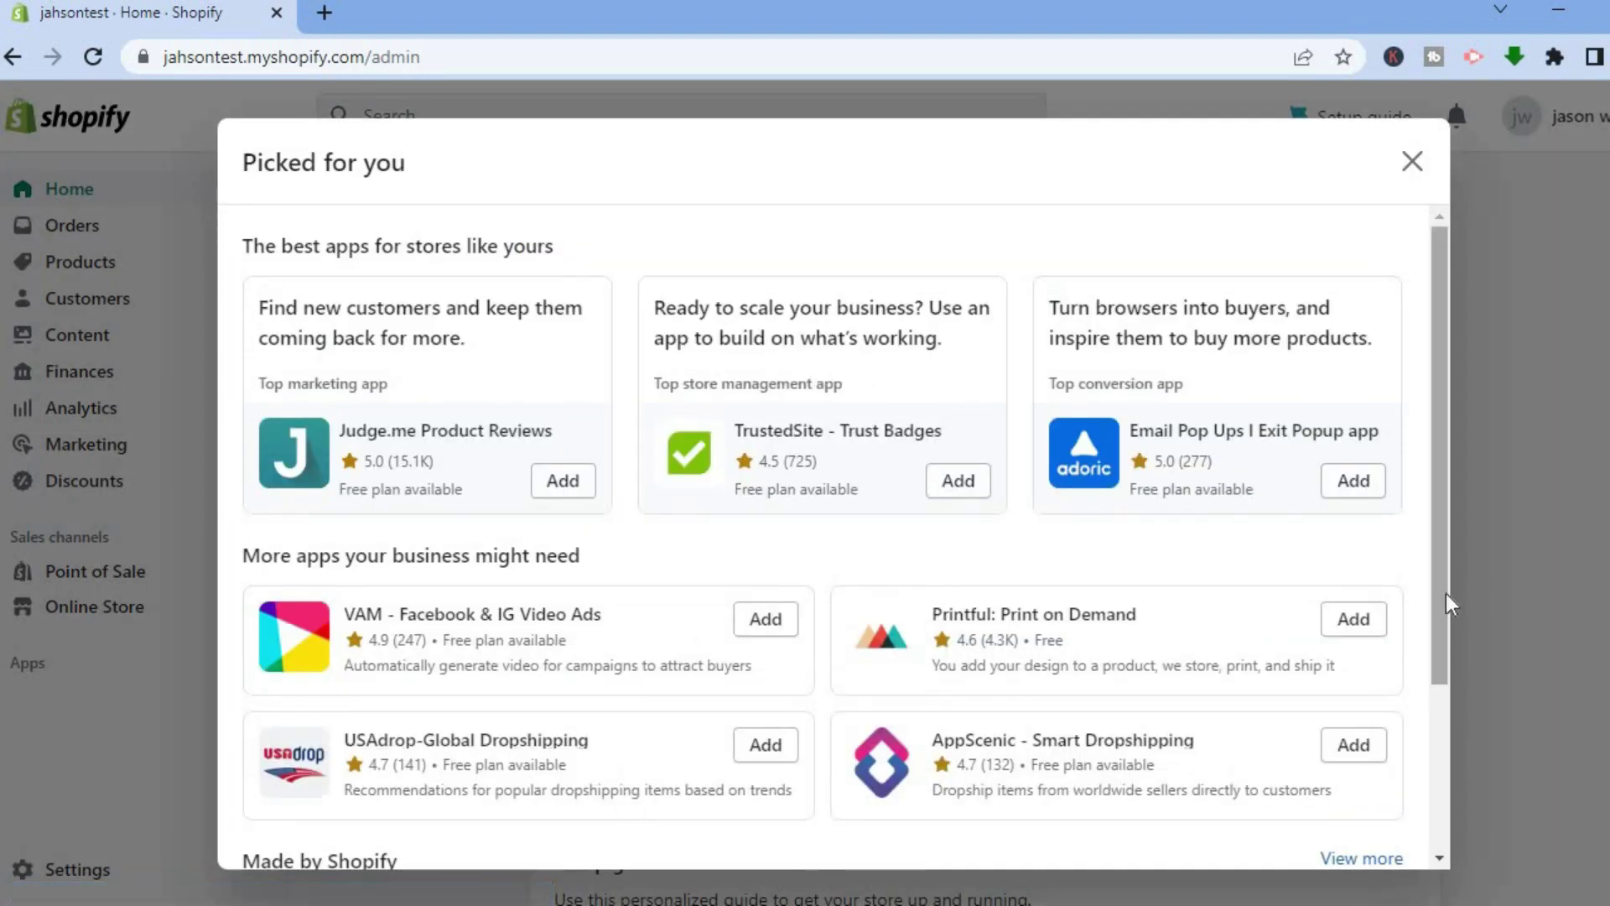
pyautogui.moveTo(1440, 585); pyautogui.dragTo(1441, 787)
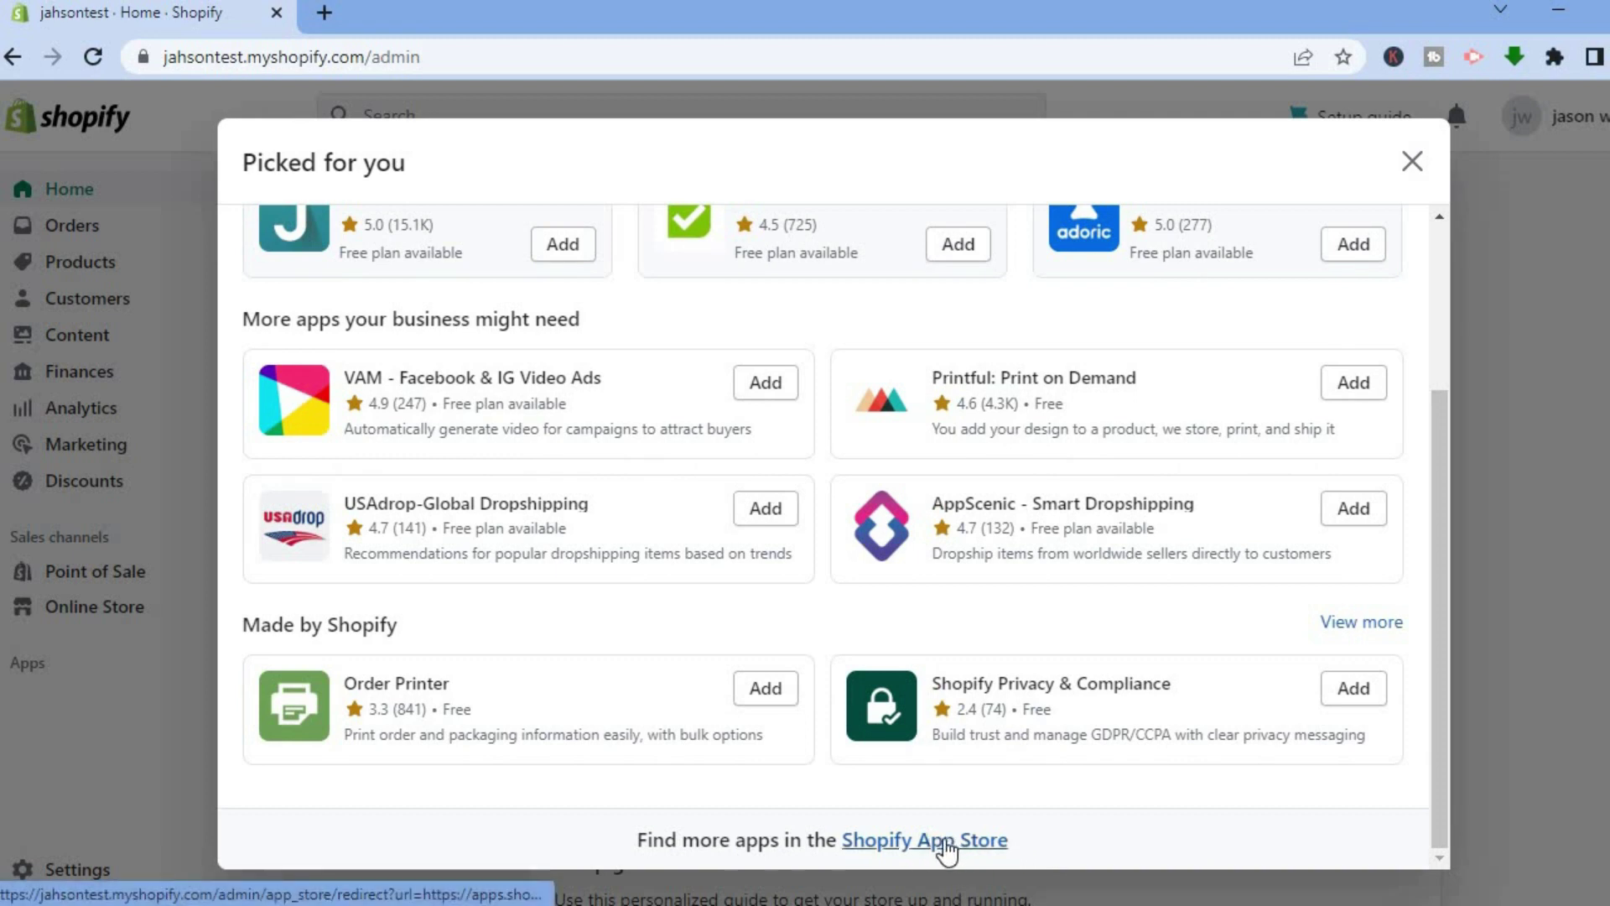
pyautogui.click(944, 838)
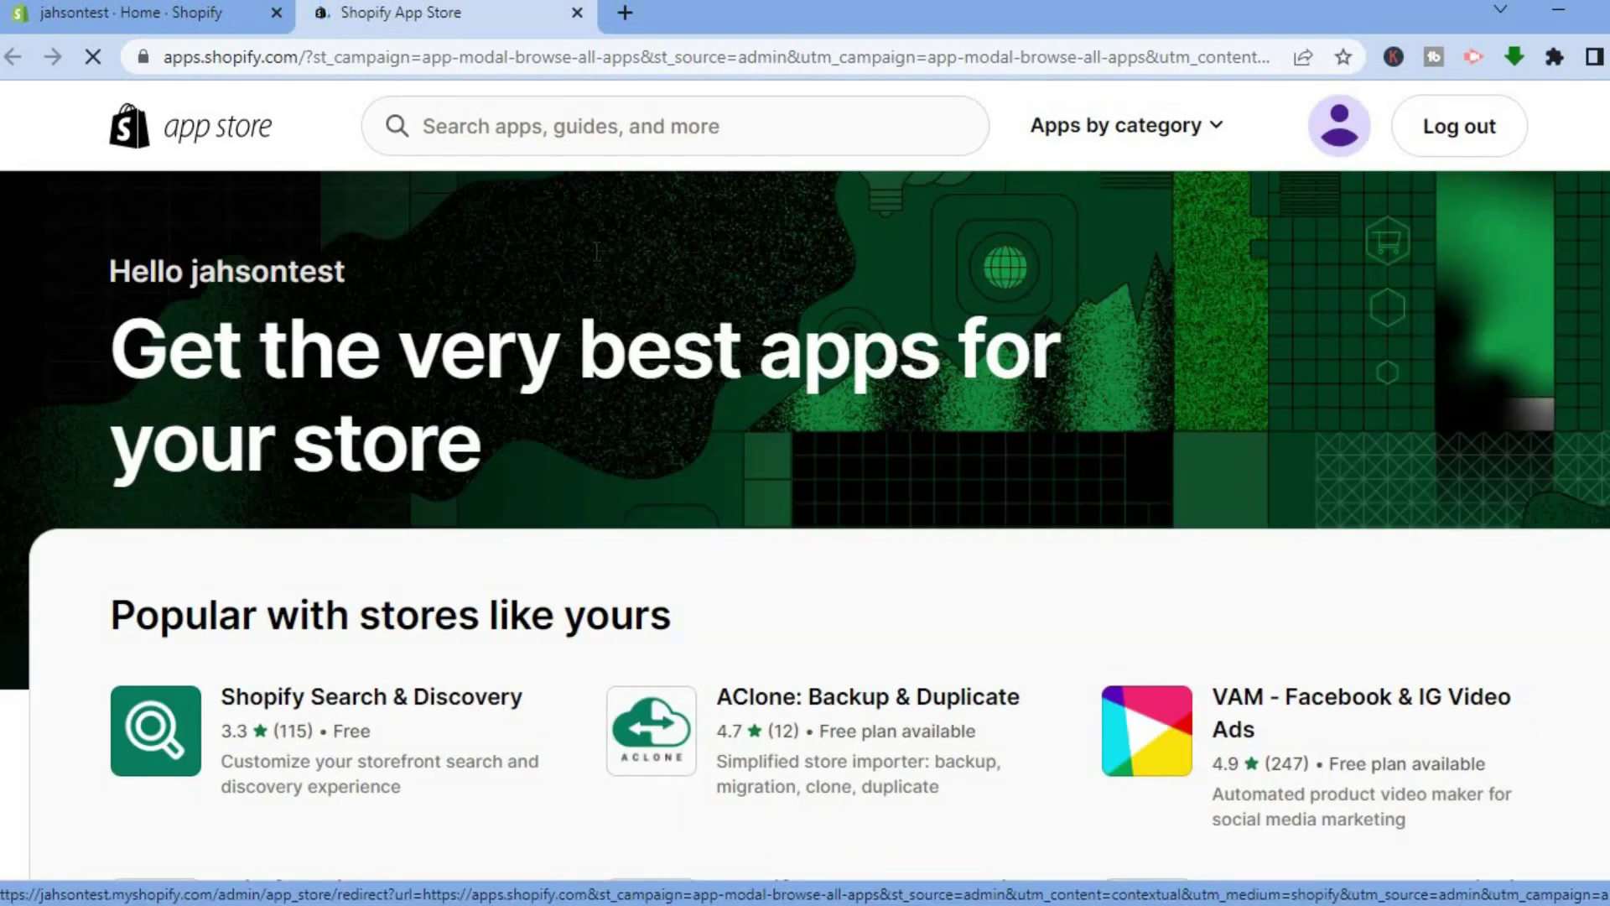
# Search the App Store for 'trust badges' and open the Avada Trust Badges Sale Pop-up listing.
pyautogui.click(630, 132)
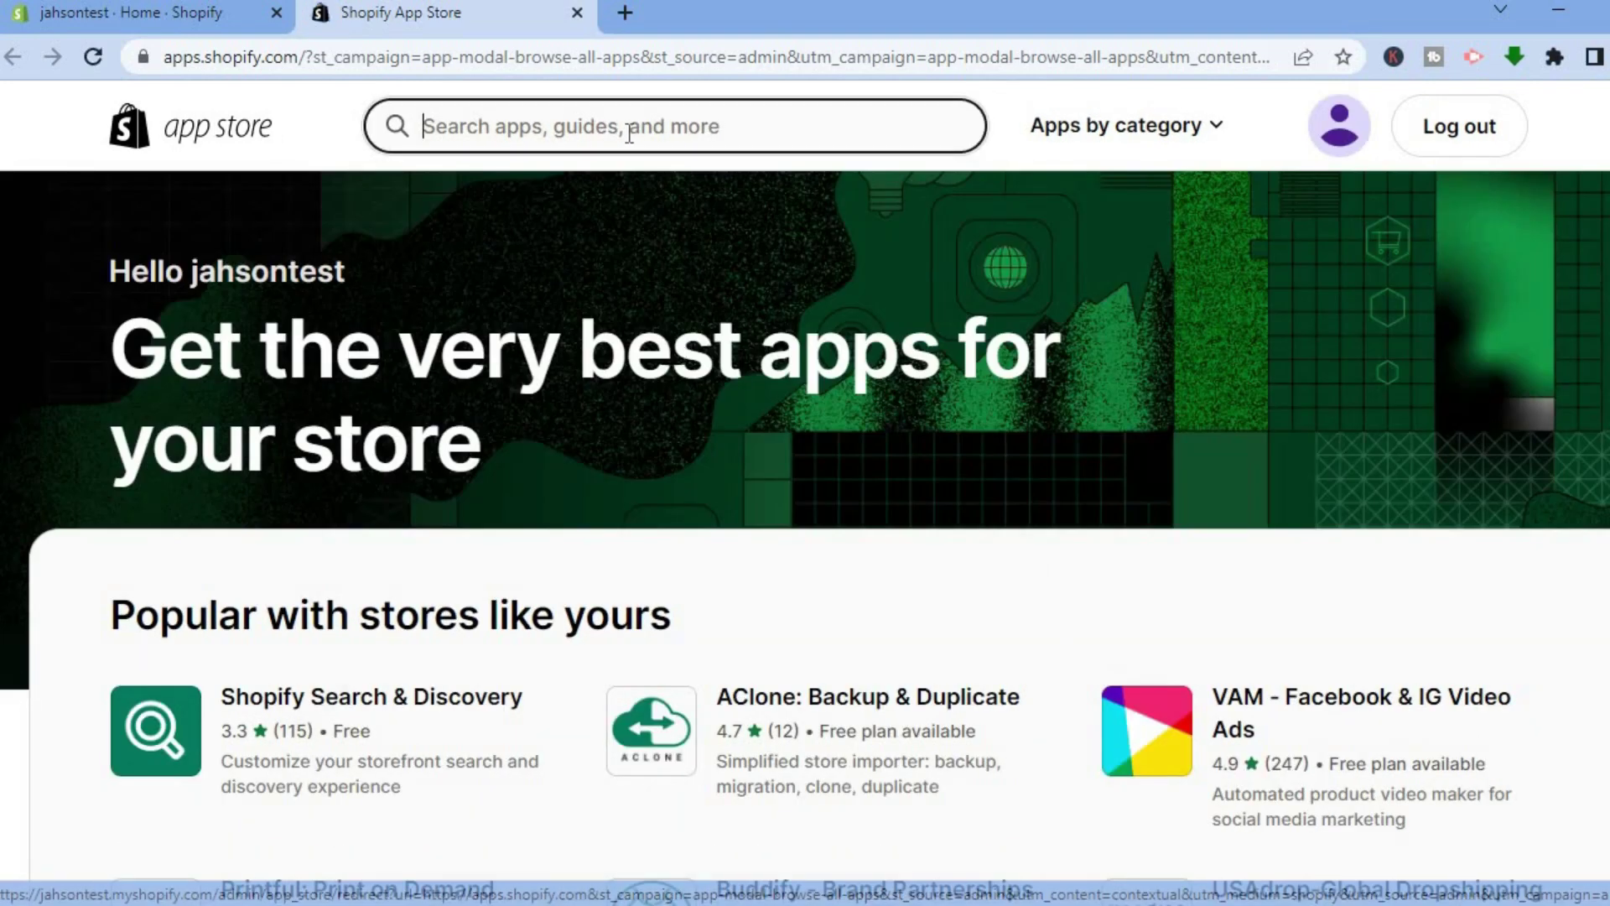
pyautogui.click(610, 200)
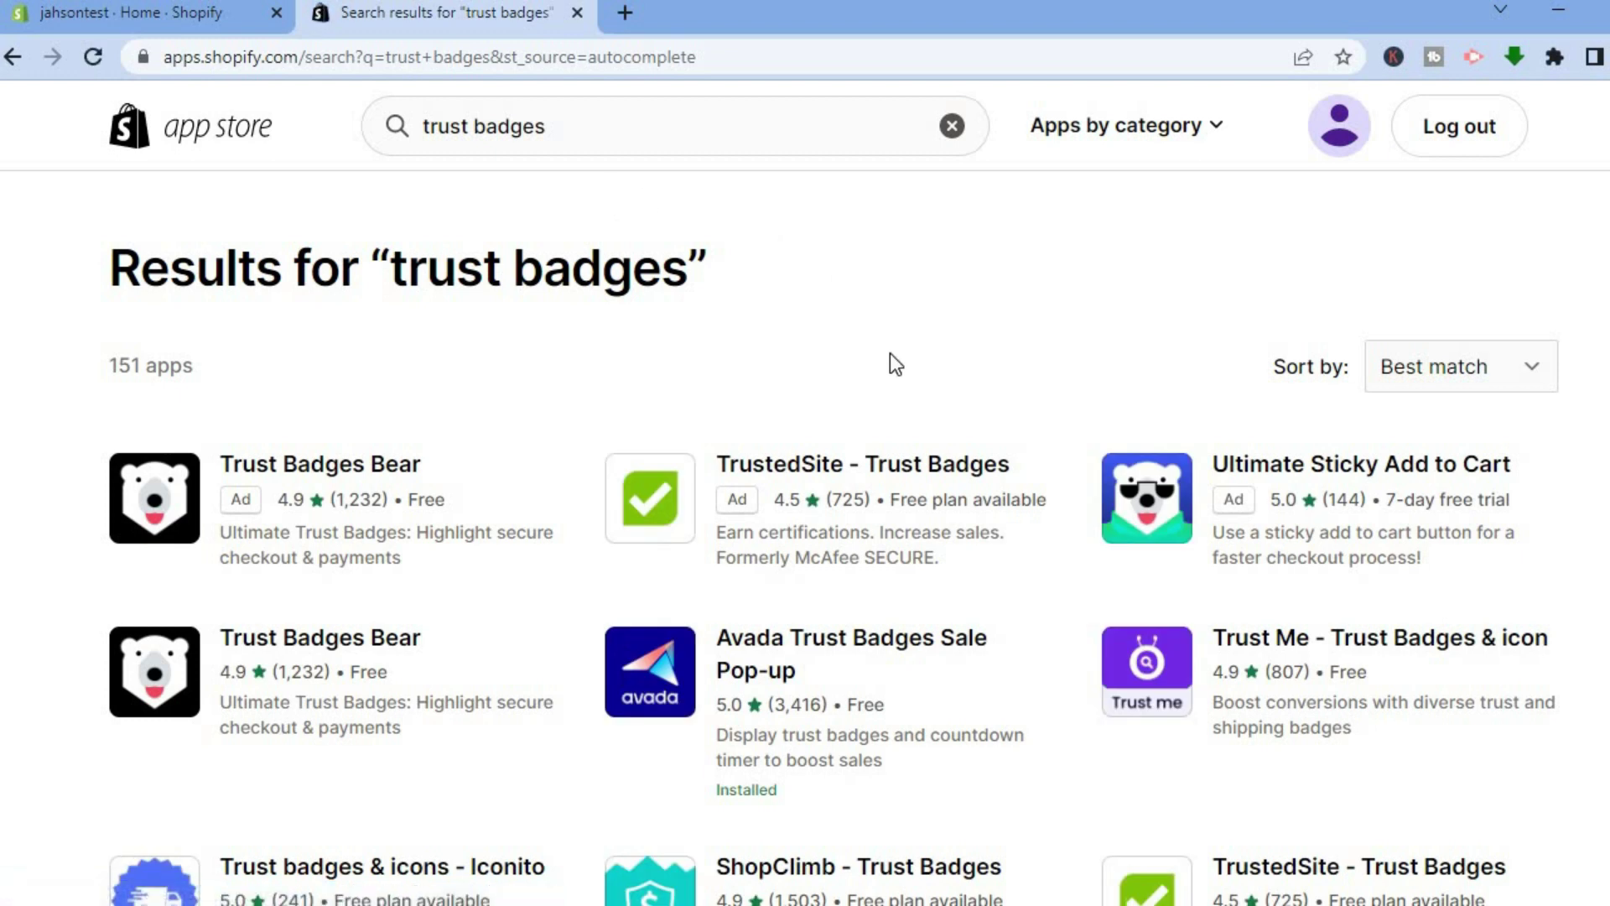
pyautogui.click(805, 646)
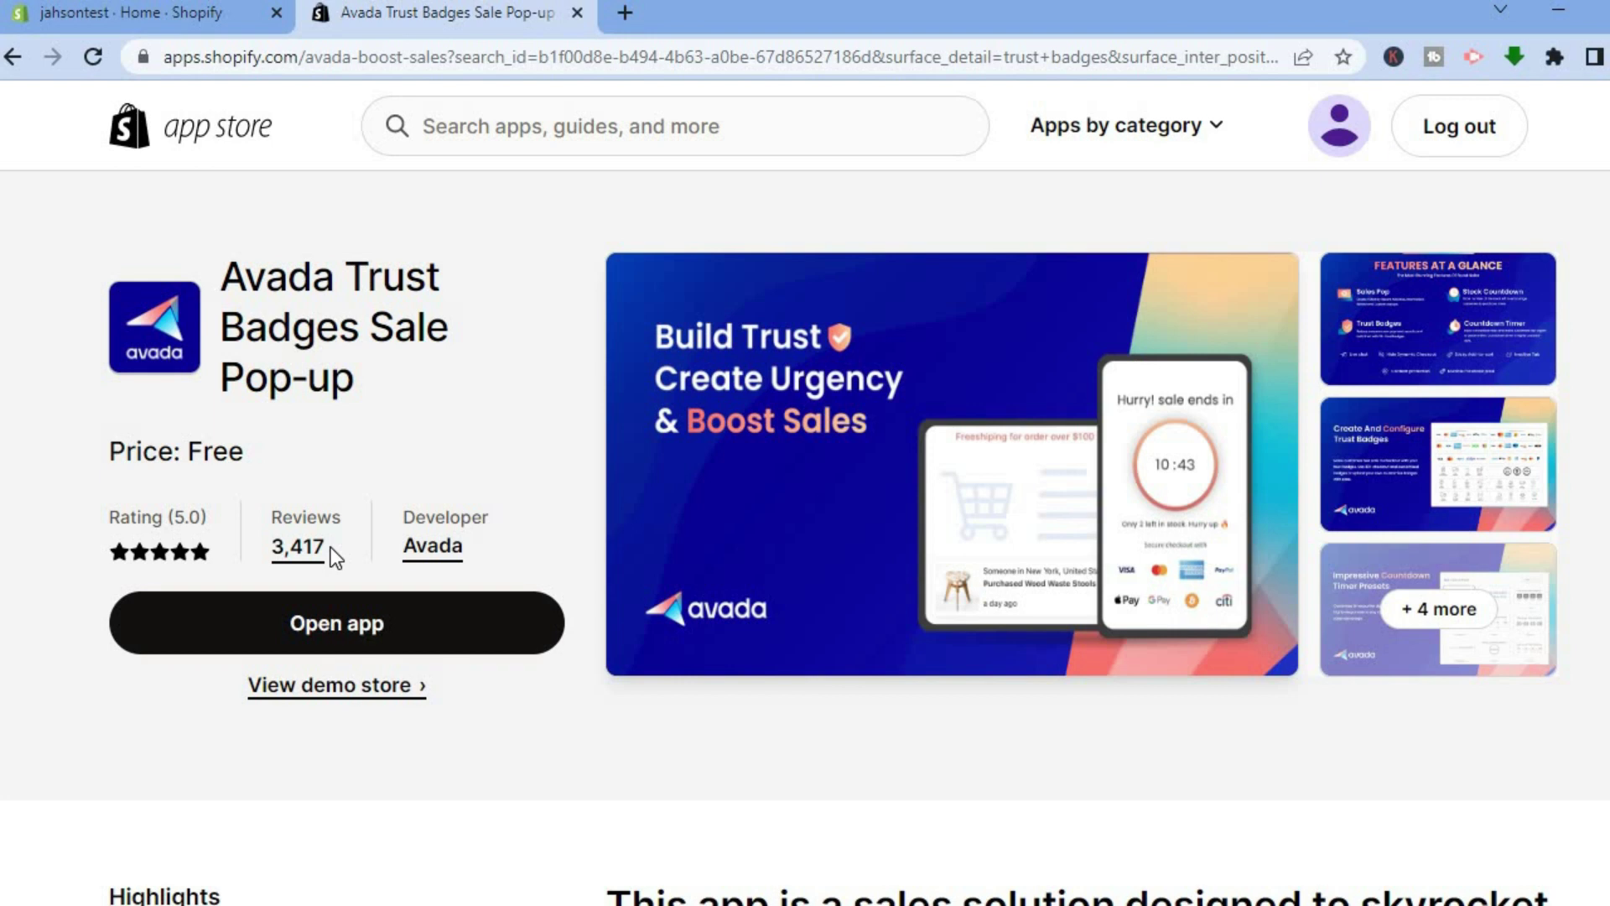
# Launch the installed Avada app and look over its Boost Sales welcome dashboard.
pyautogui.click(384, 643)
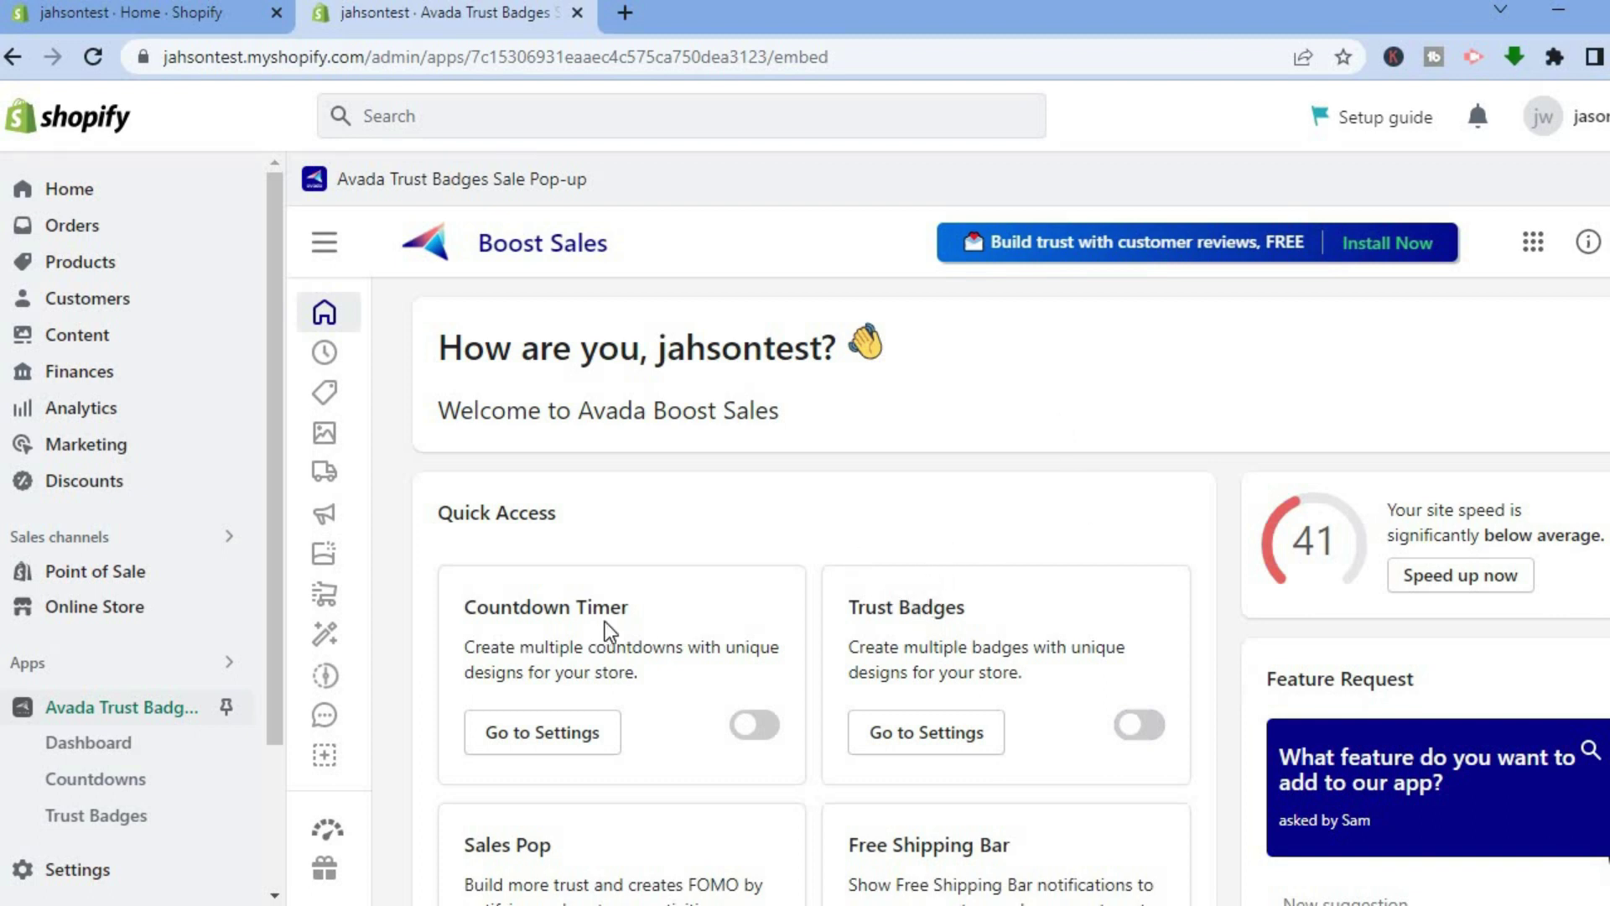
pyautogui.scroll(-3, 1011, 591)
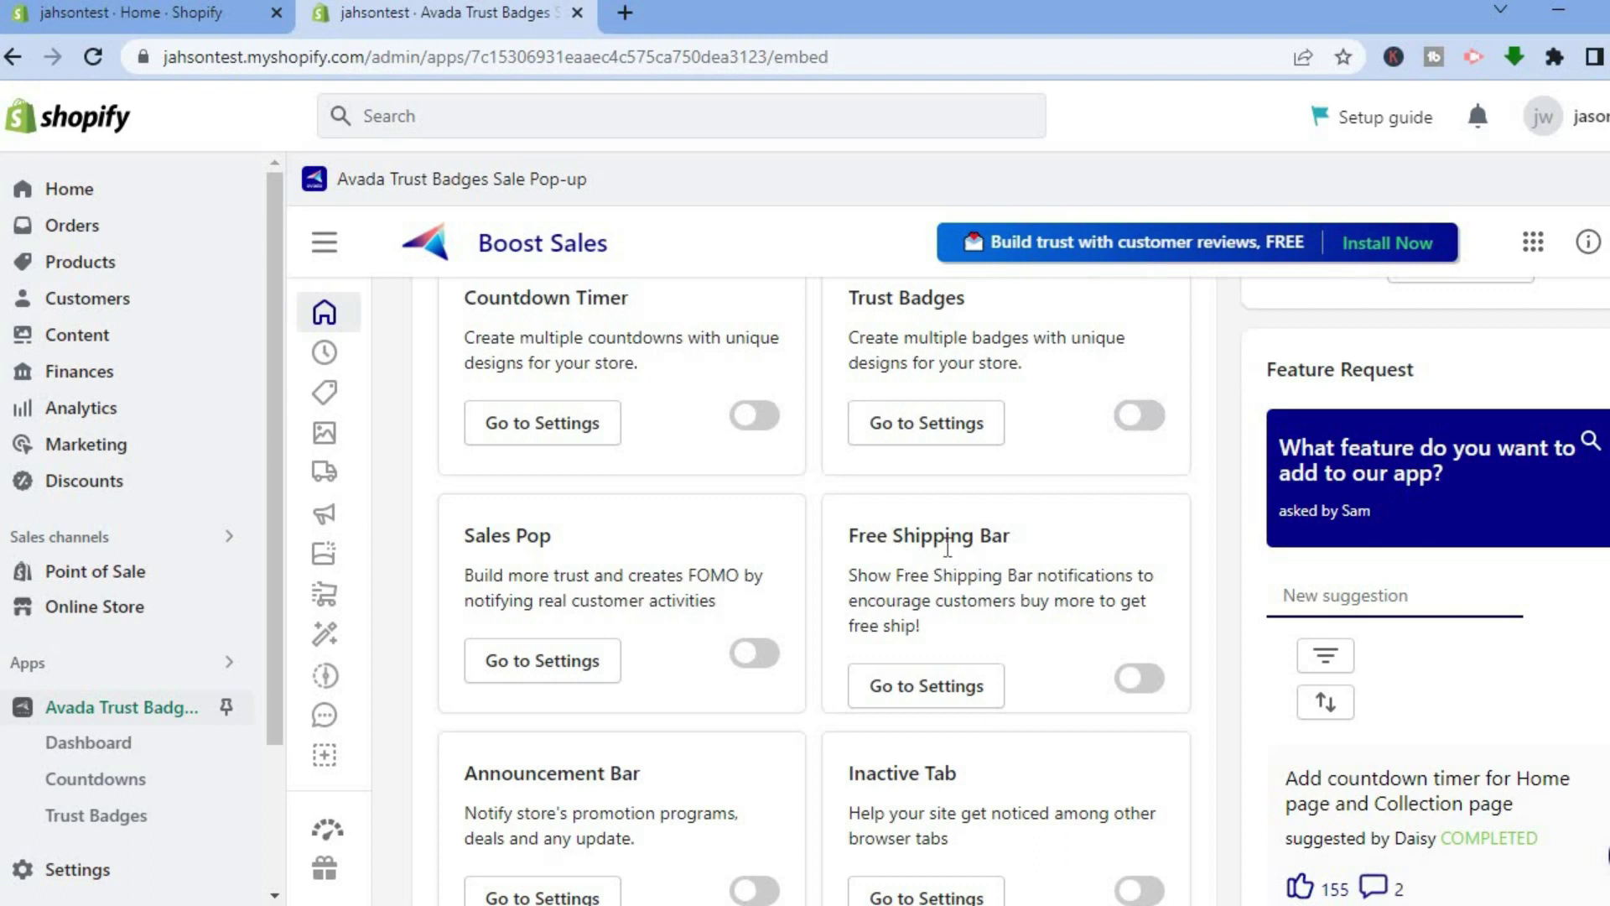
pyautogui.scroll(-5, 1006, 587)
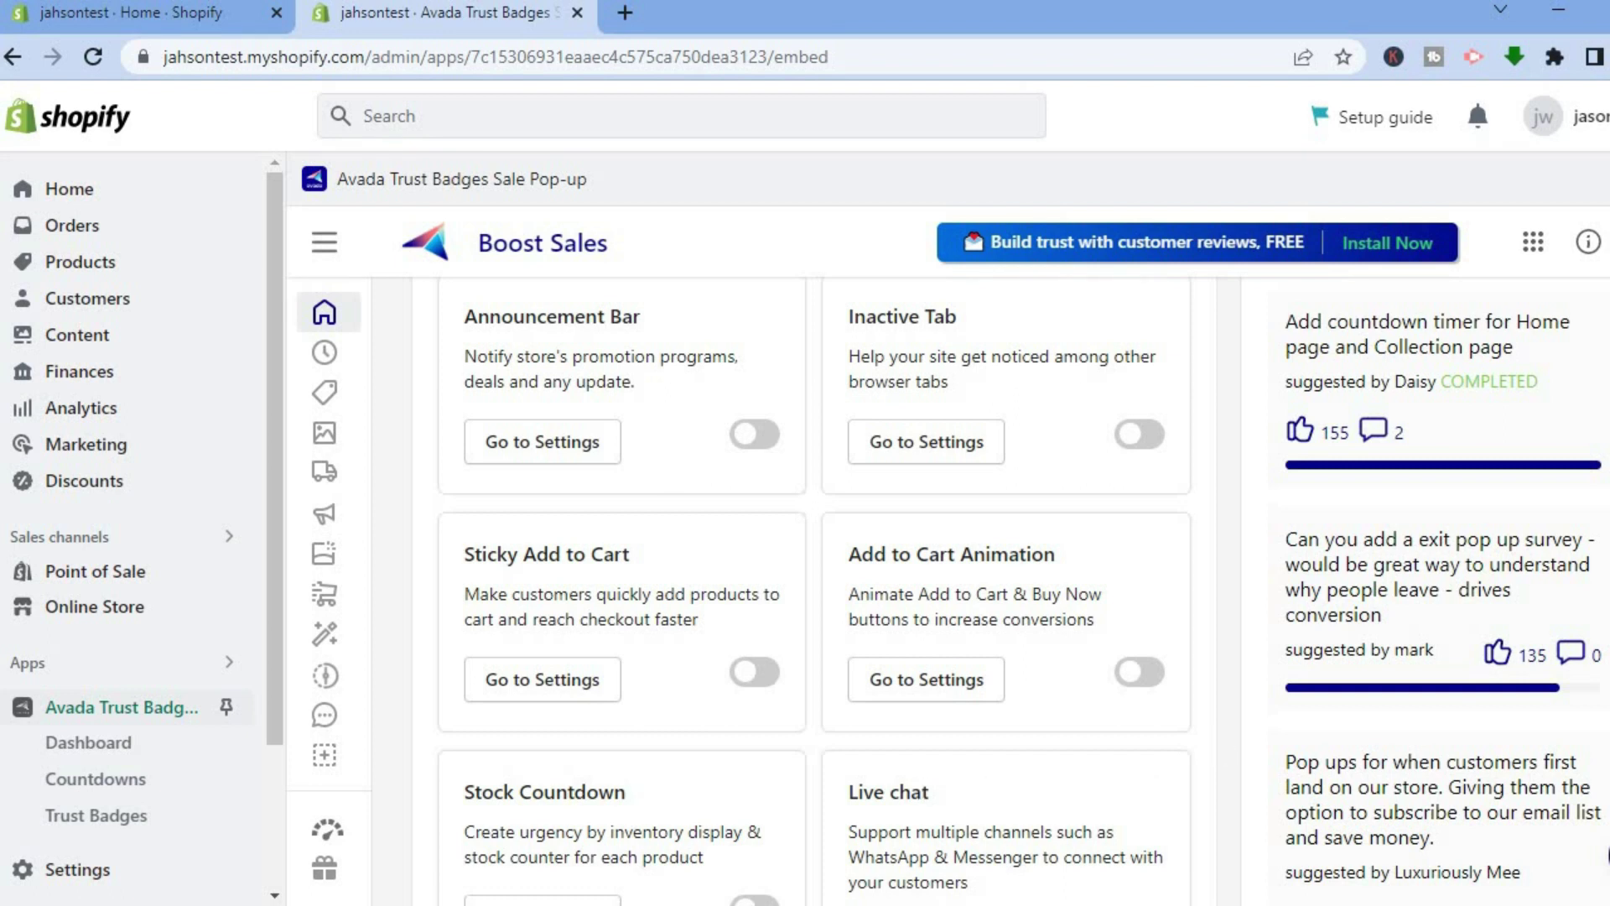
pyautogui.scroll(8, 1607, 855)
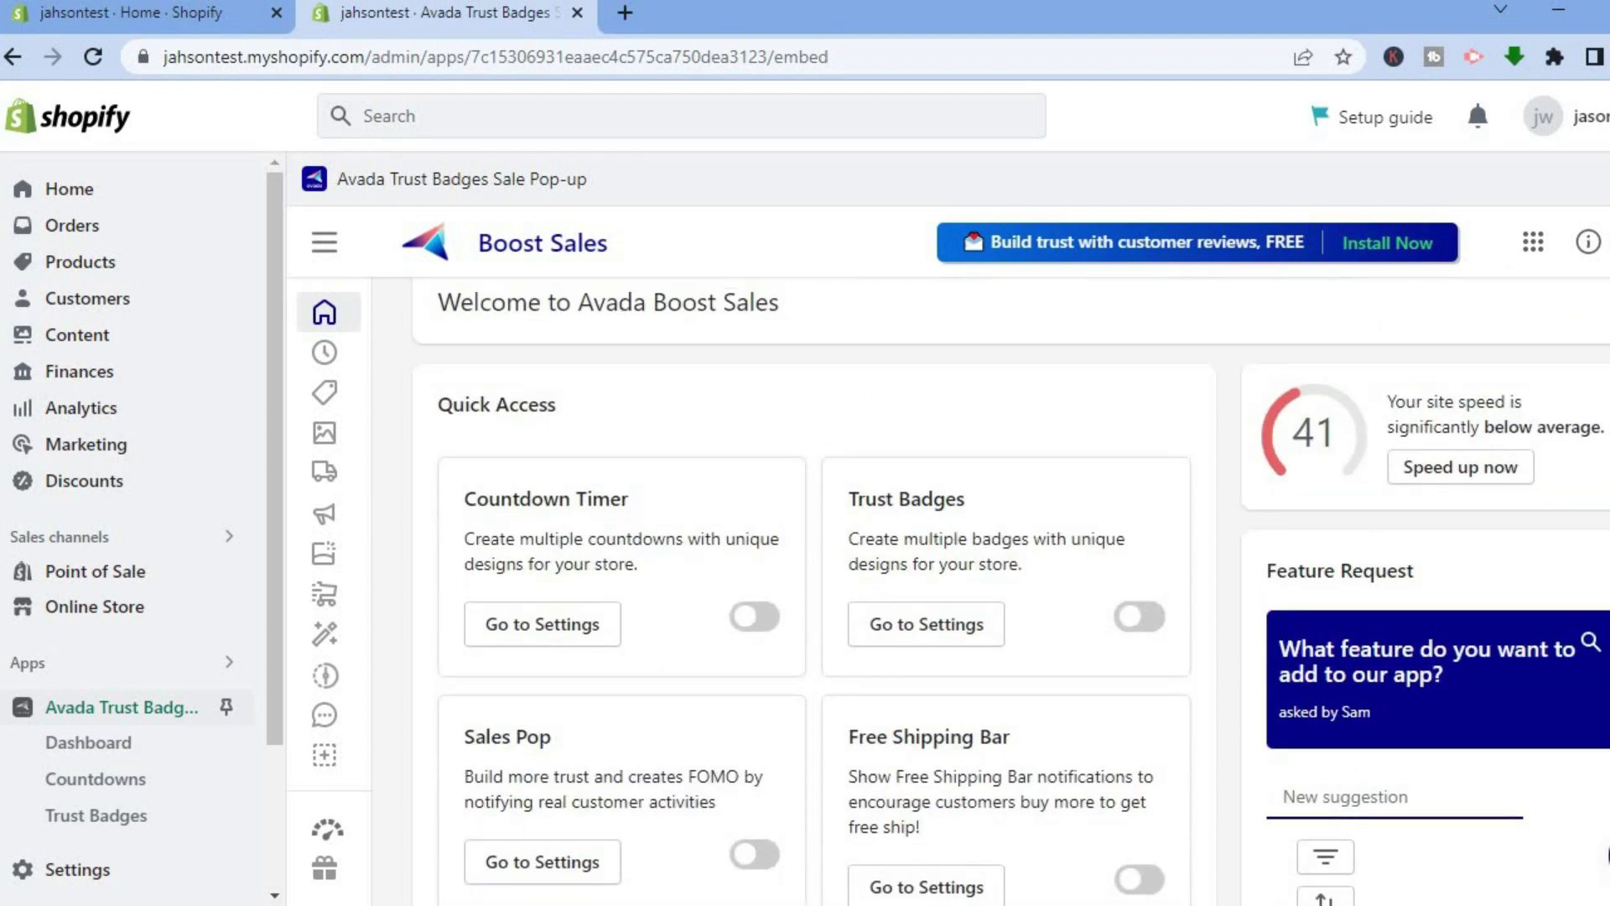
pyautogui.scroll(2, 1607, 854)
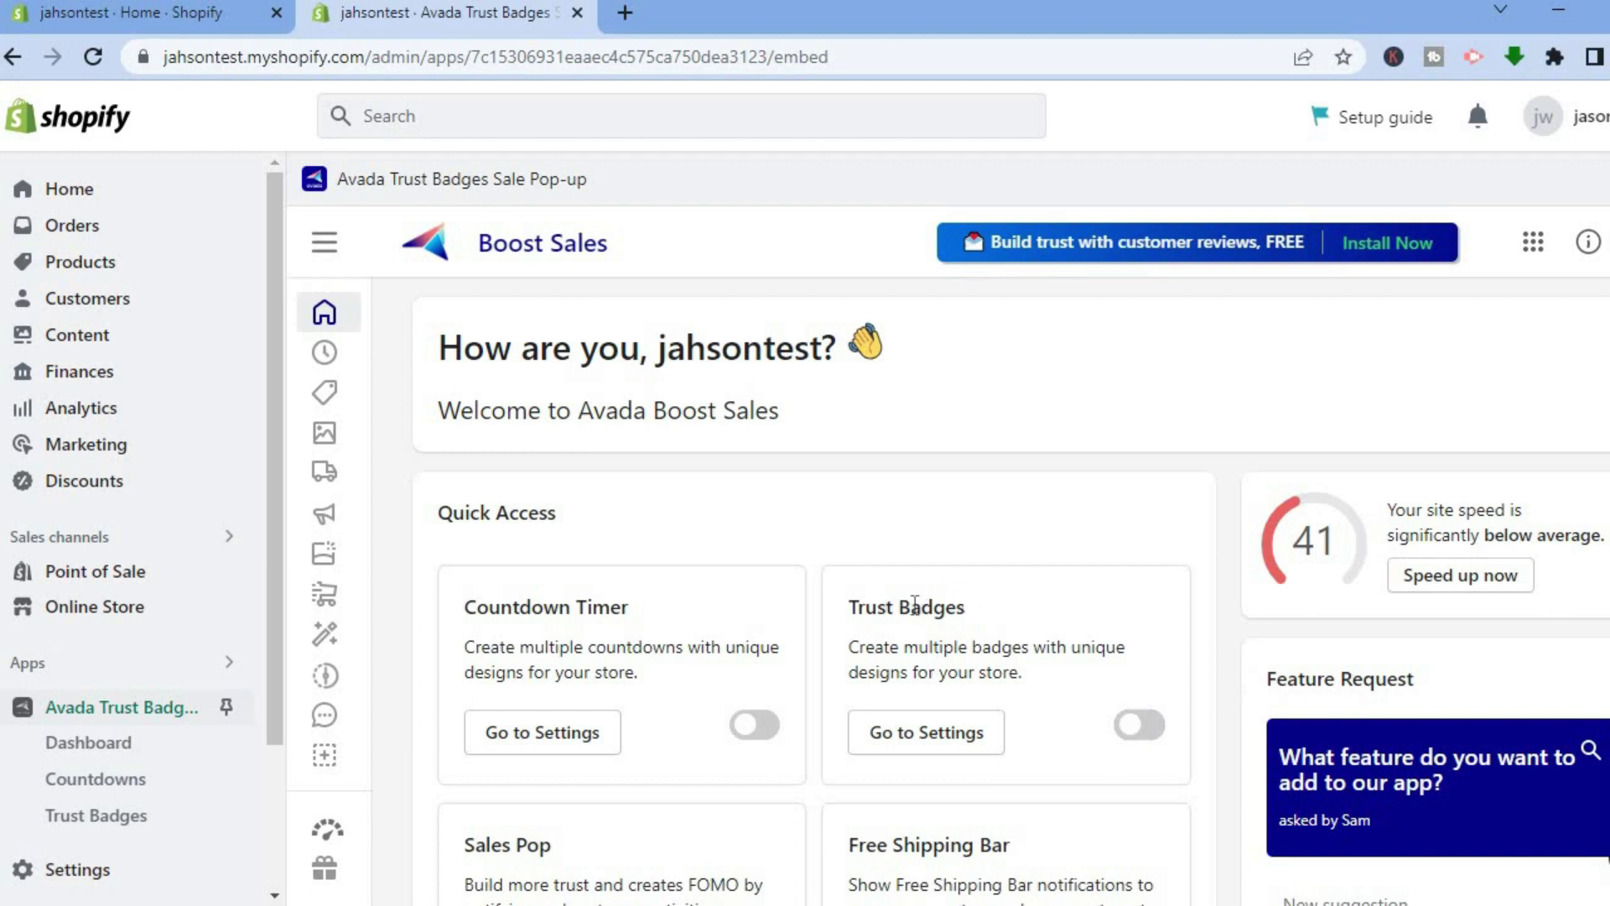
# From the Trust Badges settings, add a new badge named Trust Badges #2.
pyautogui.click(926, 732)
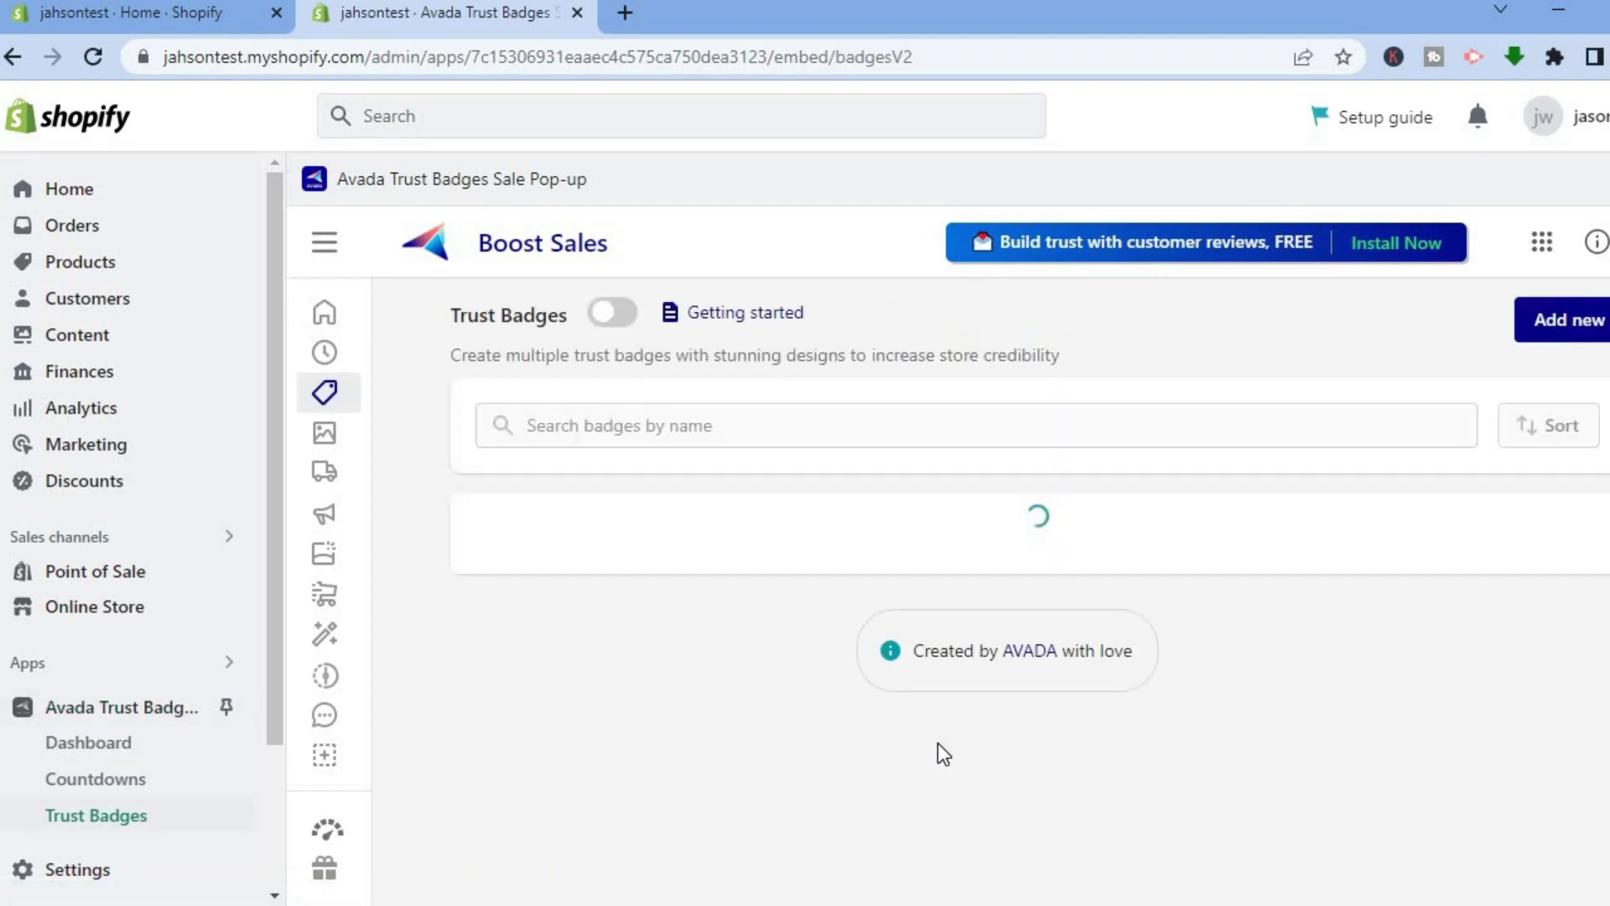
pyautogui.click(1563, 323)
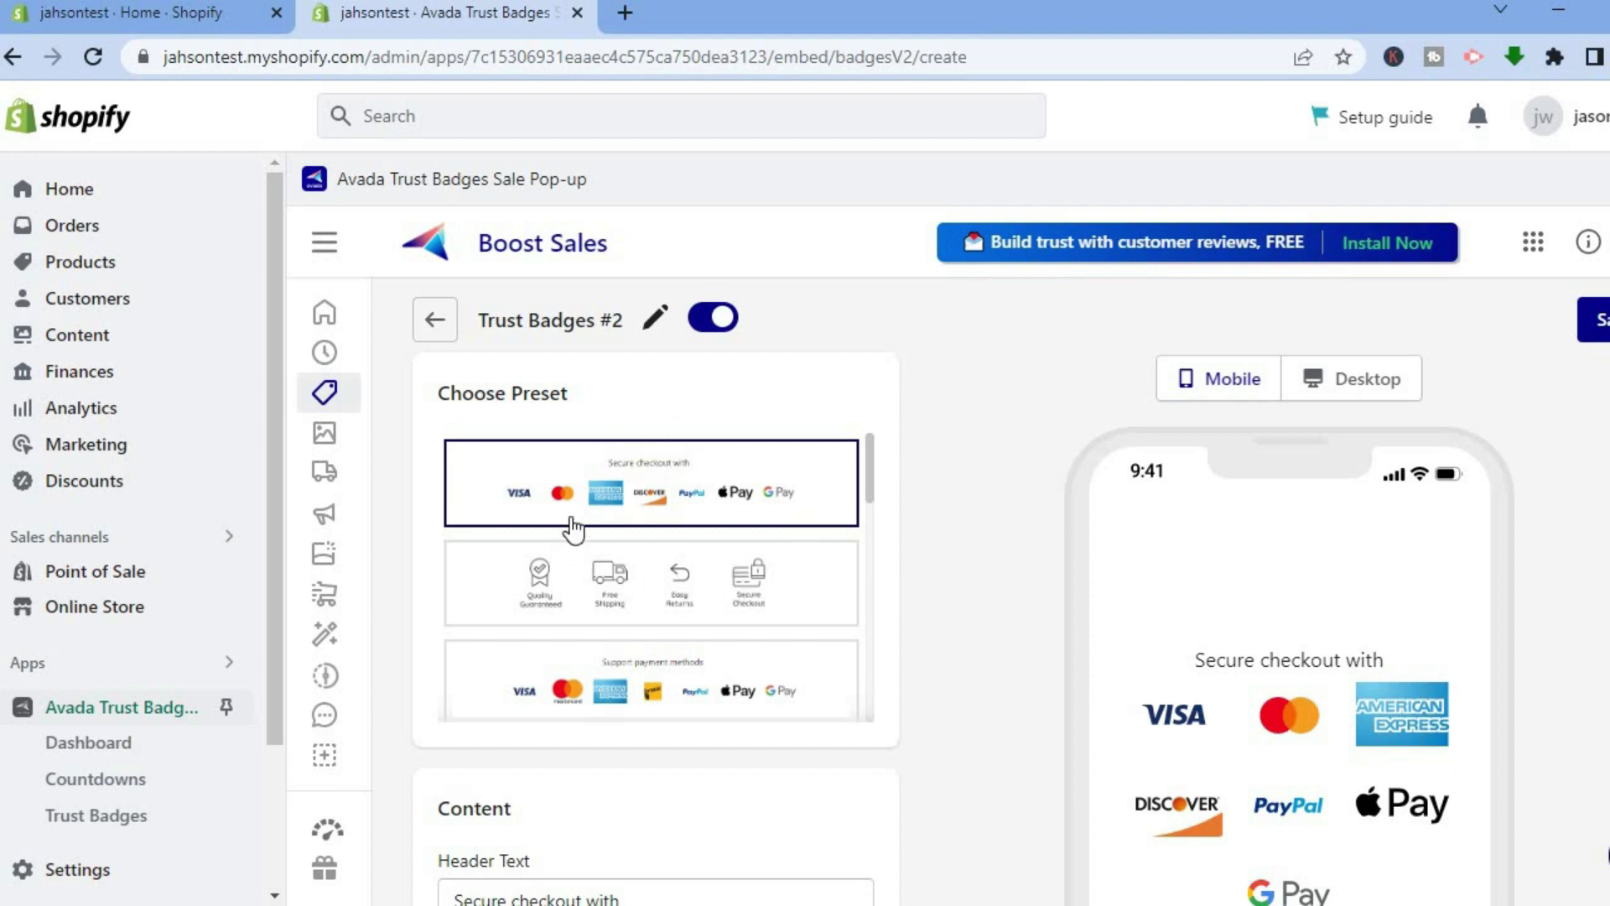
# Apply the Support payment methods preset and remove the Interac badge.
pyautogui.moveTo(869, 481); pyautogui.dragTo(868, 506)
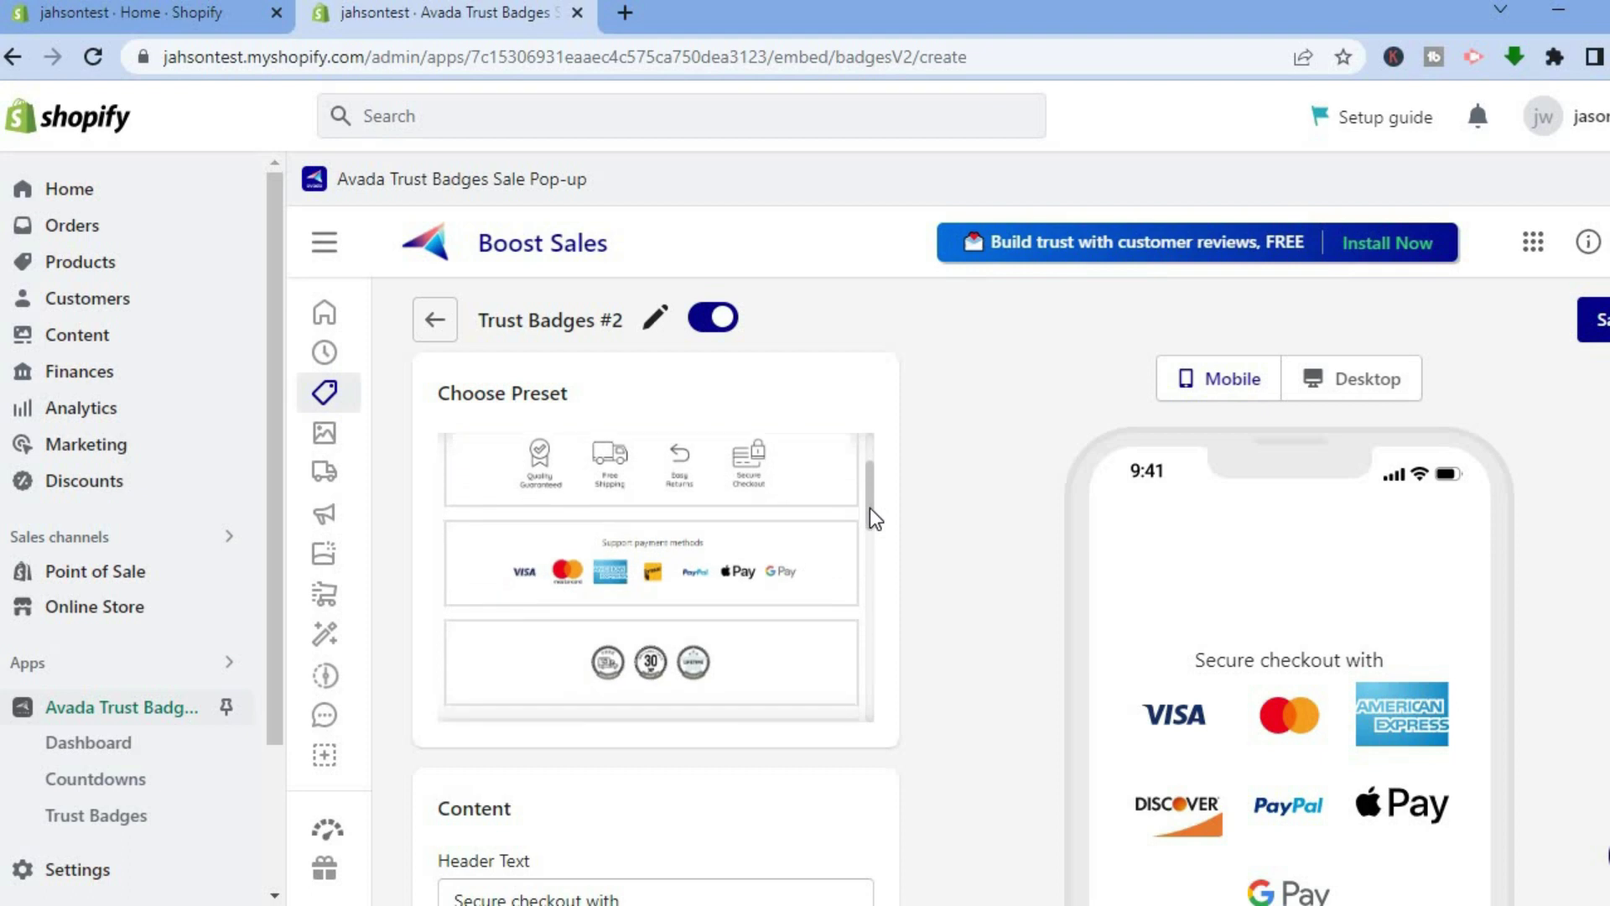
pyautogui.click(717, 482)
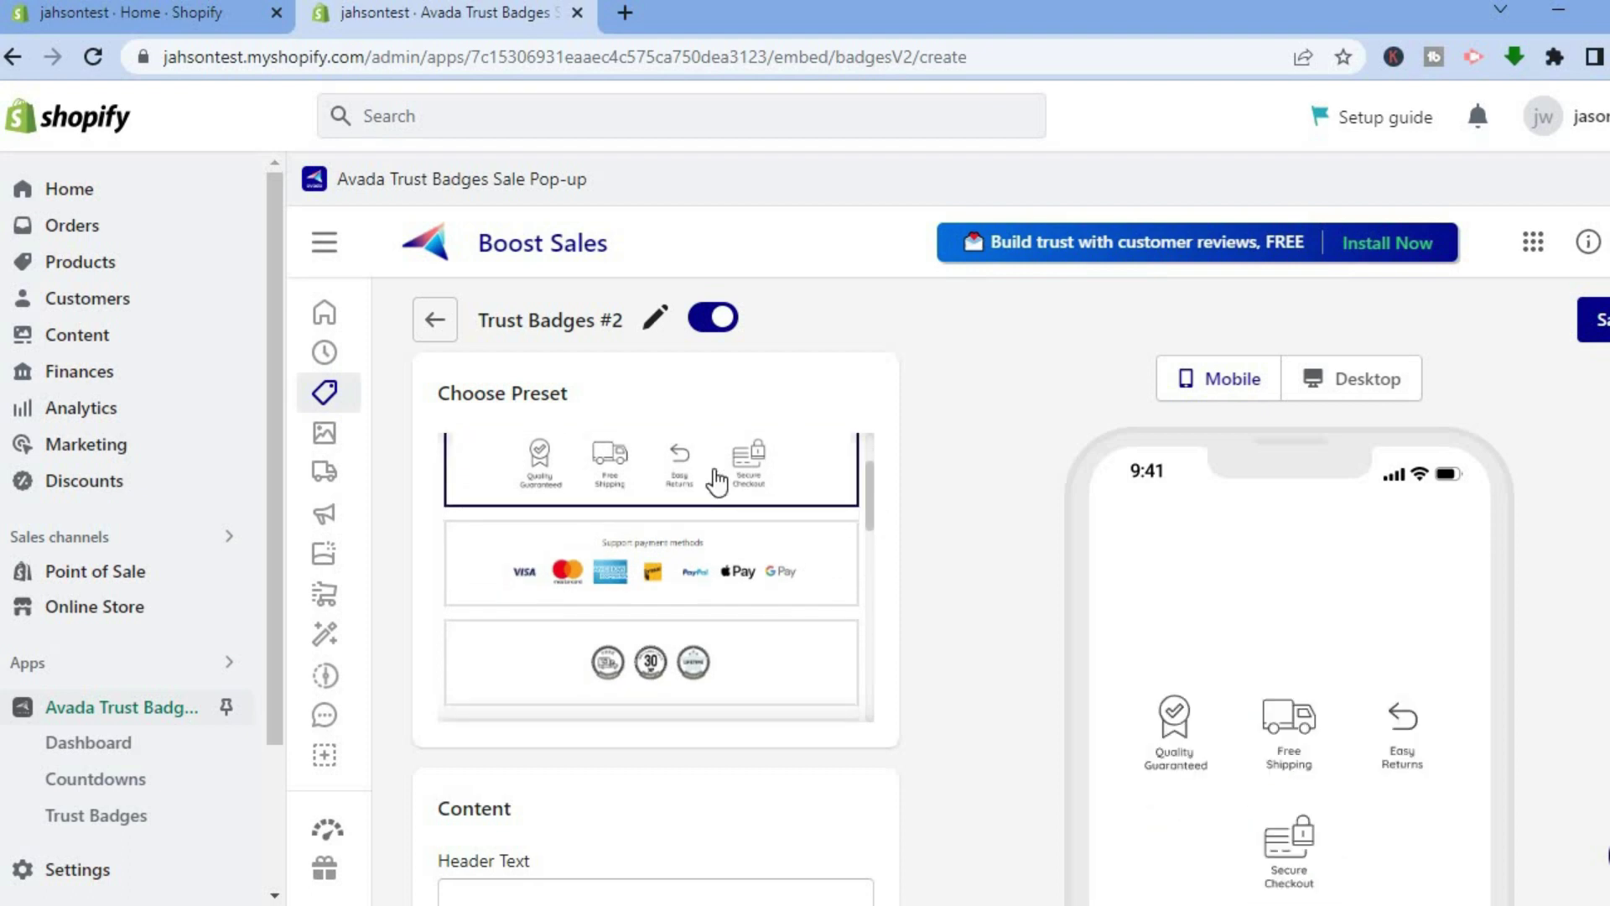
pyautogui.click(722, 570)
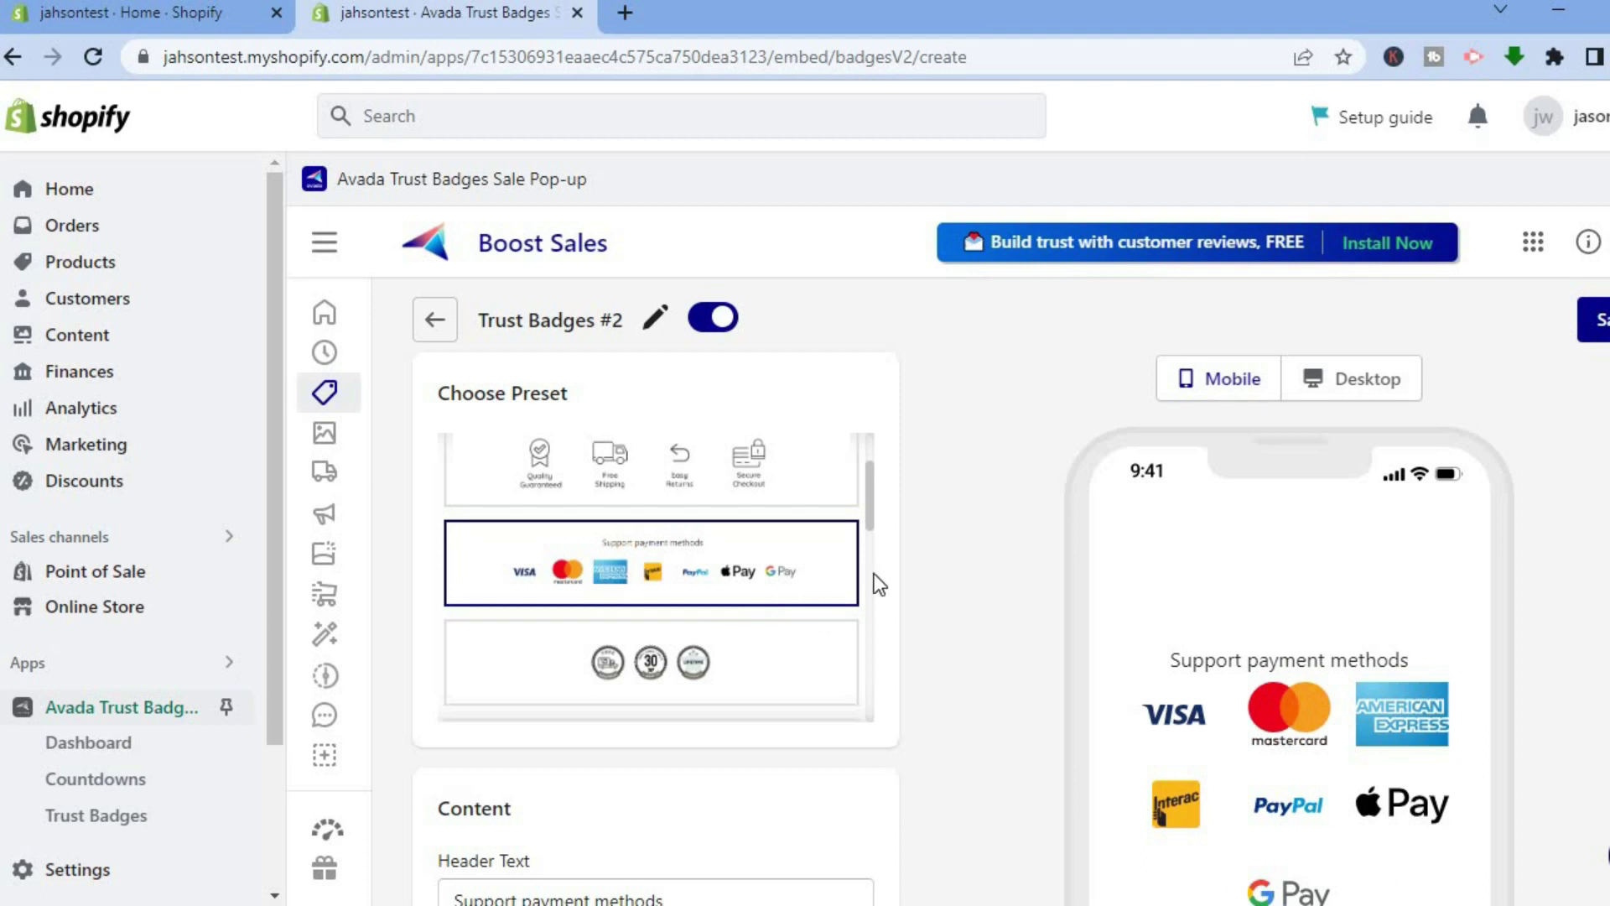
pyautogui.scroll(-2, 948, 587)
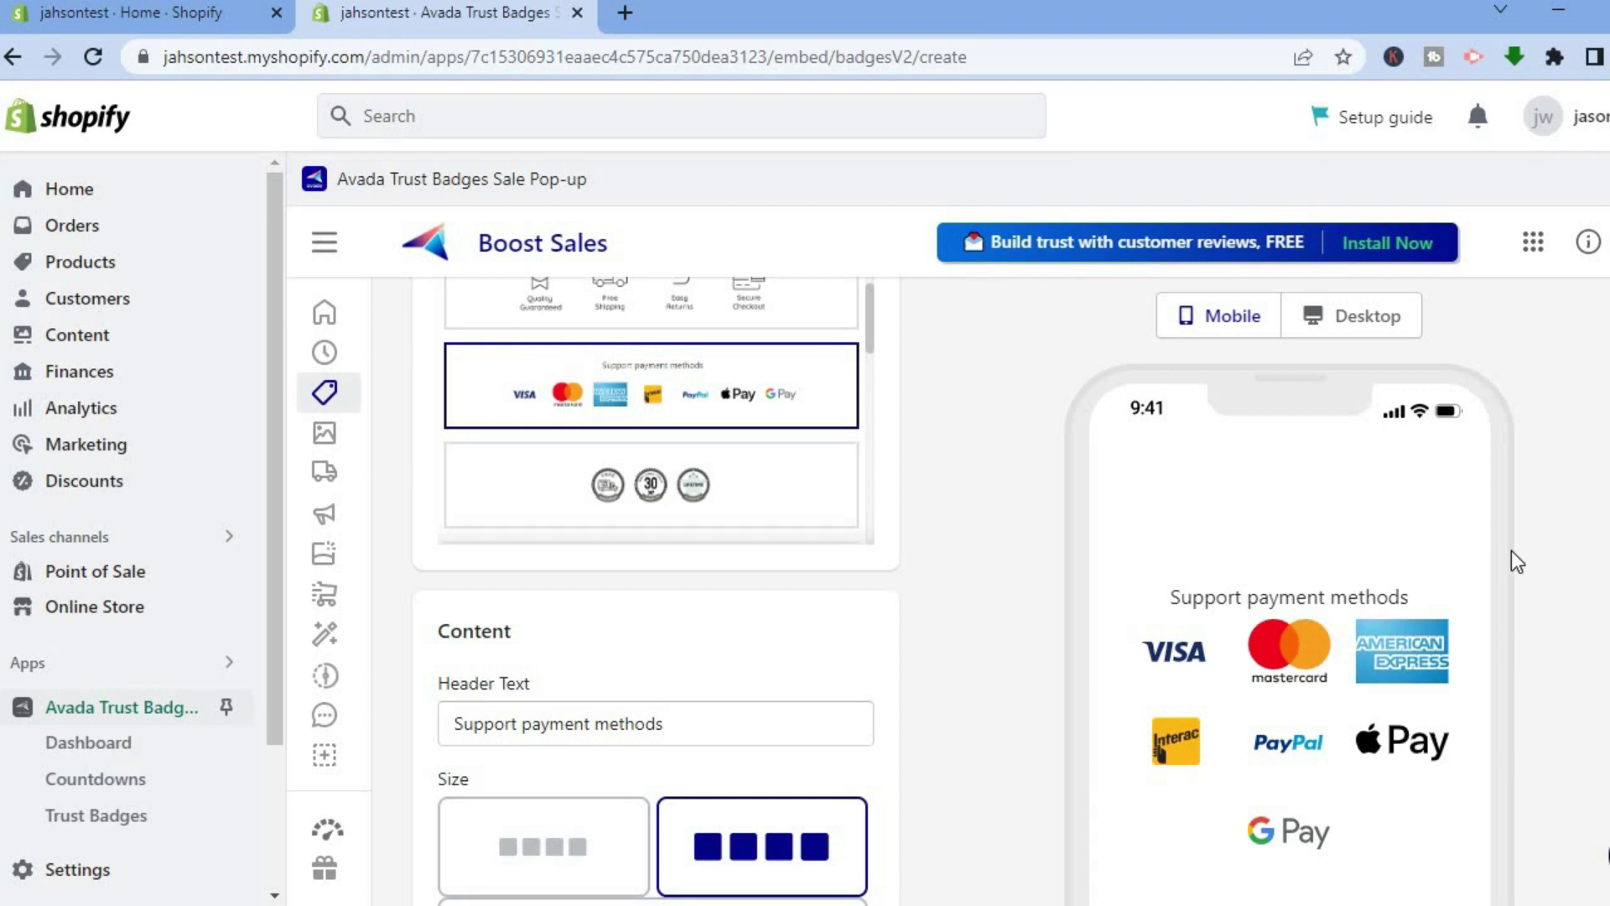
pyautogui.moveTo(1402, 731)
pyautogui.moveTo(1205, 736)
pyautogui.click(1207, 721)
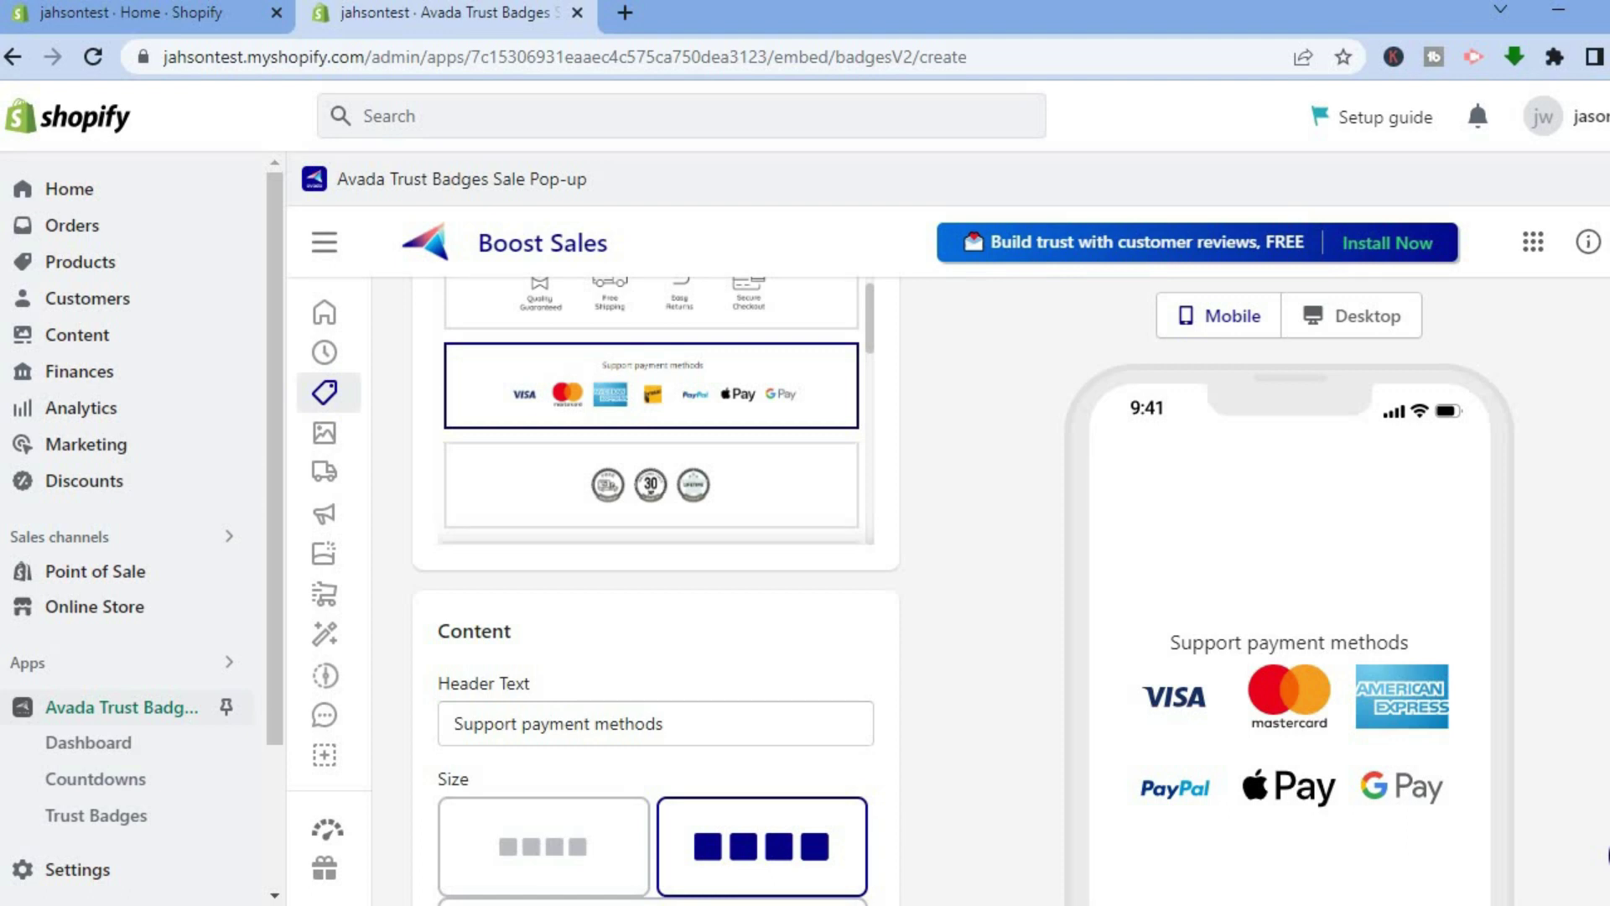
# Compare the small, medium and large badge sizes, settling on medium.
pyautogui.scroll(-2, 1308, 587)
pyautogui.click(717, 560)
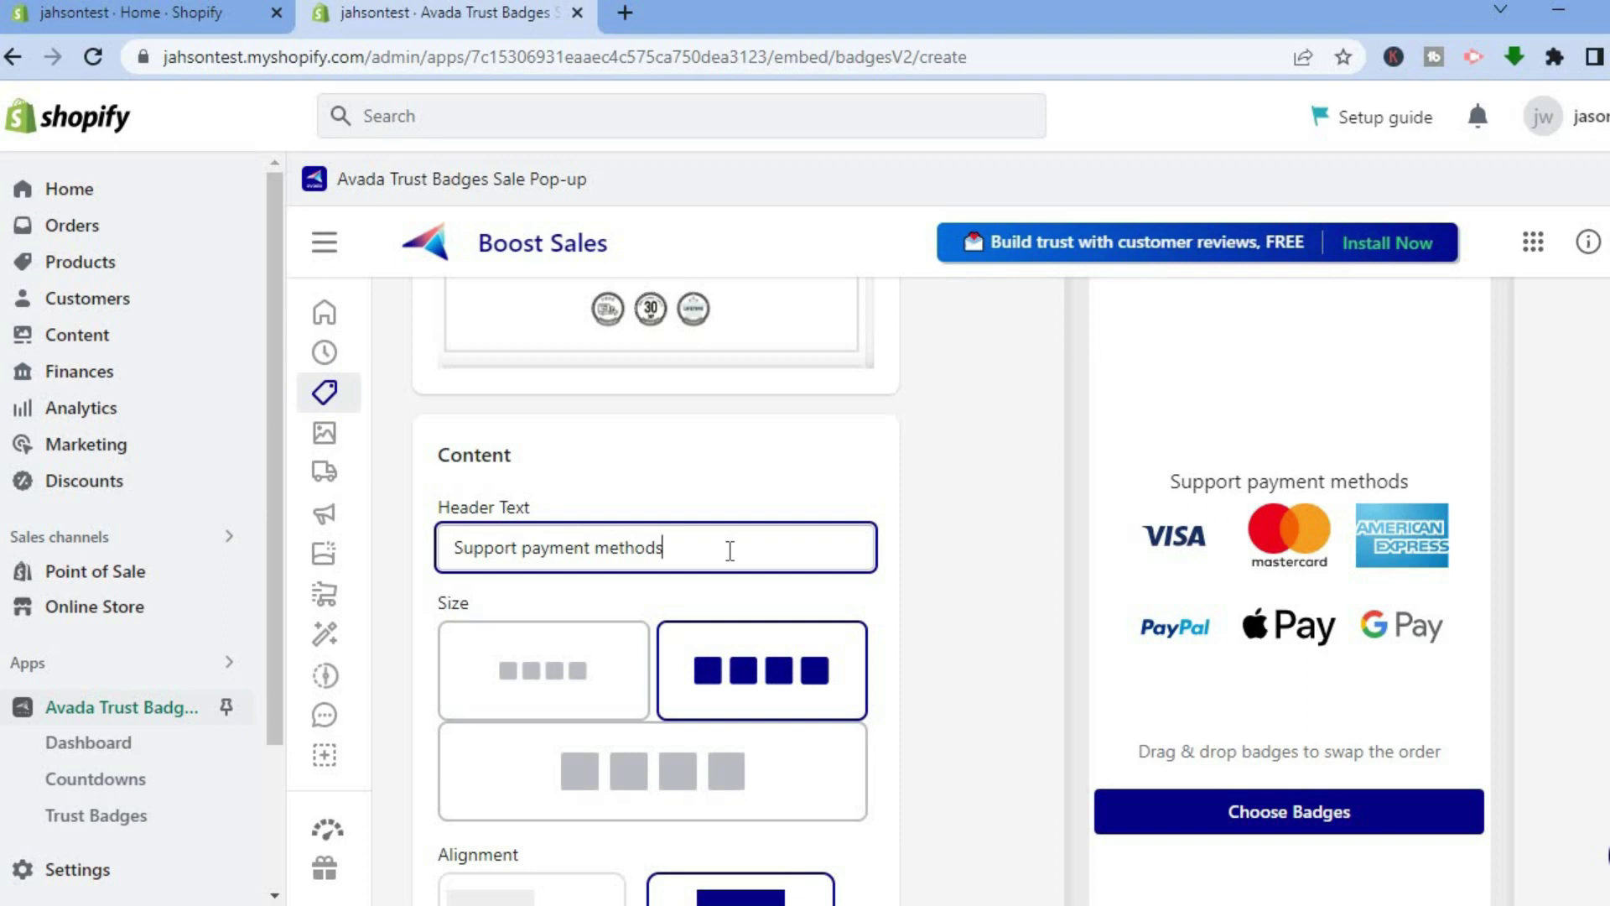
pyautogui.click(578, 670)
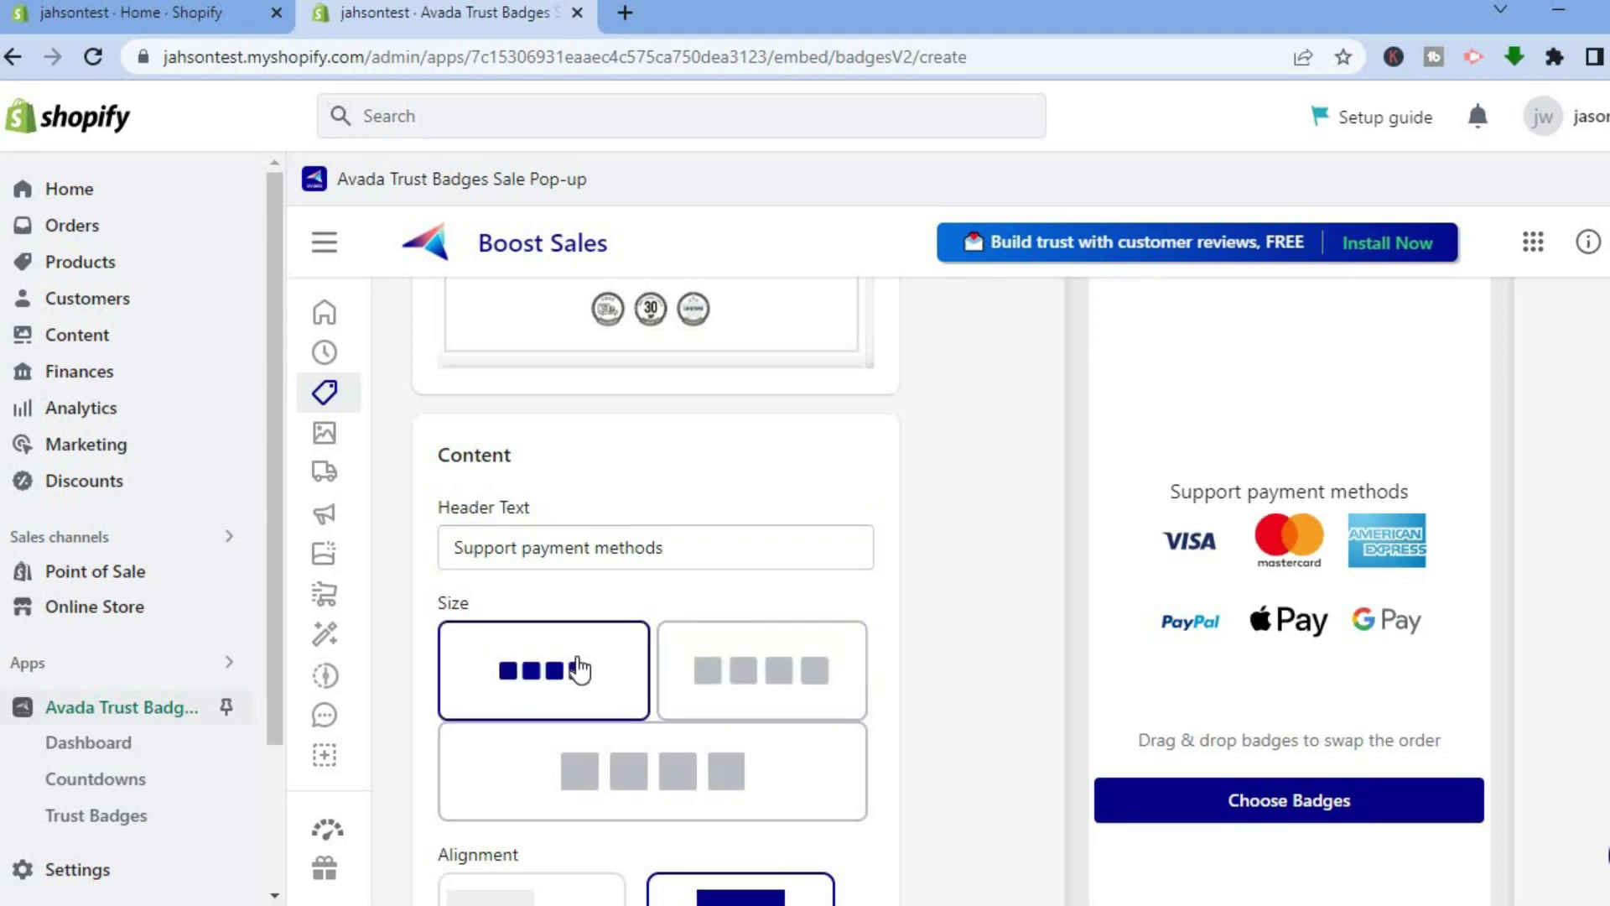
pyautogui.click(735, 669)
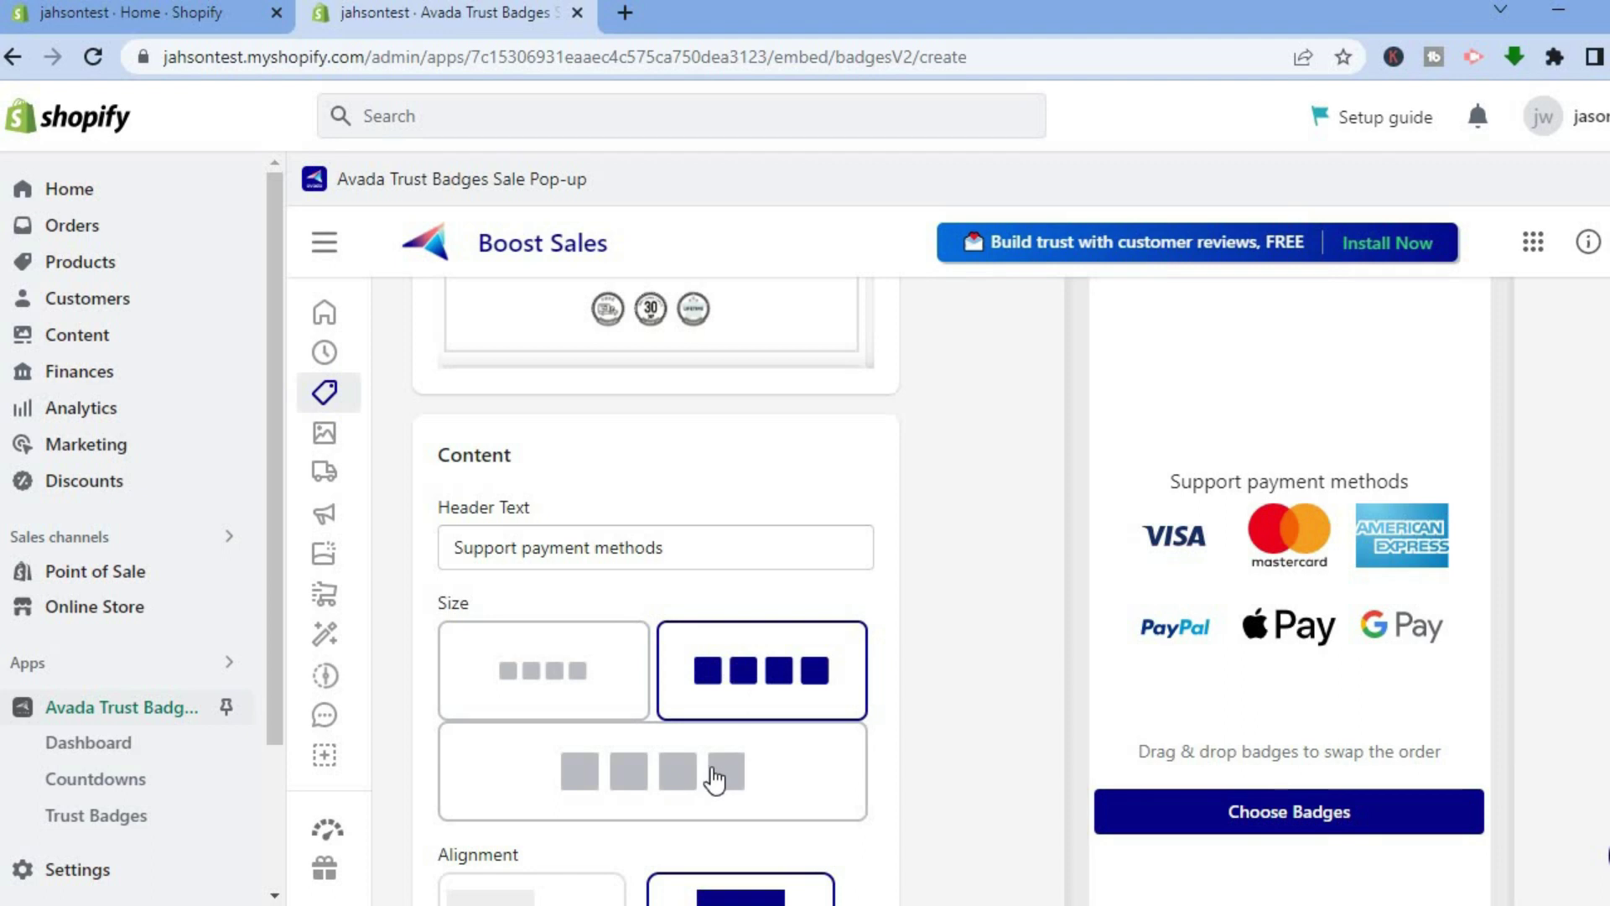
pyautogui.click(715, 776)
pyautogui.click(564, 693)
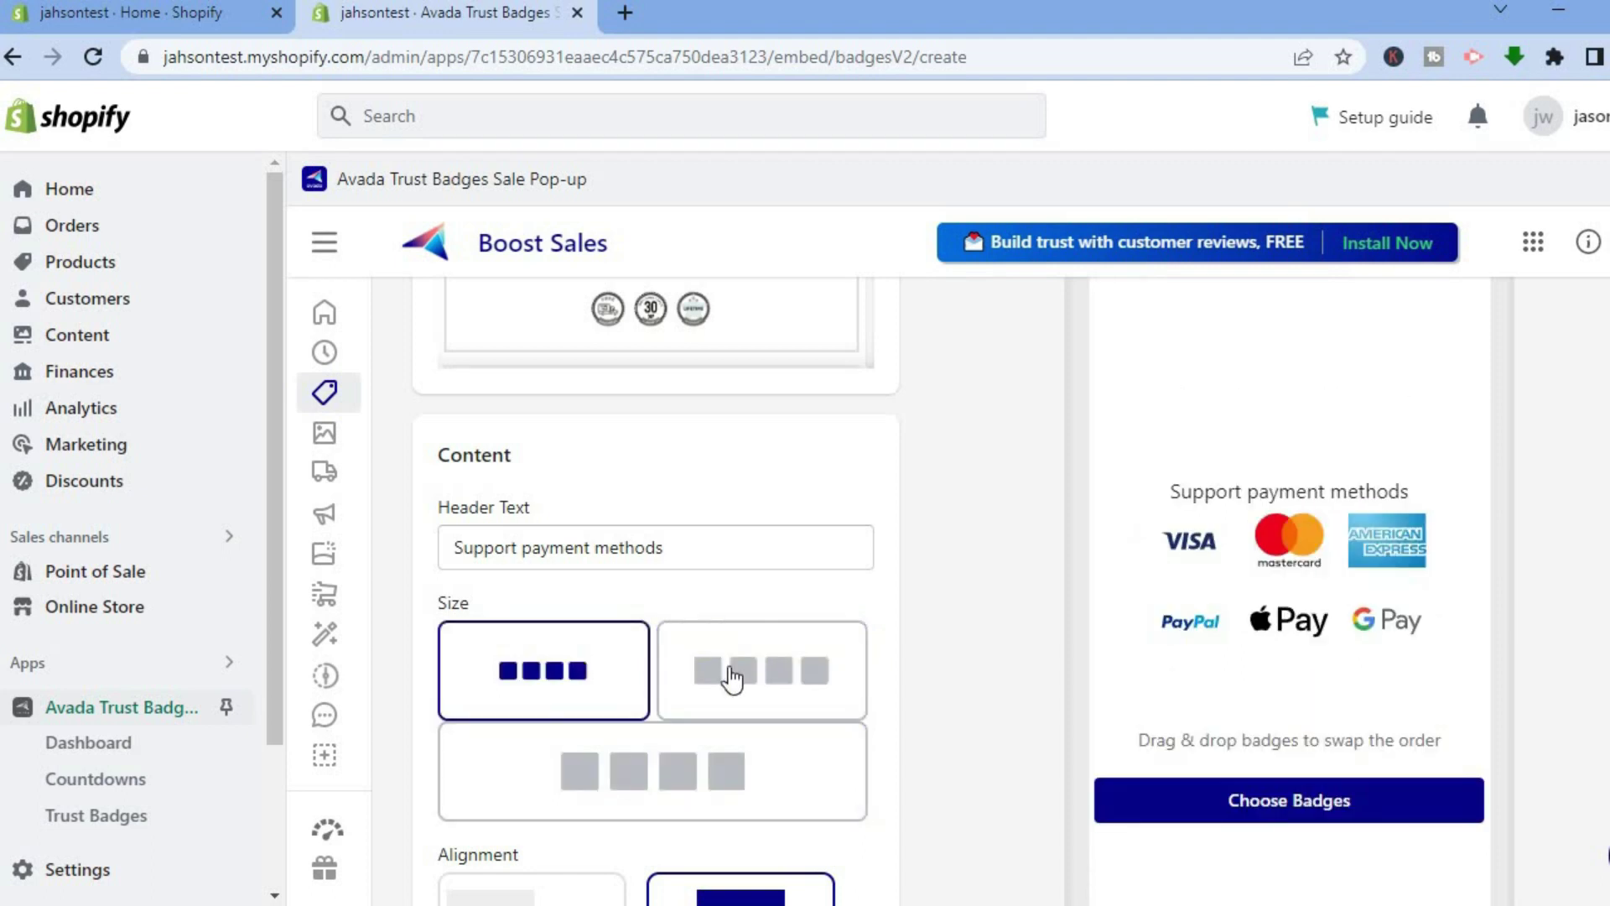
pyautogui.click(733, 675)
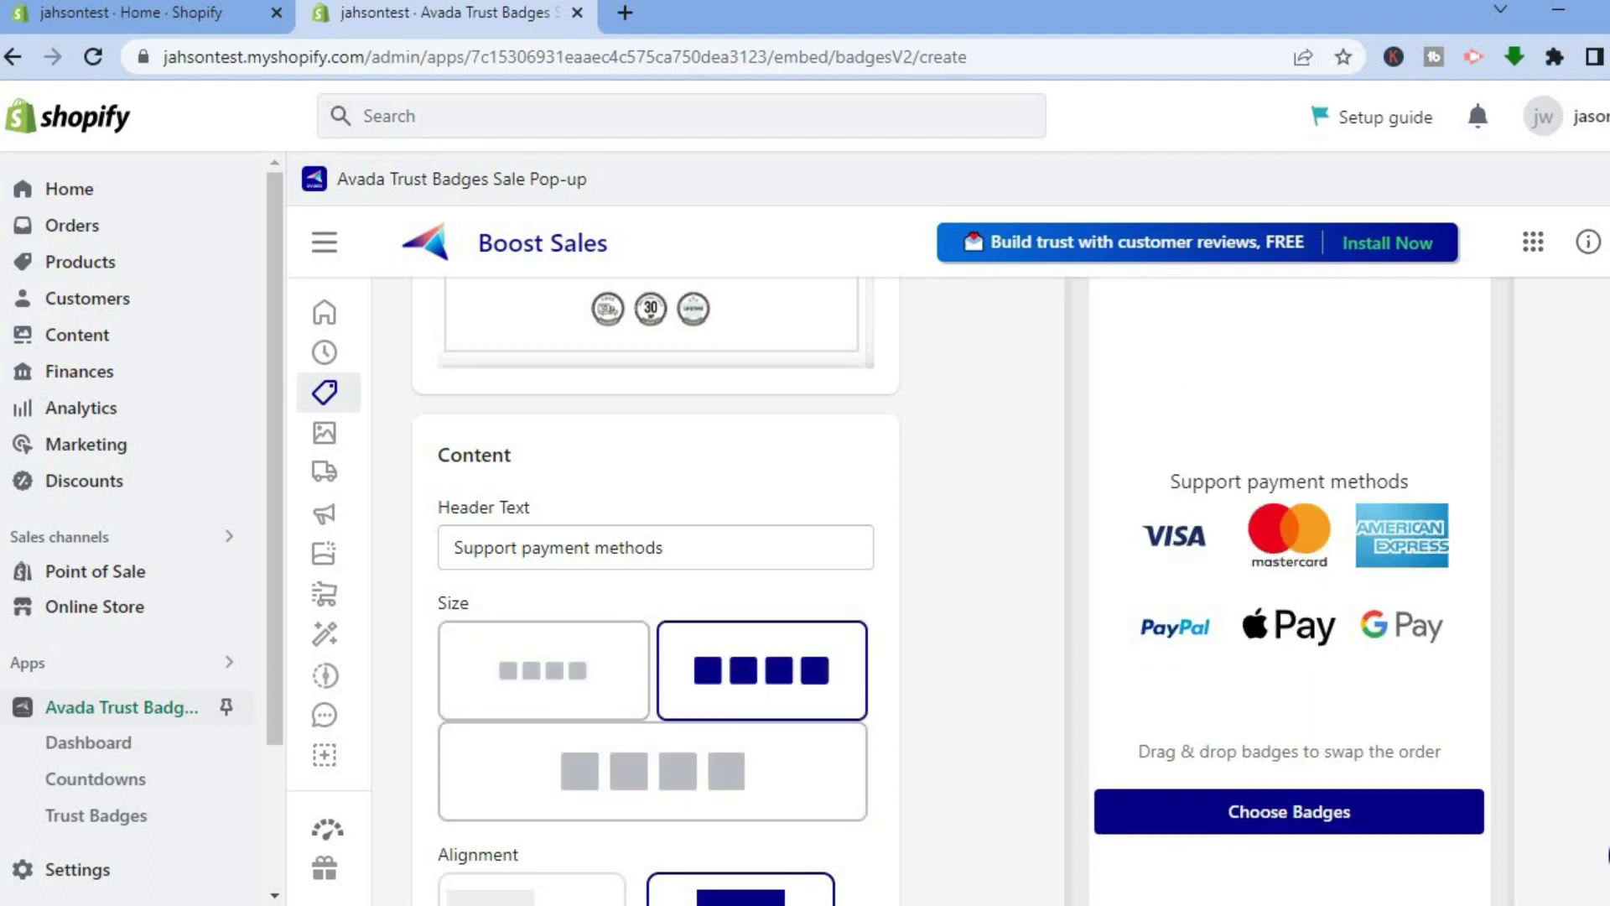
# Try left and right alignment, then keep the badges centre-aligned.
pyautogui.scroll(-3, 838, 587)
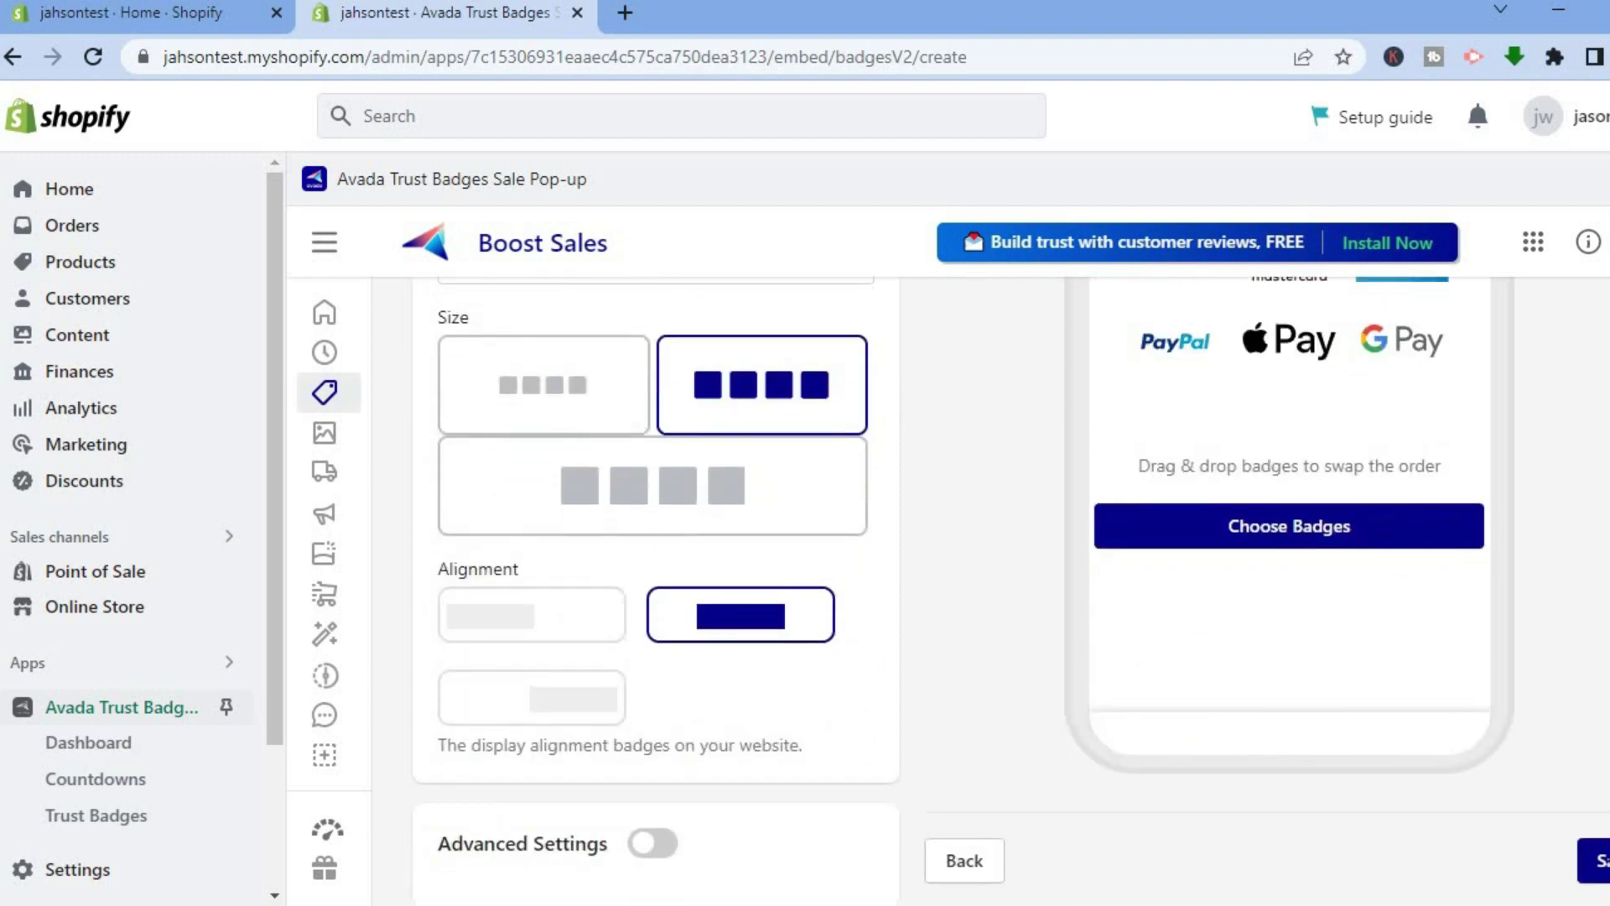
pyautogui.click(503, 629)
pyautogui.click(539, 713)
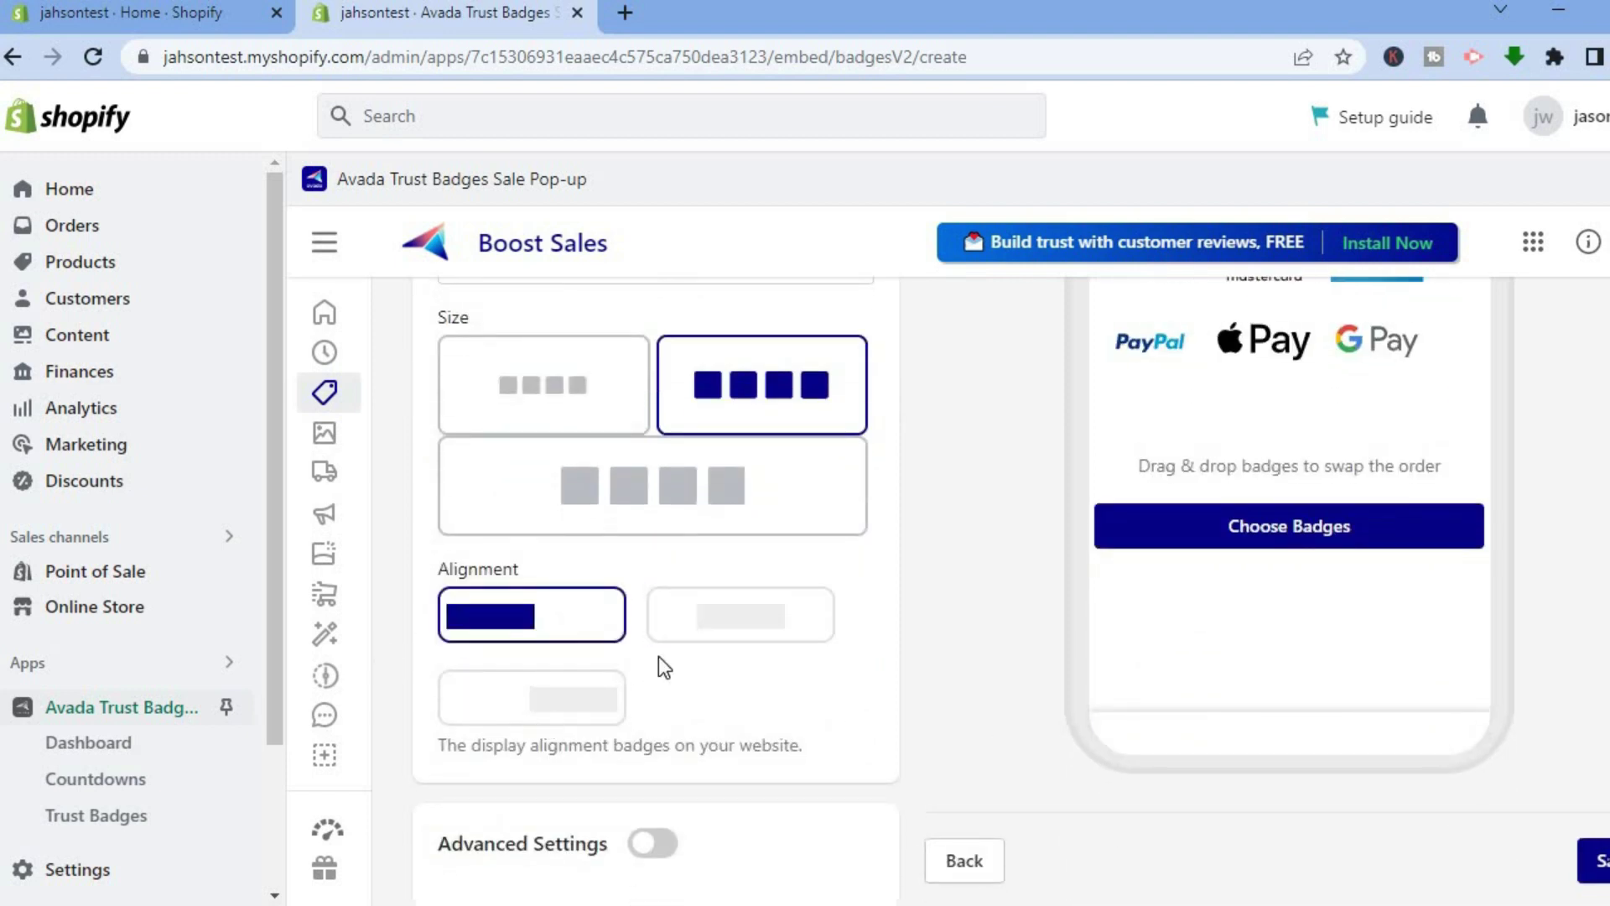
pyautogui.click(754, 629)
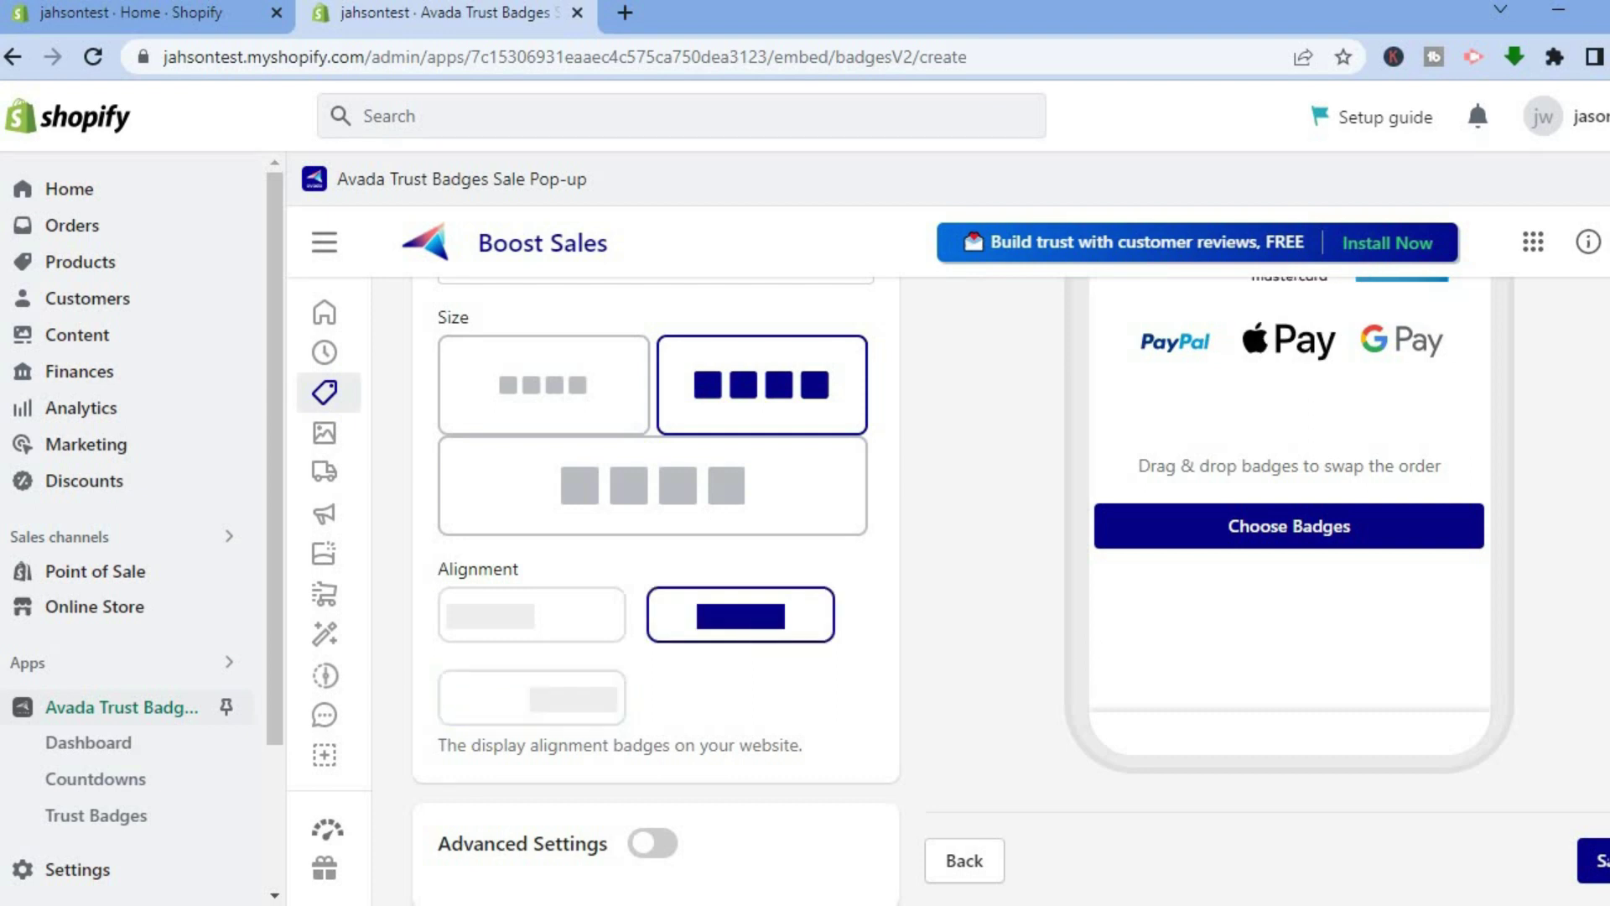
pyautogui.scroll(2, 1319, 668)
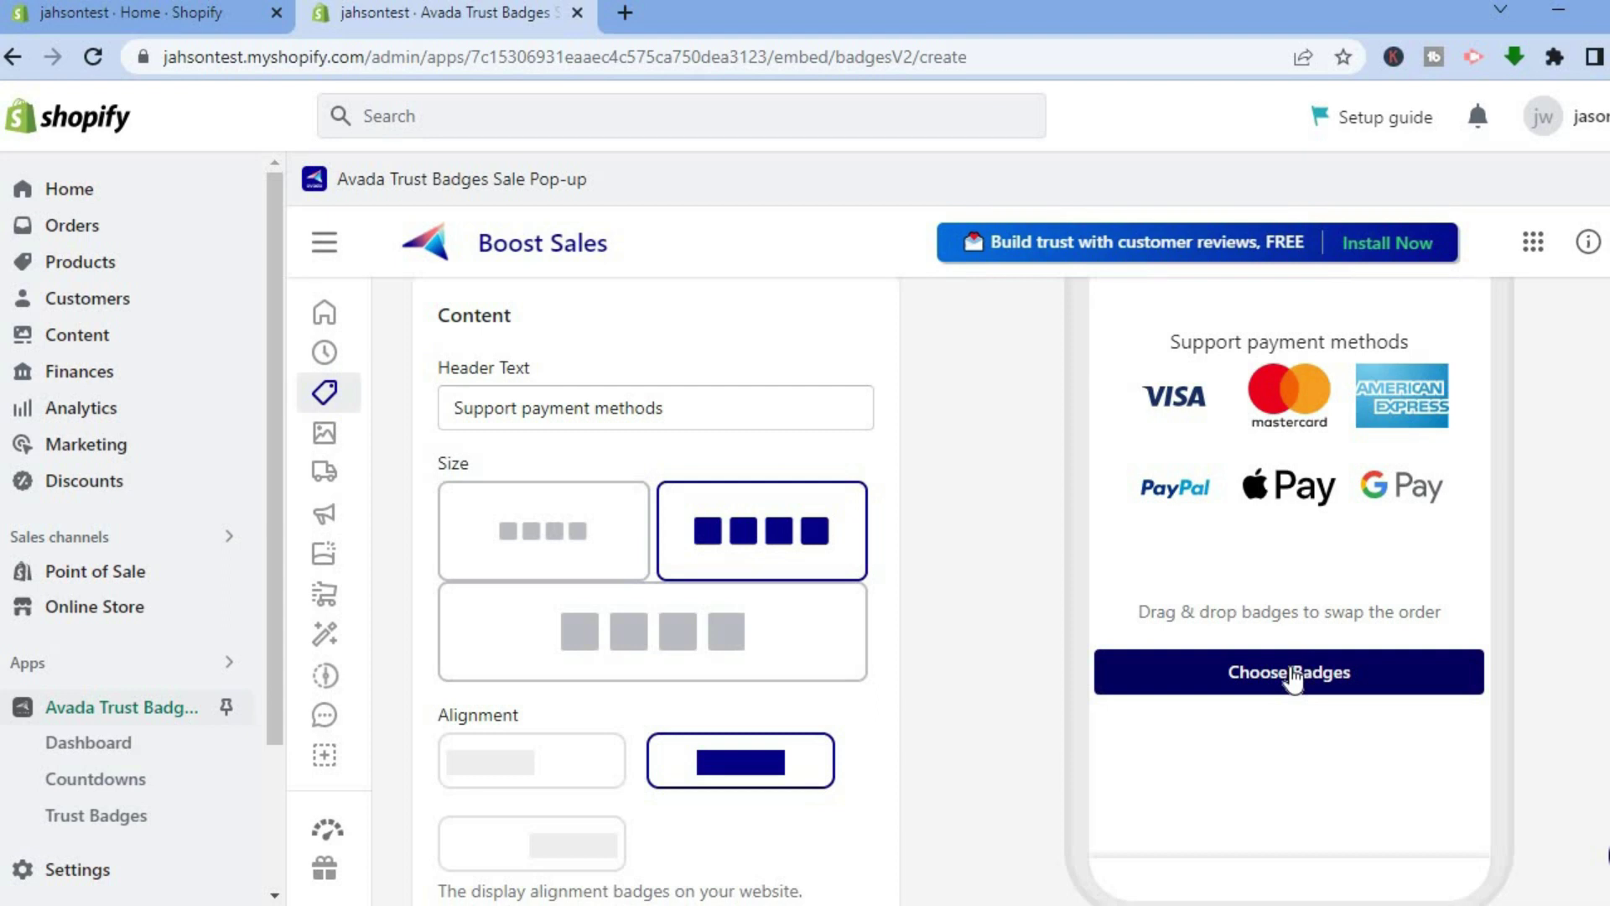
# Add Stripe and Amazon Pay as badges 7 and 8, then load the eight chosen badges.
pyautogui.click(1292, 679)
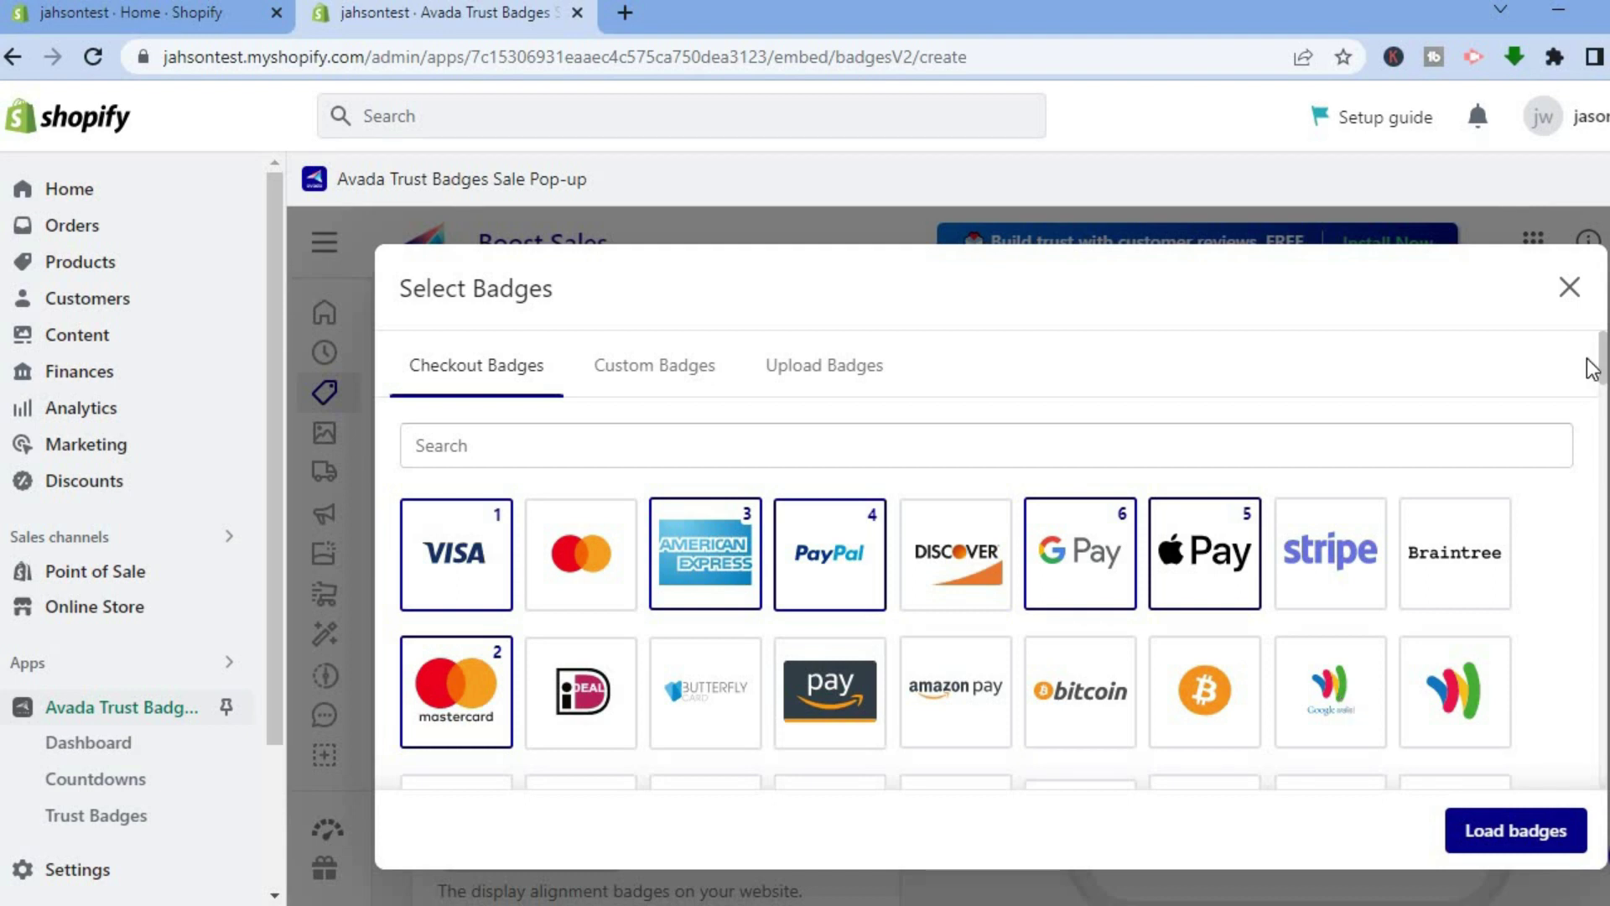
pyautogui.moveTo(1603, 386)
pyautogui.mouseDown()
pyautogui.moveTo(1603, 549)
pyautogui.moveTo(1603, 375)
pyautogui.mouseUp()
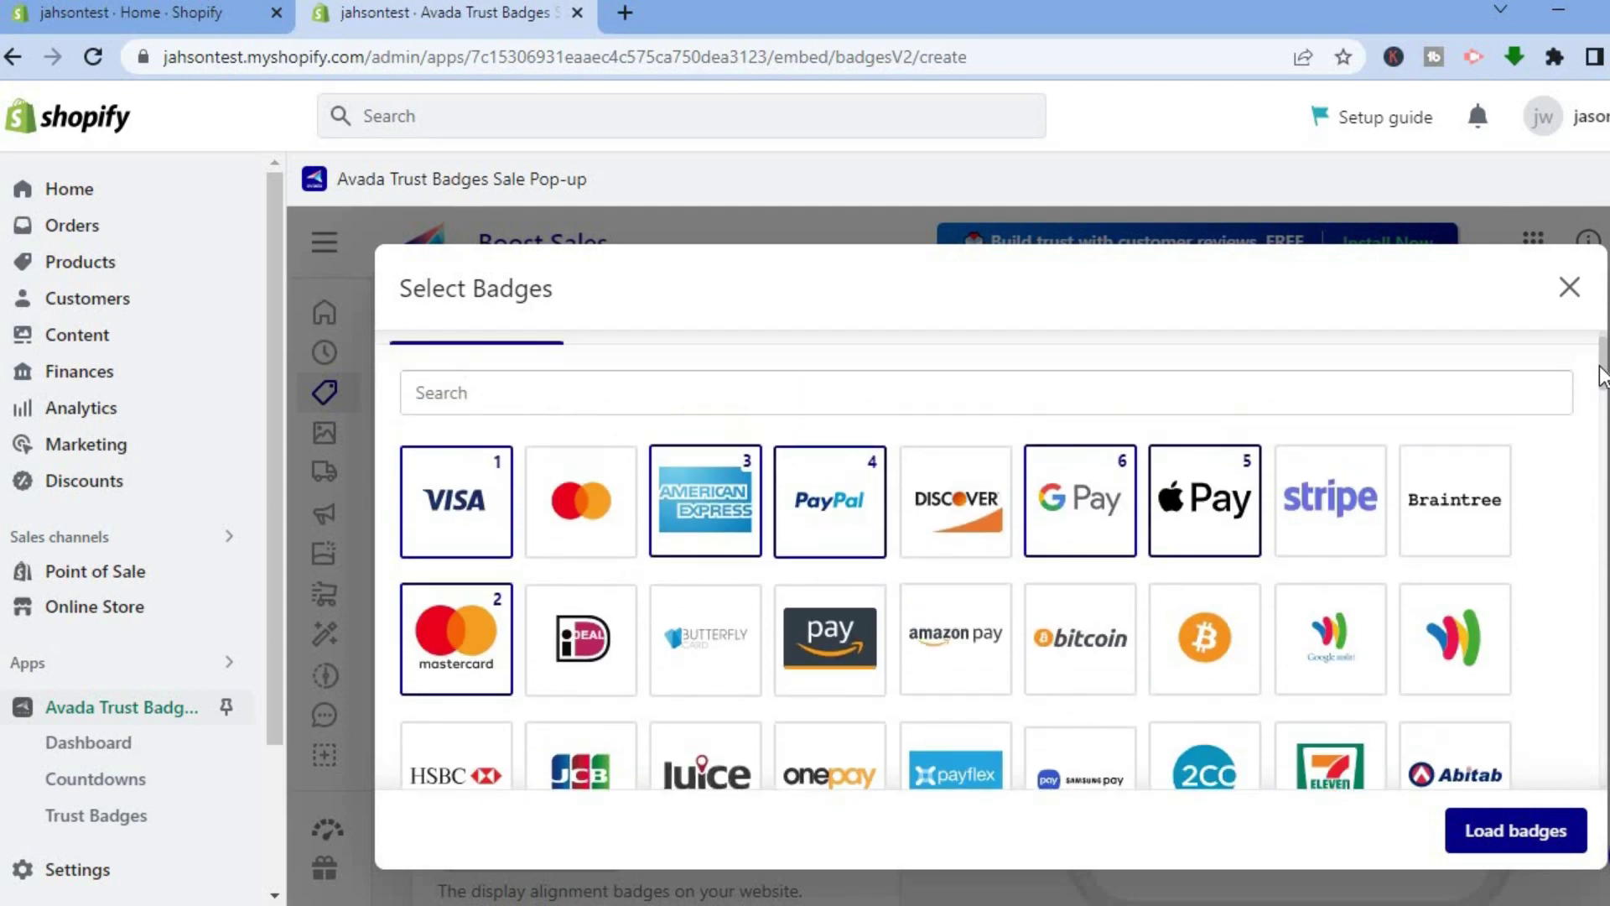
pyautogui.click(1326, 504)
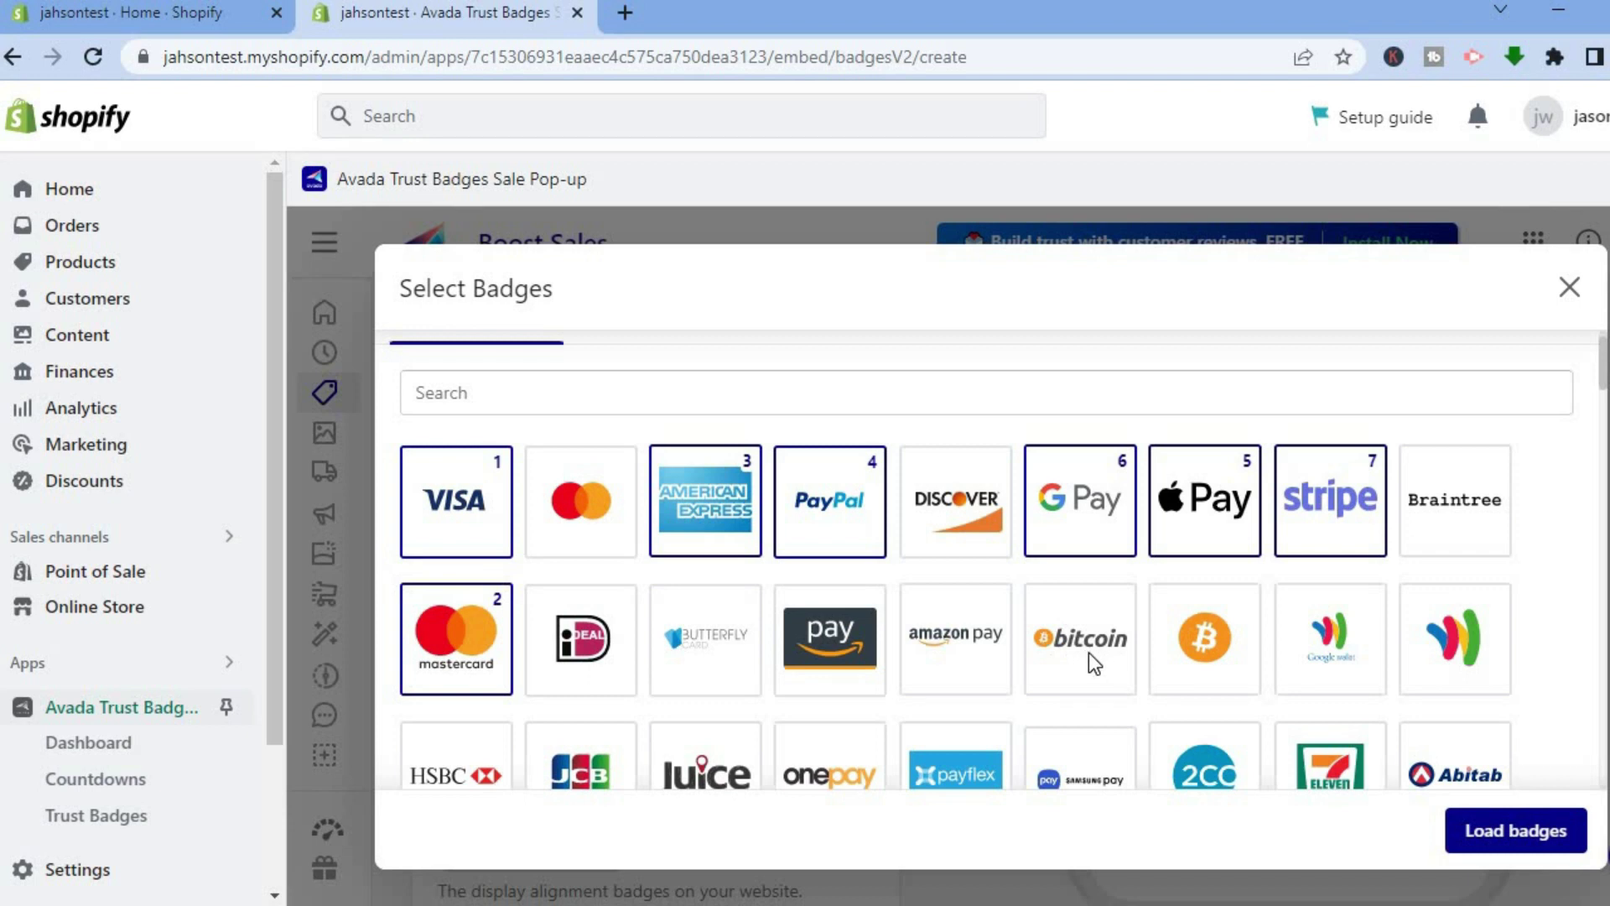
pyautogui.click(958, 641)
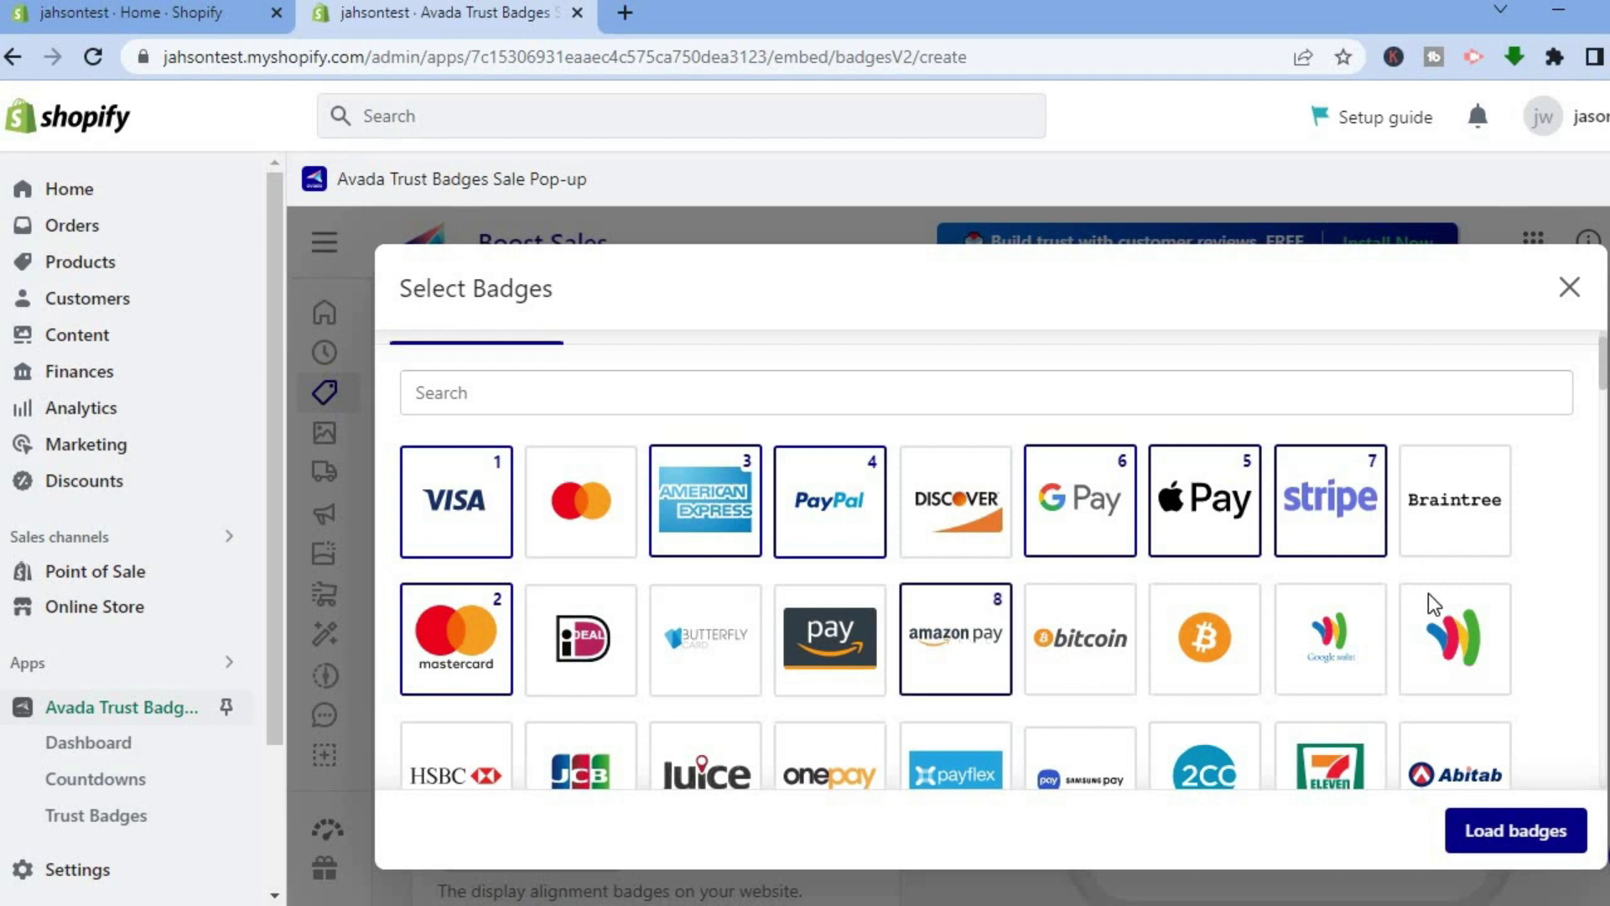
pyautogui.moveTo(1602, 352); pyautogui.dragTo(1593, 699)
pyautogui.scroll(-4, 1593, 699)
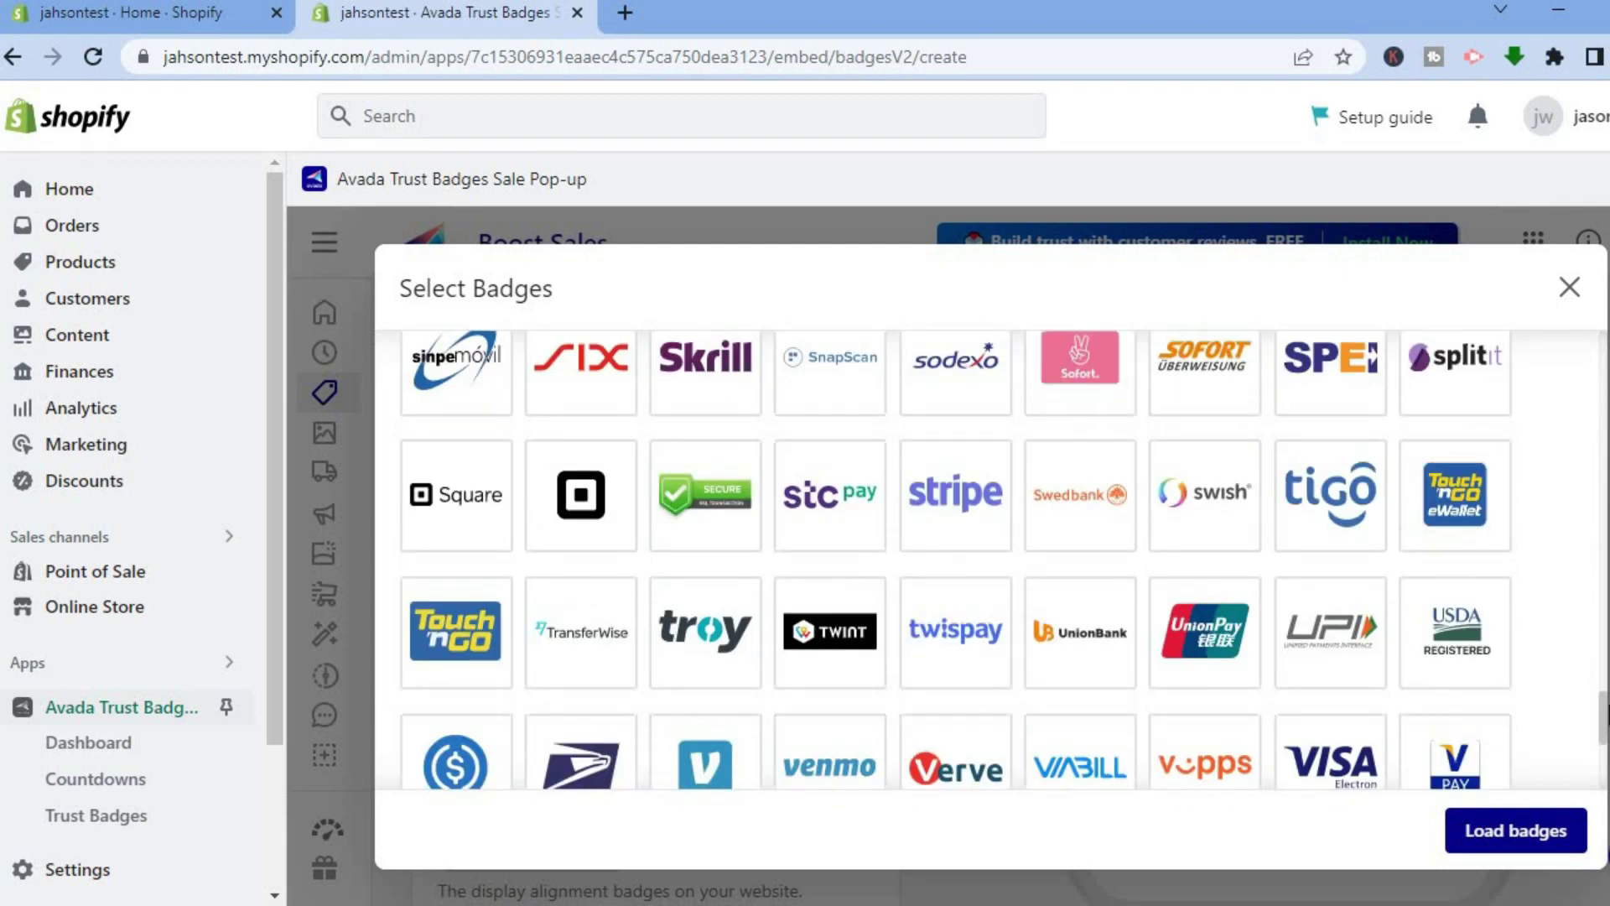
pyautogui.scroll(-4, 1603, 713)
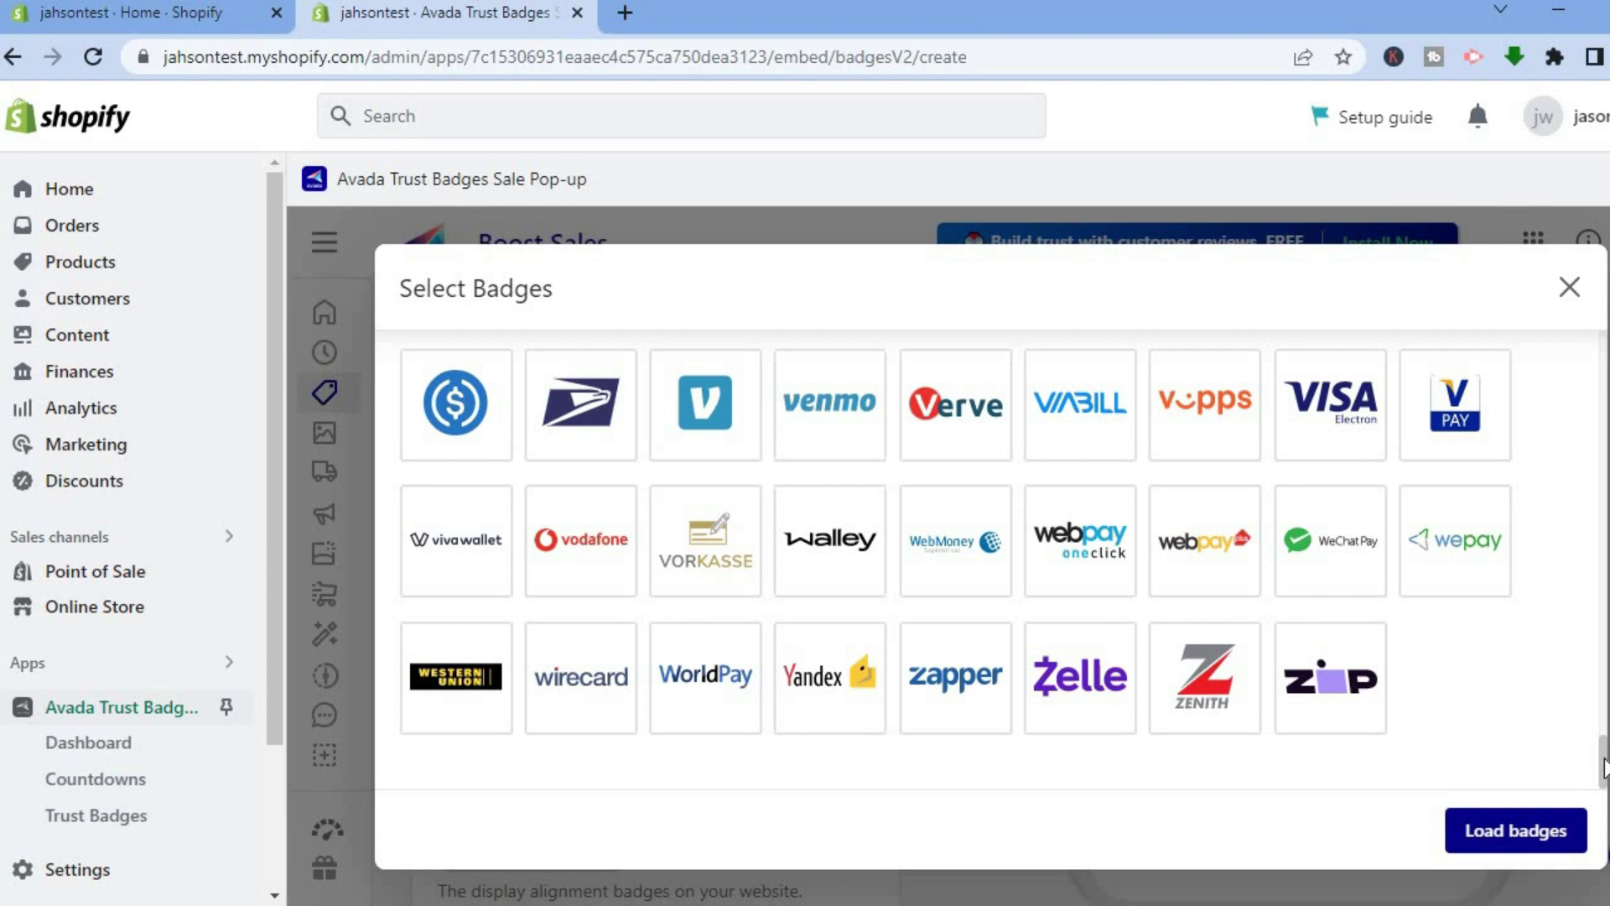
pyautogui.scroll(3, 1603, 482)
pyautogui.scroll(5, 1603, 484)
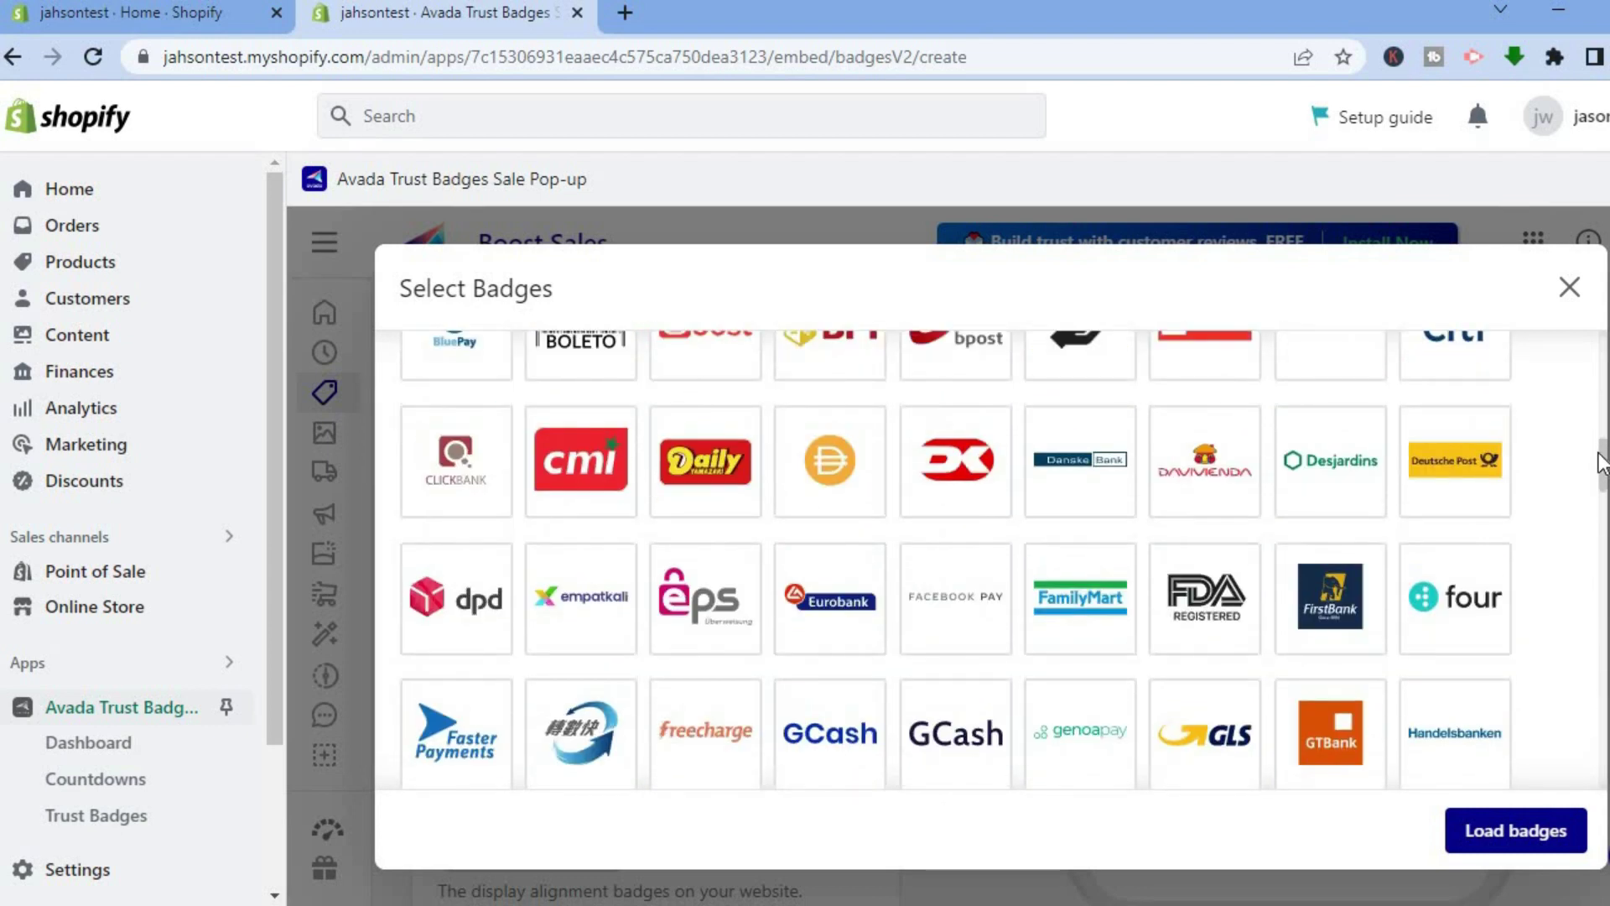
pyautogui.moveTo(1601, 461); pyautogui.dragTo(1597, 306)
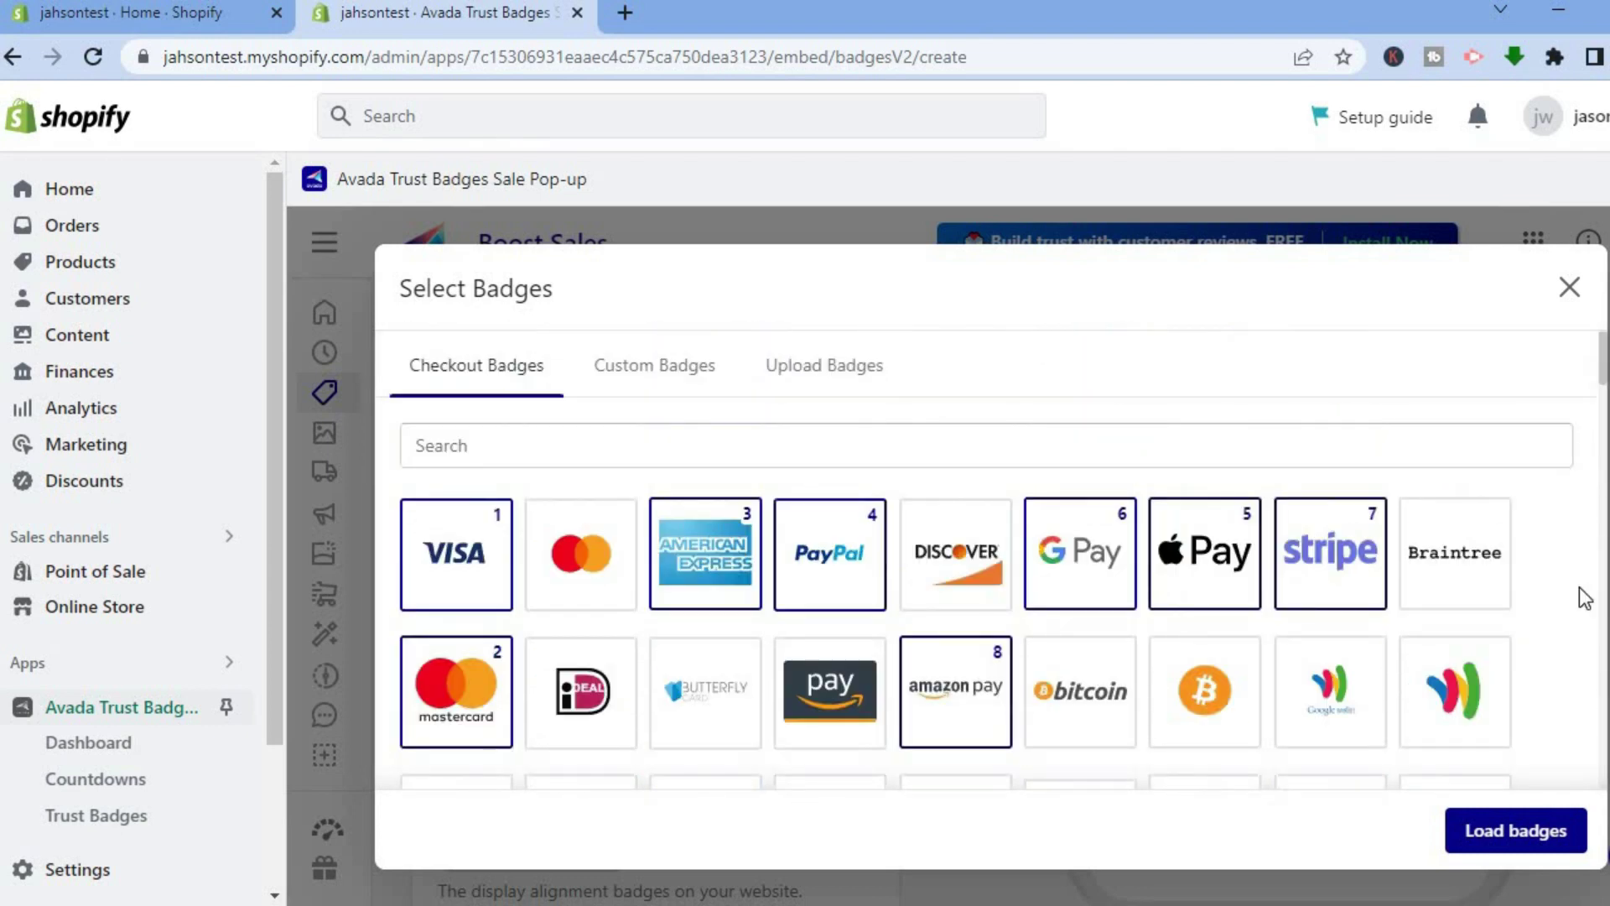
pyautogui.click(1530, 832)
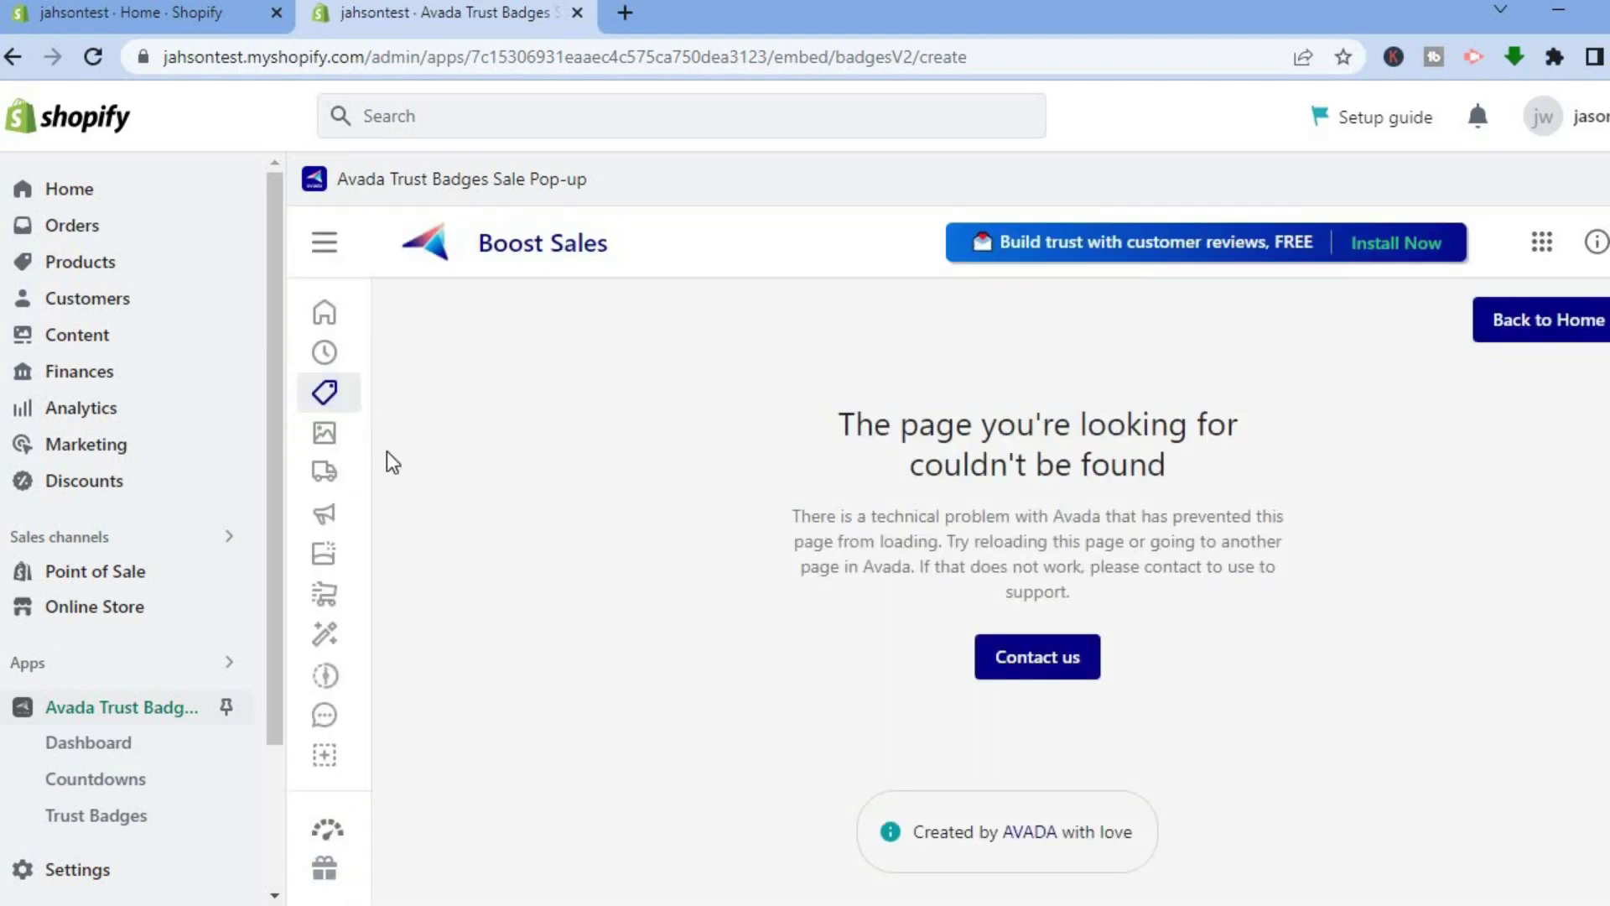
# Leave the 404 error page and return to the Trust Badges list from the sidebar.
pyautogui.moveTo(323, 404)
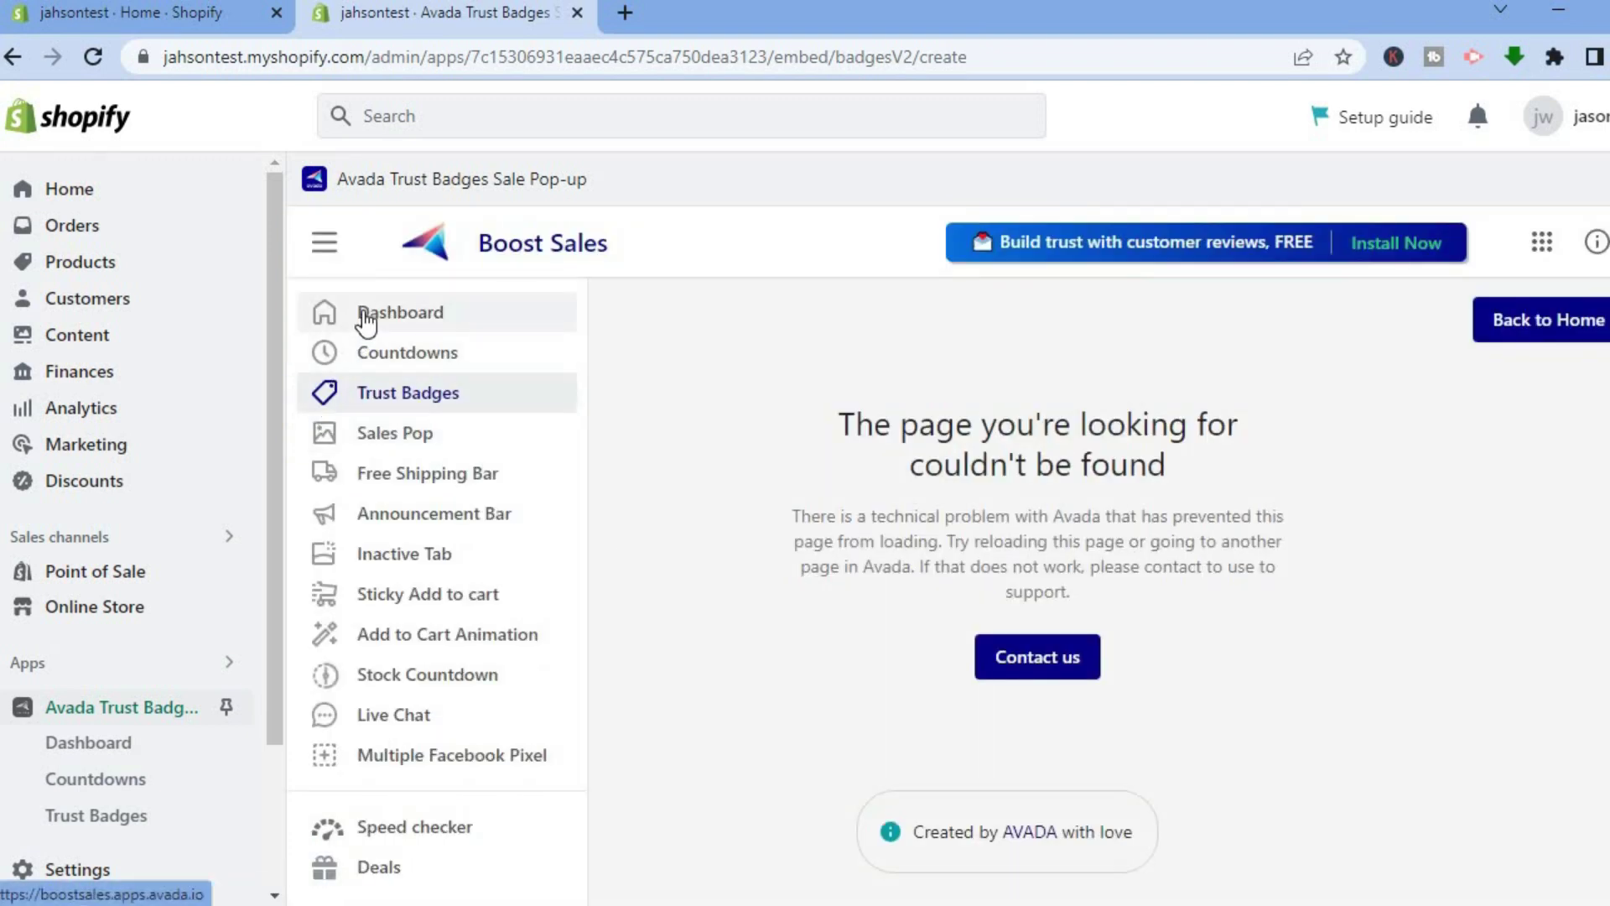
pyautogui.click(369, 396)
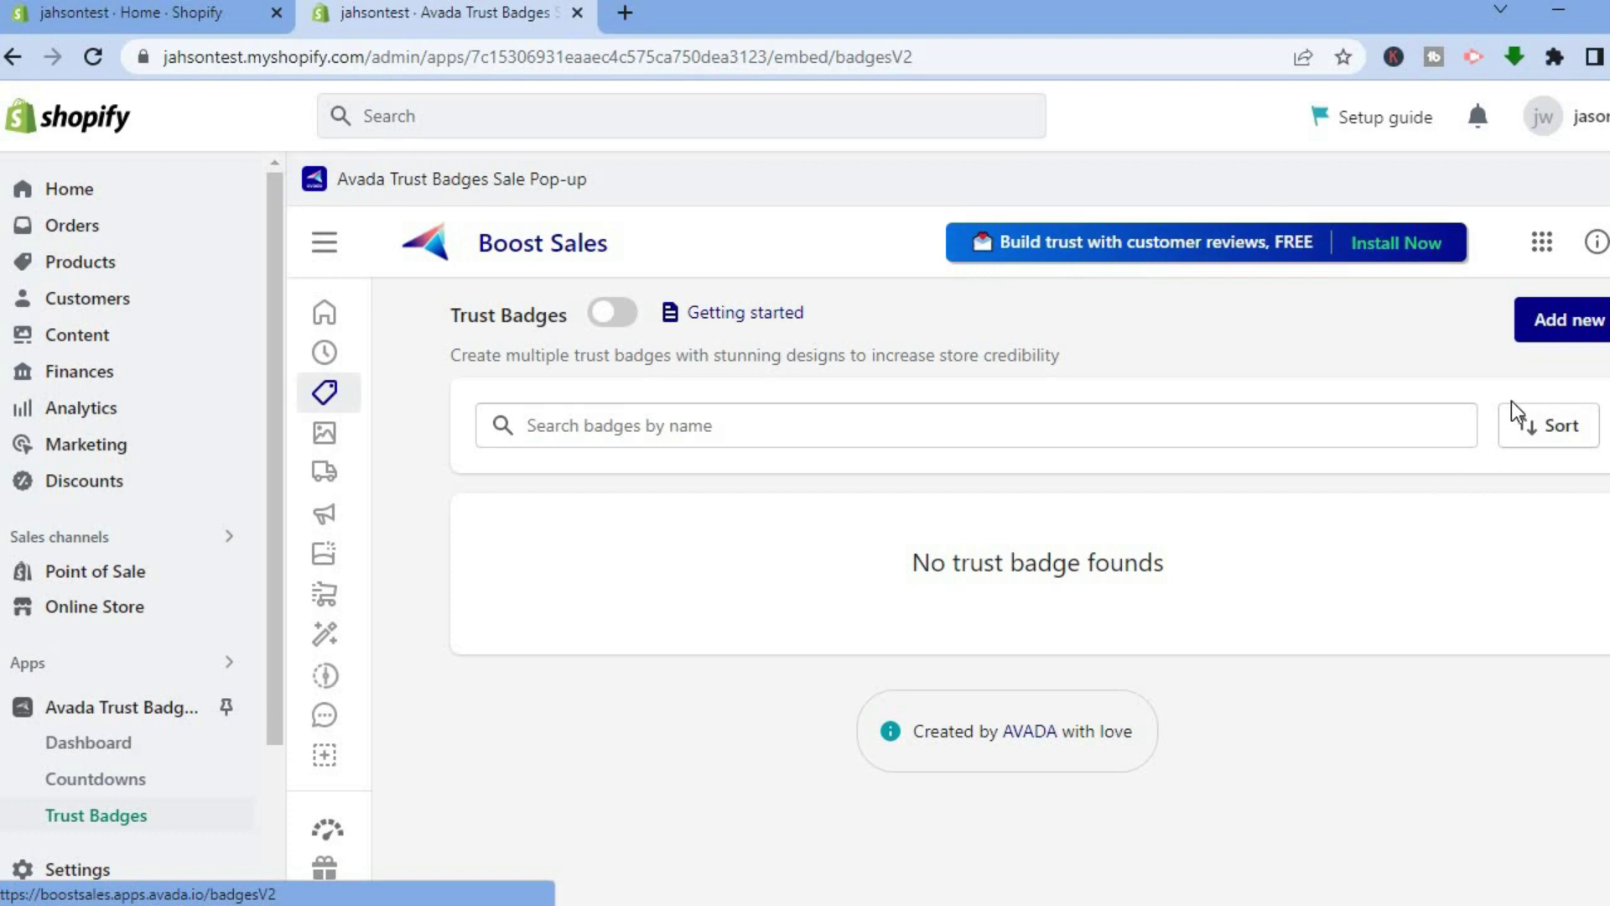
# Create a new trust badge from the Support payment methods preset, minus the Interac logo.
pyautogui.click(1534, 333)
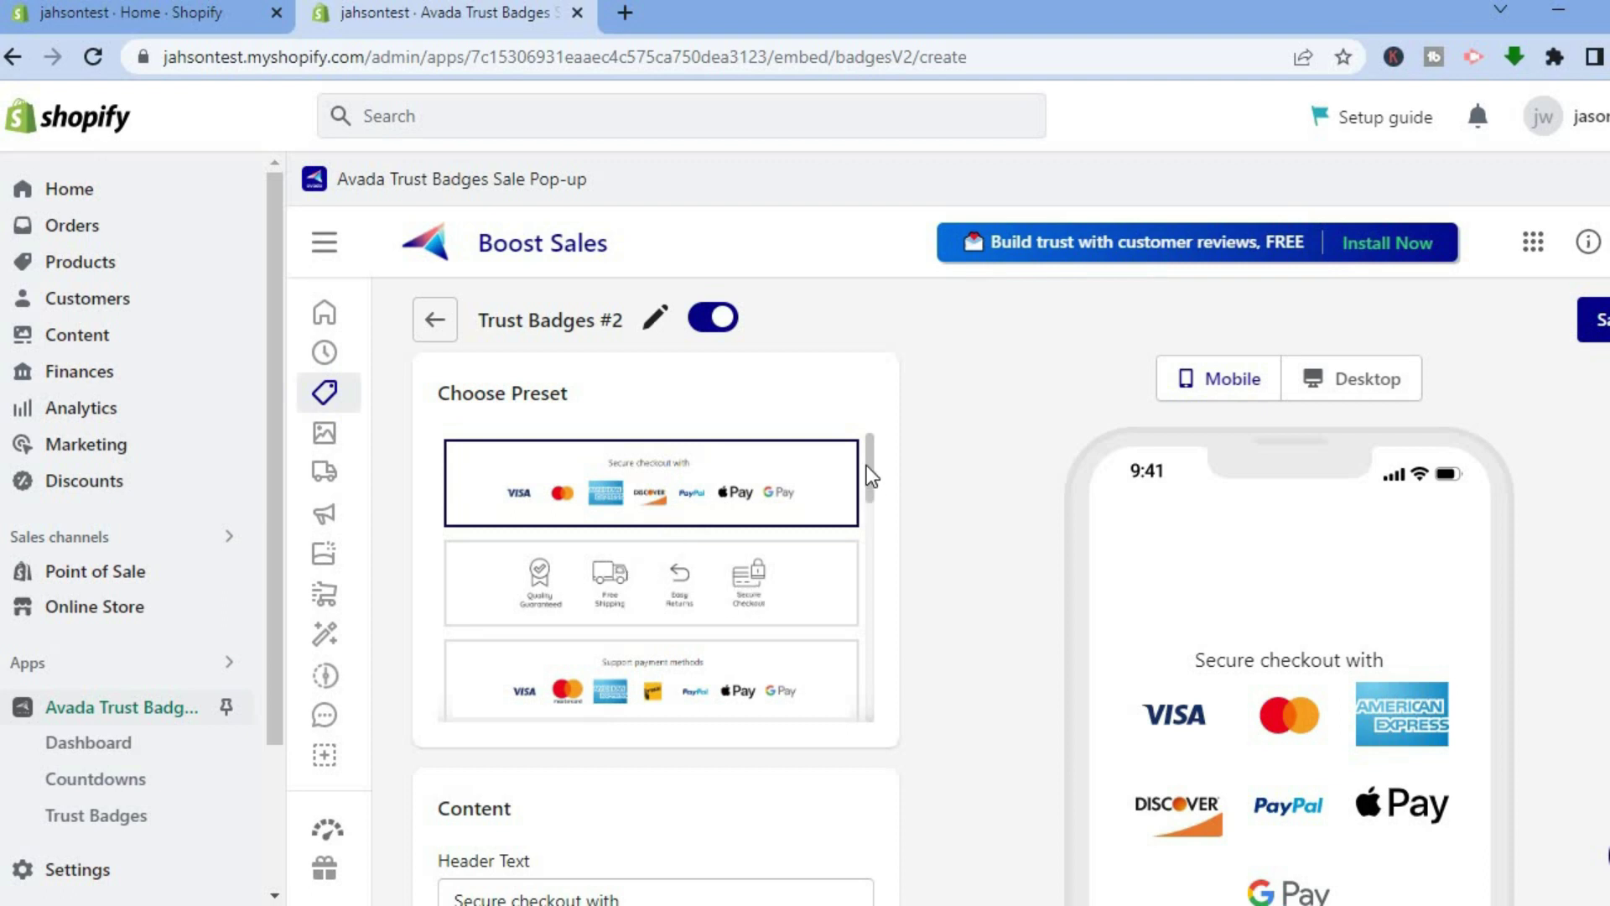
pyautogui.scroll(-1, 744, 520)
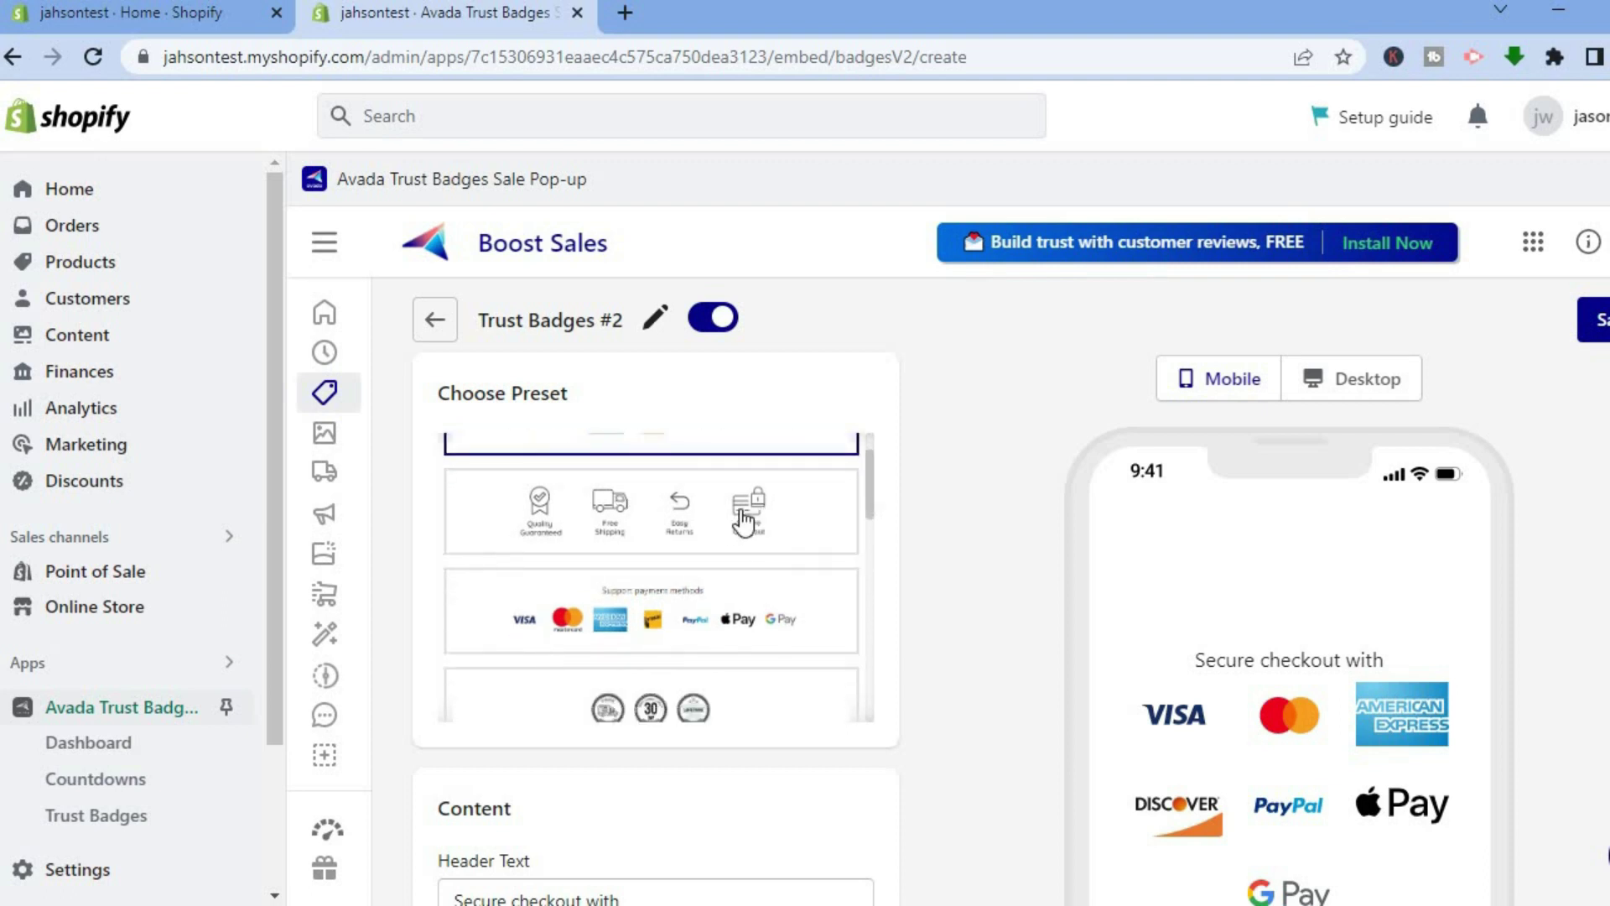
pyautogui.click(744, 520)
pyautogui.click(717, 616)
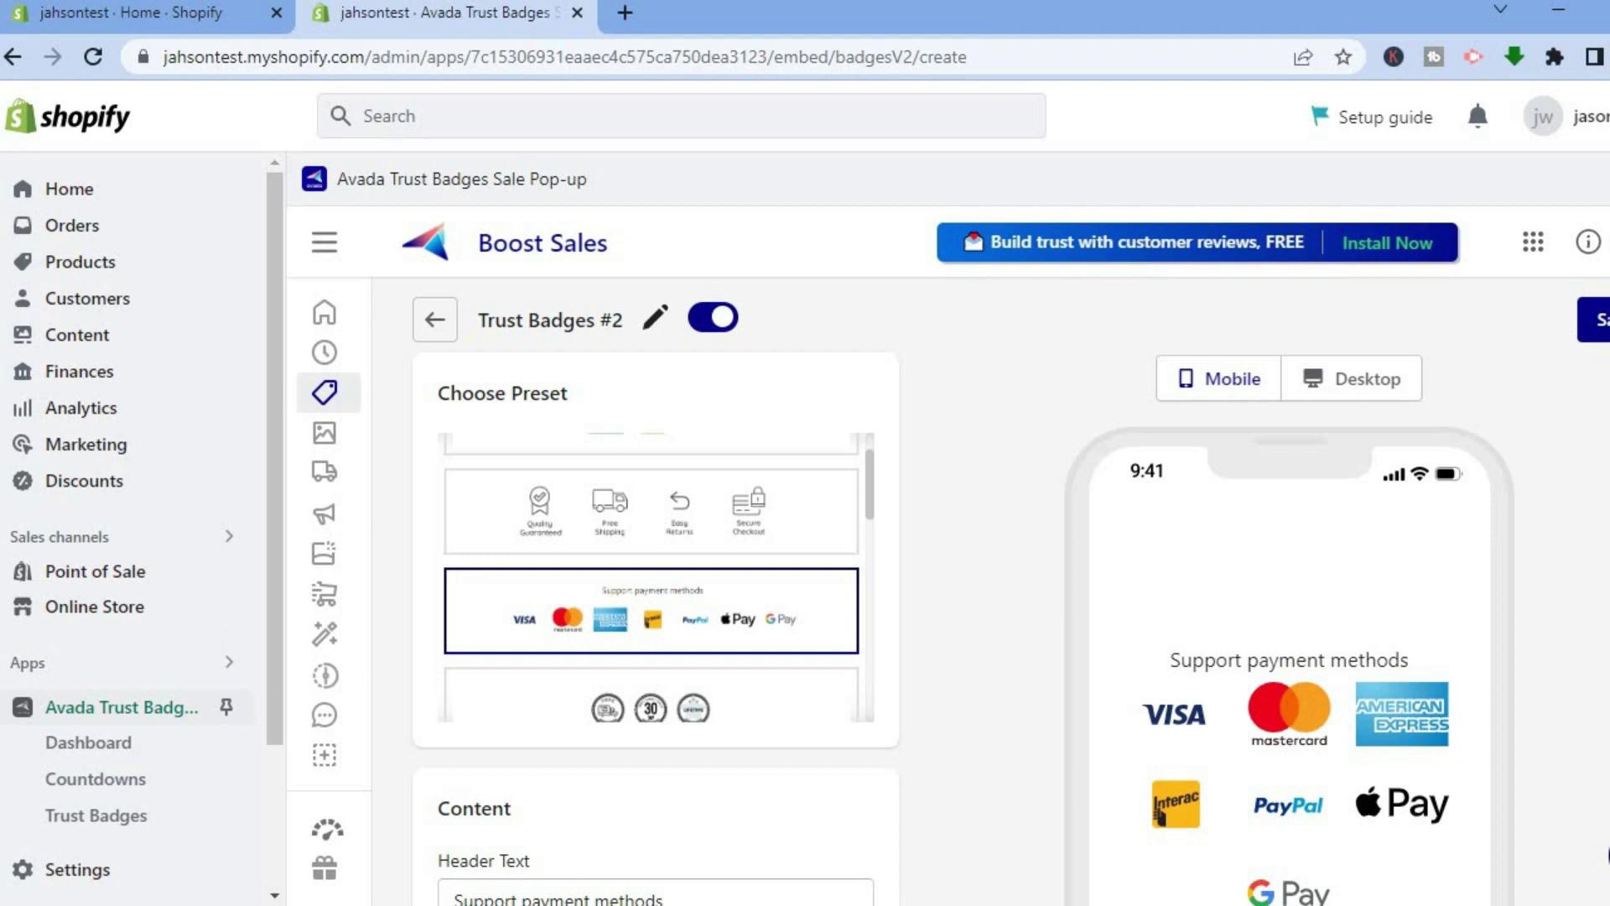
pyautogui.scroll(-1, 818, 640)
pyautogui.scroll(-3, 817, 640)
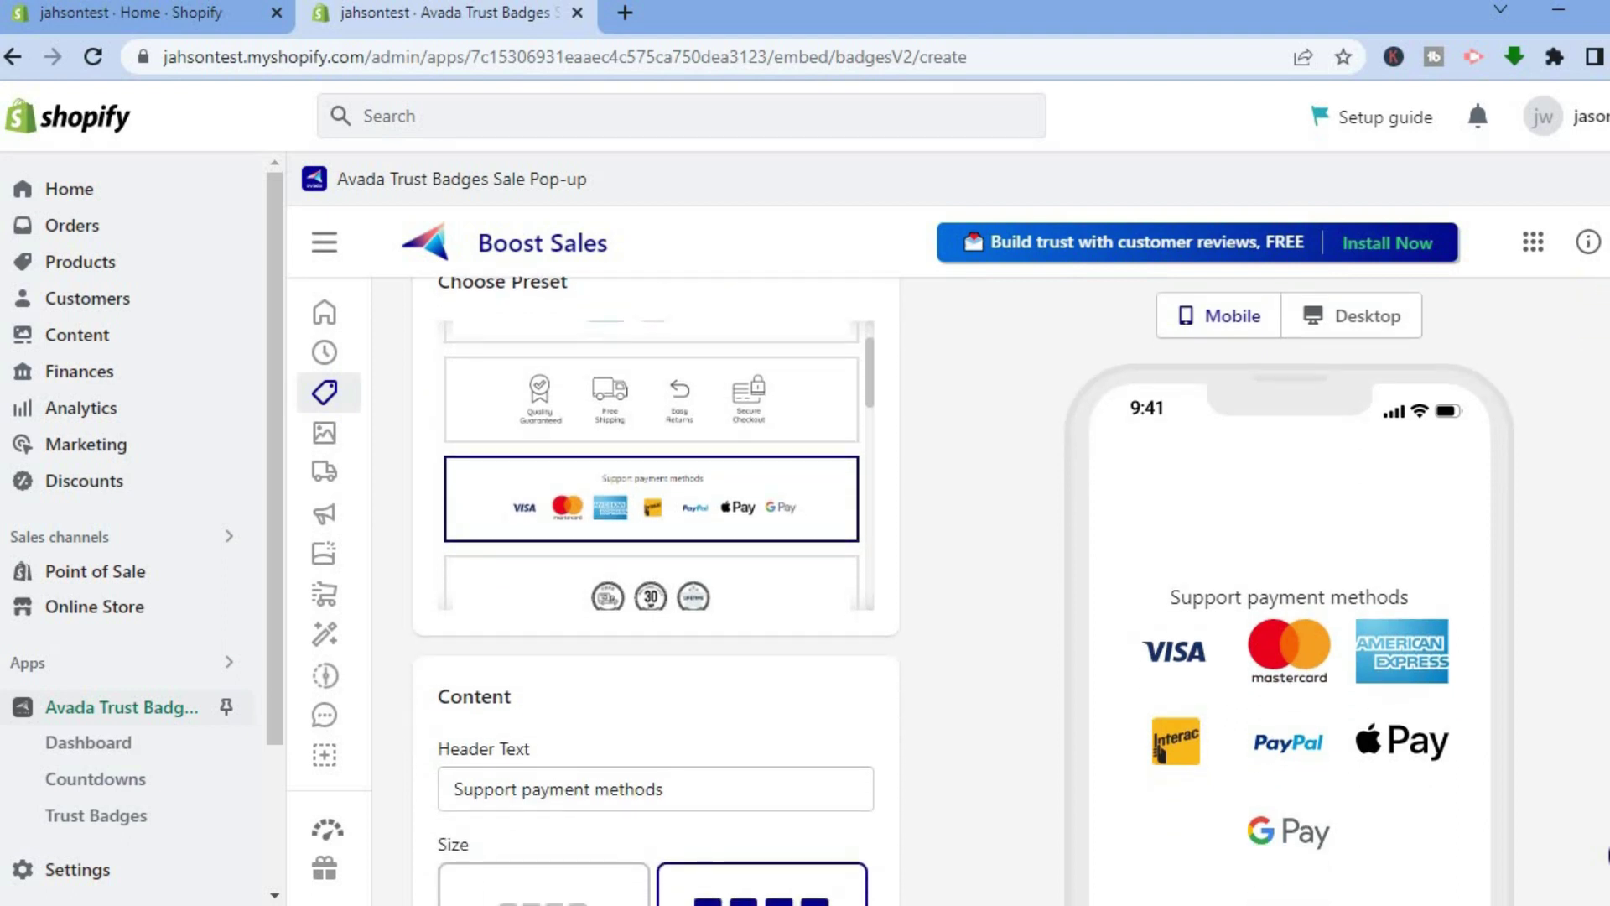
pyautogui.moveTo(1174, 742)
pyautogui.click(1206, 722)
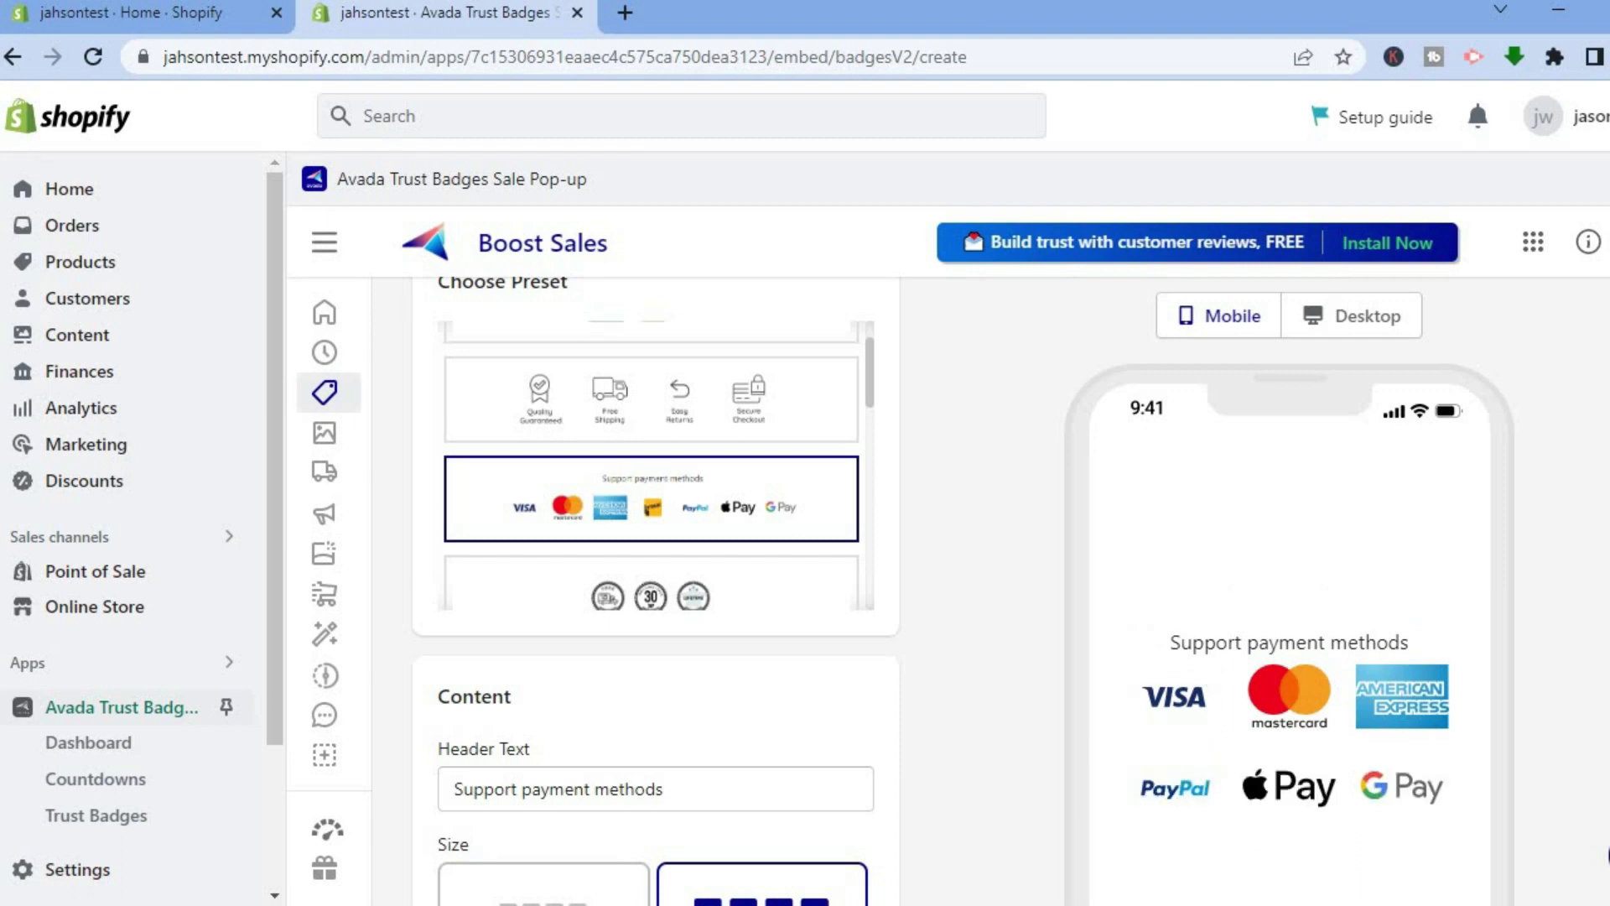
pyautogui.scroll(-4, 948, 587)
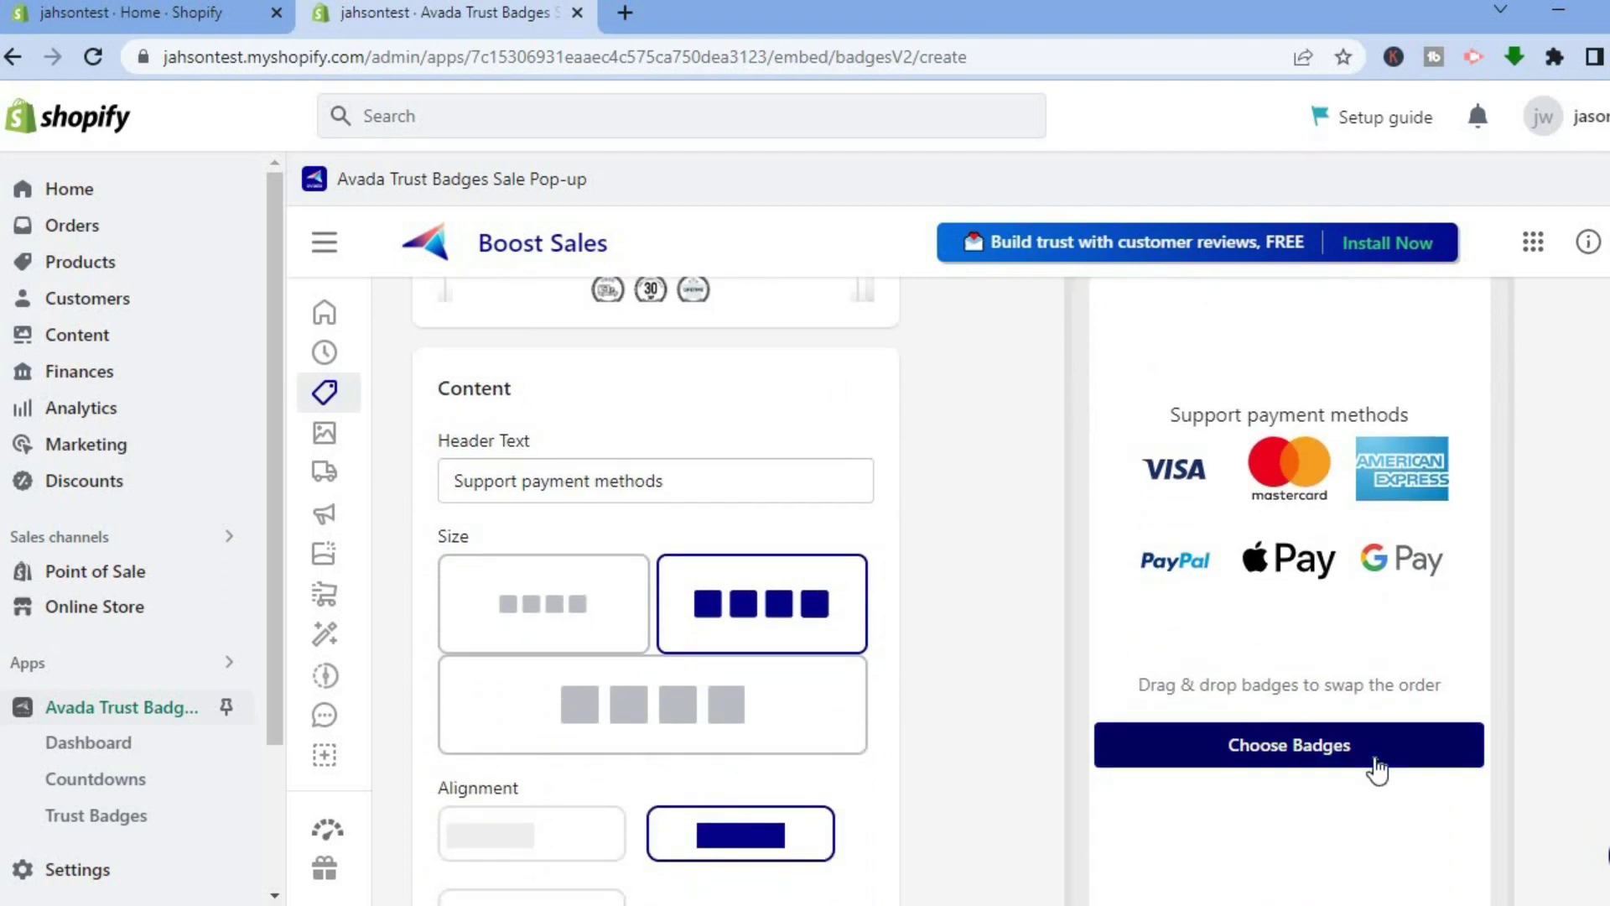
pyautogui.click(1376, 764)
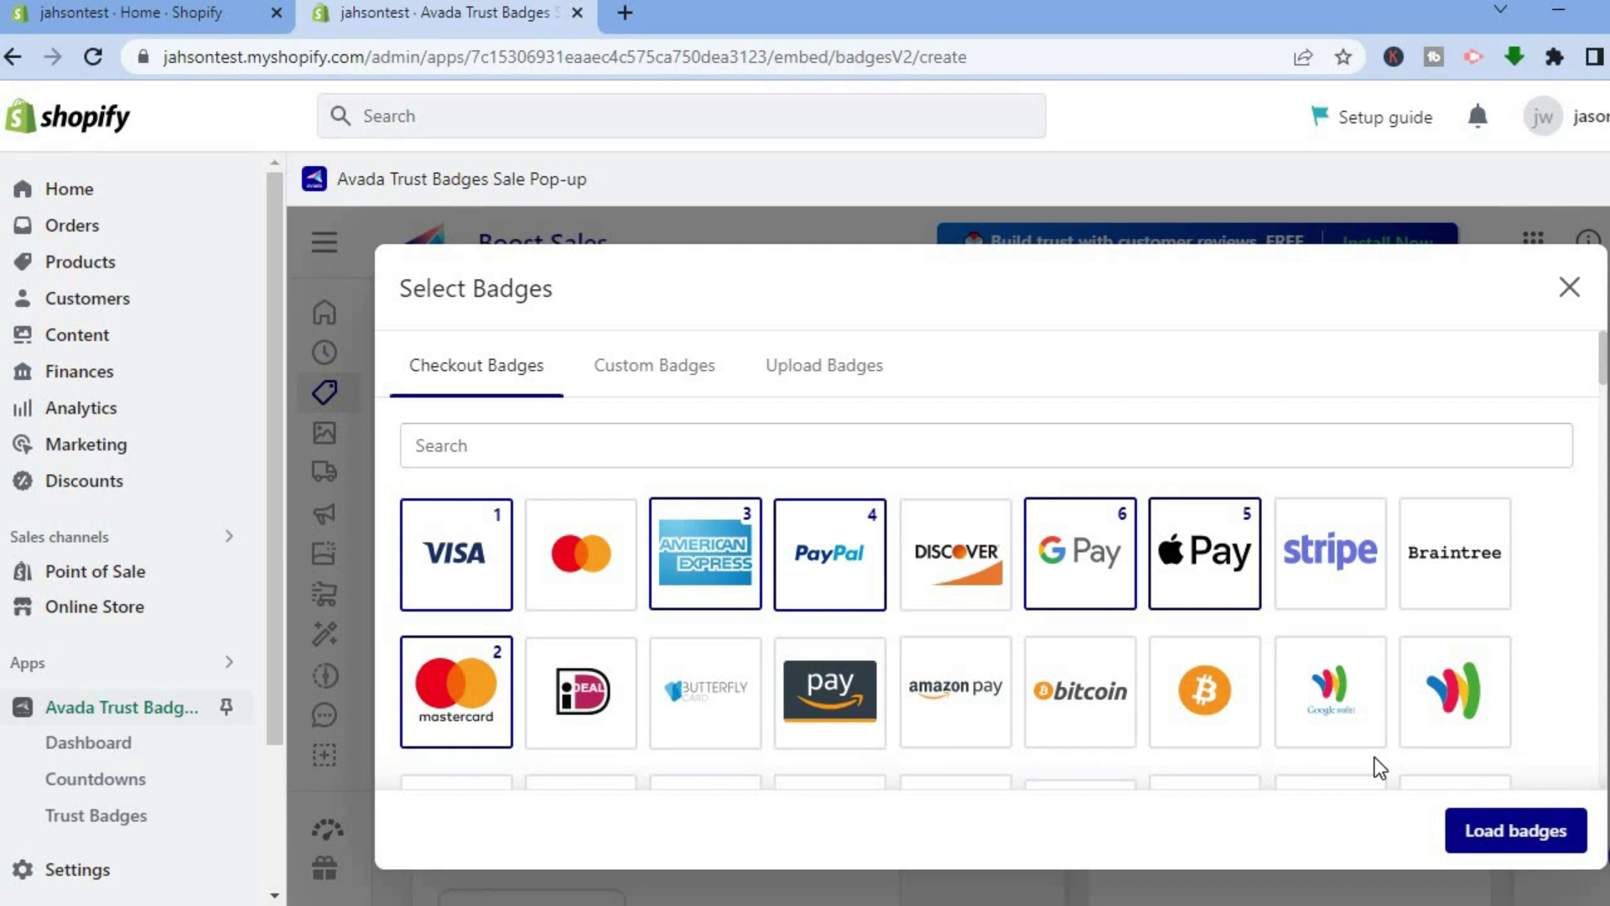
pyautogui.click(1325, 550)
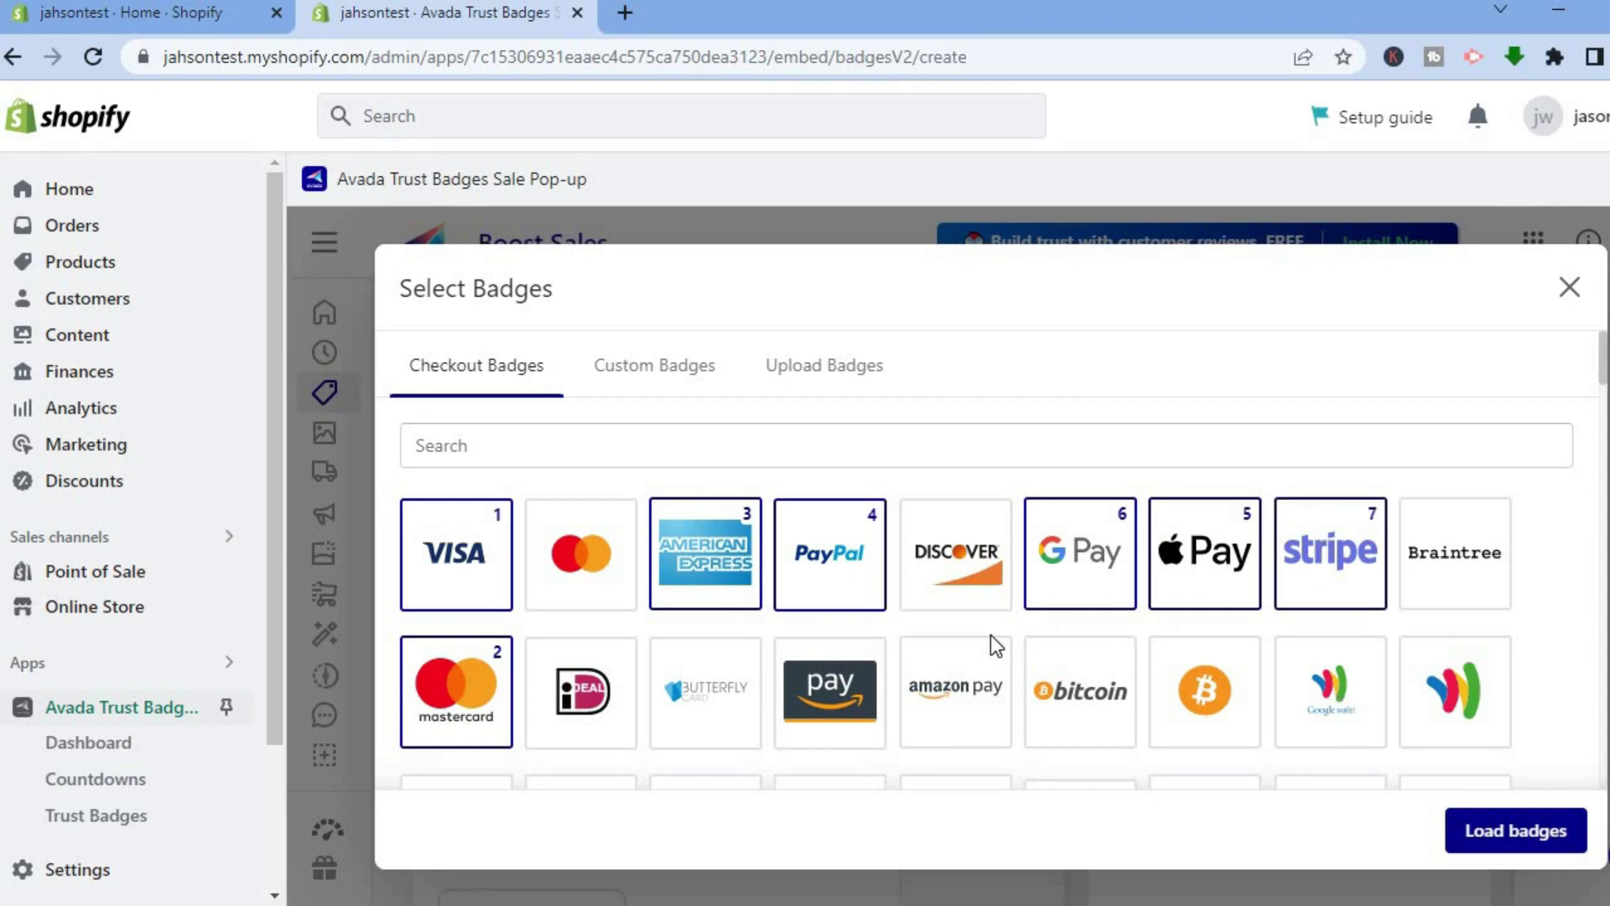
pyautogui.click(958, 676)
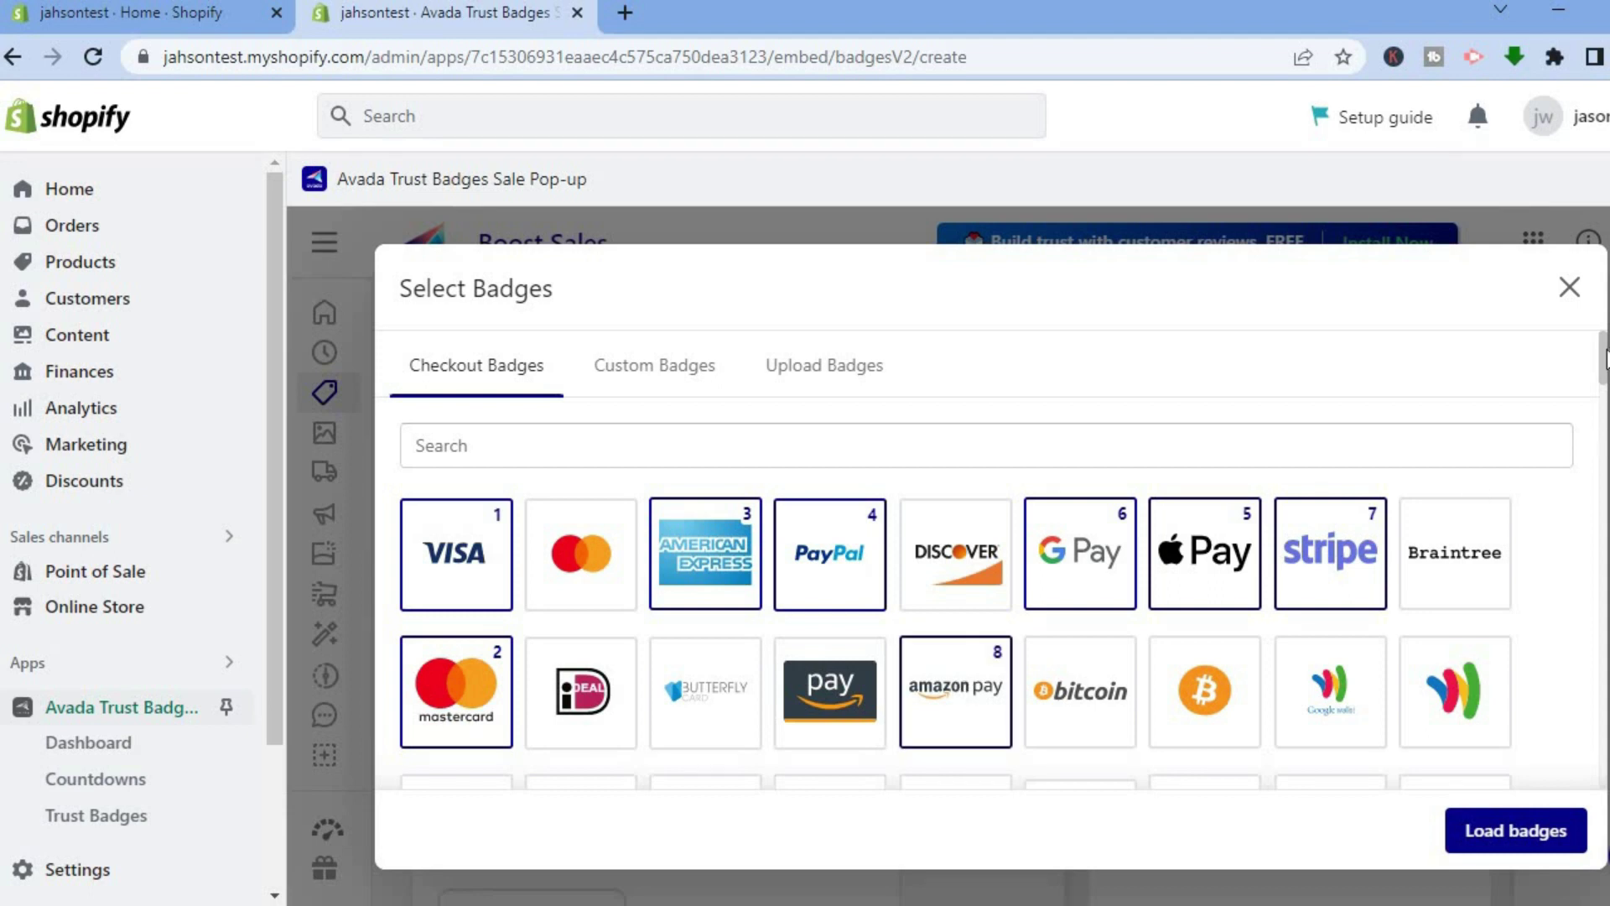
pyautogui.scroll(-7, 1605, 359)
pyautogui.scroll(-8, 1604, 501)
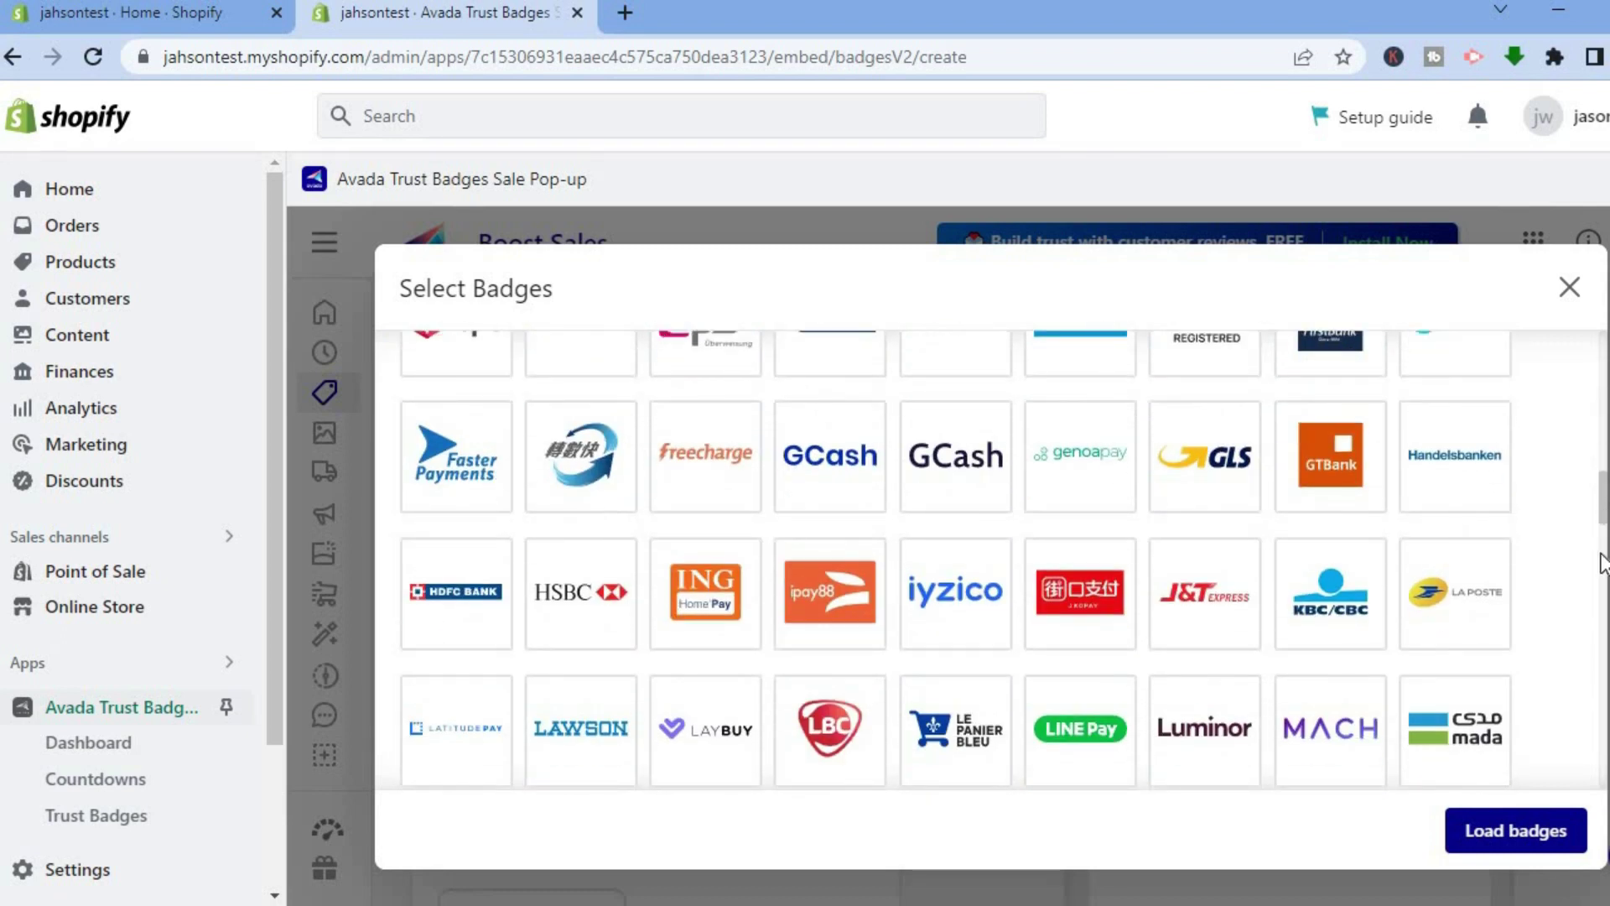
pyautogui.scroll(-12, 1604, 501)
pyautogui.scroll(7, 1606, 394)
pyautogui.scroll(10, 1606, 394)
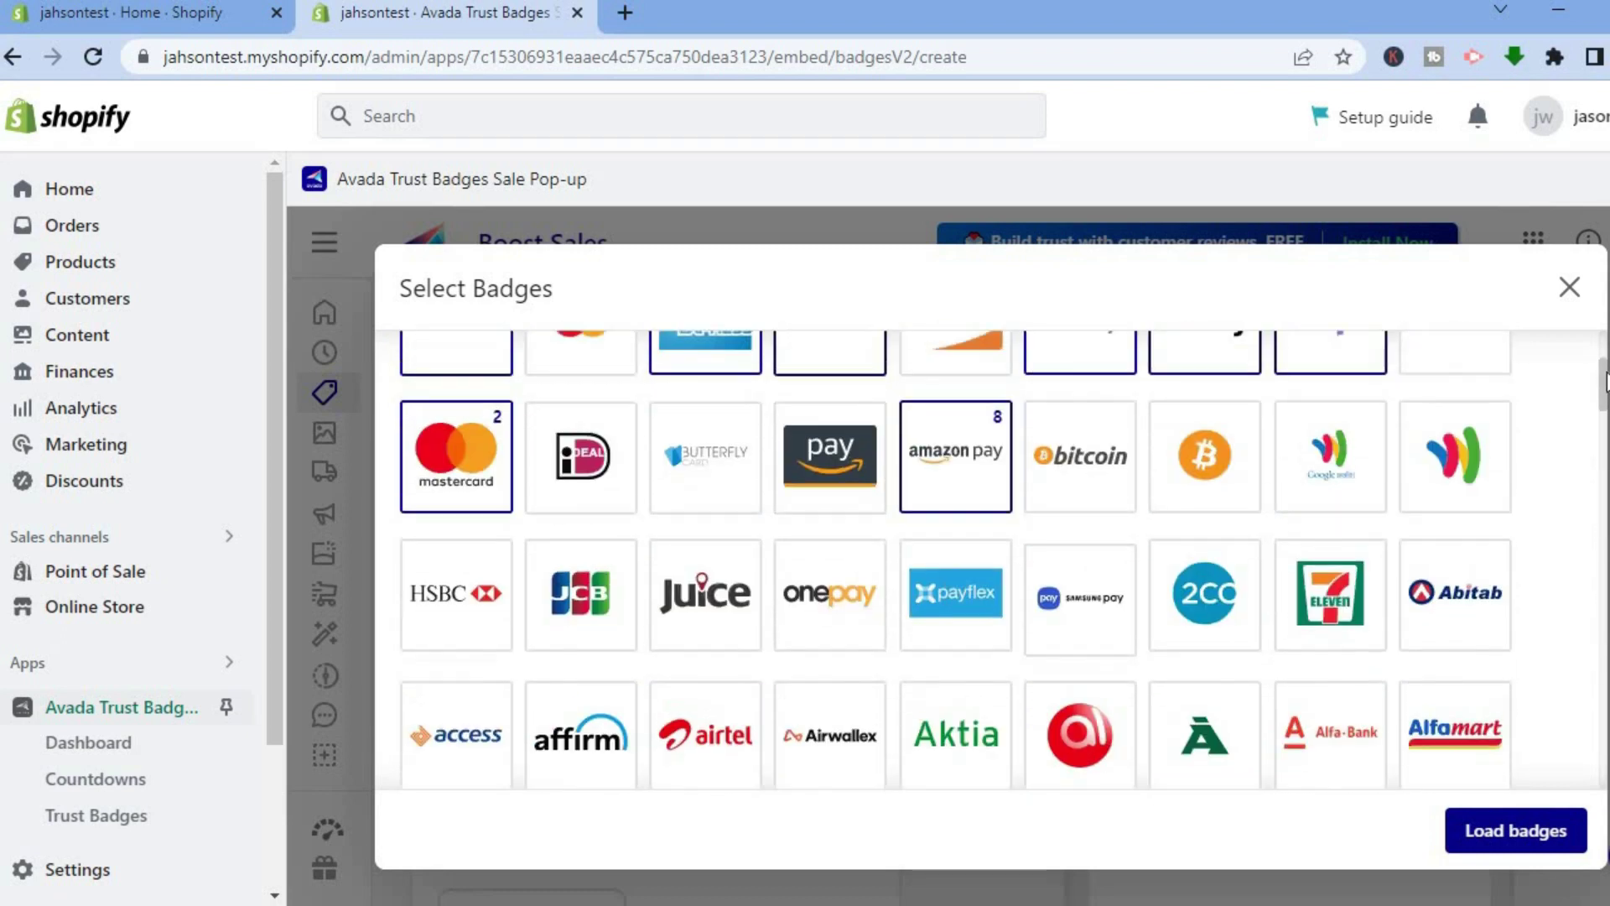
pyautogui.moveTo(1605, 360); pyautogui.dragTo(1601, 749)
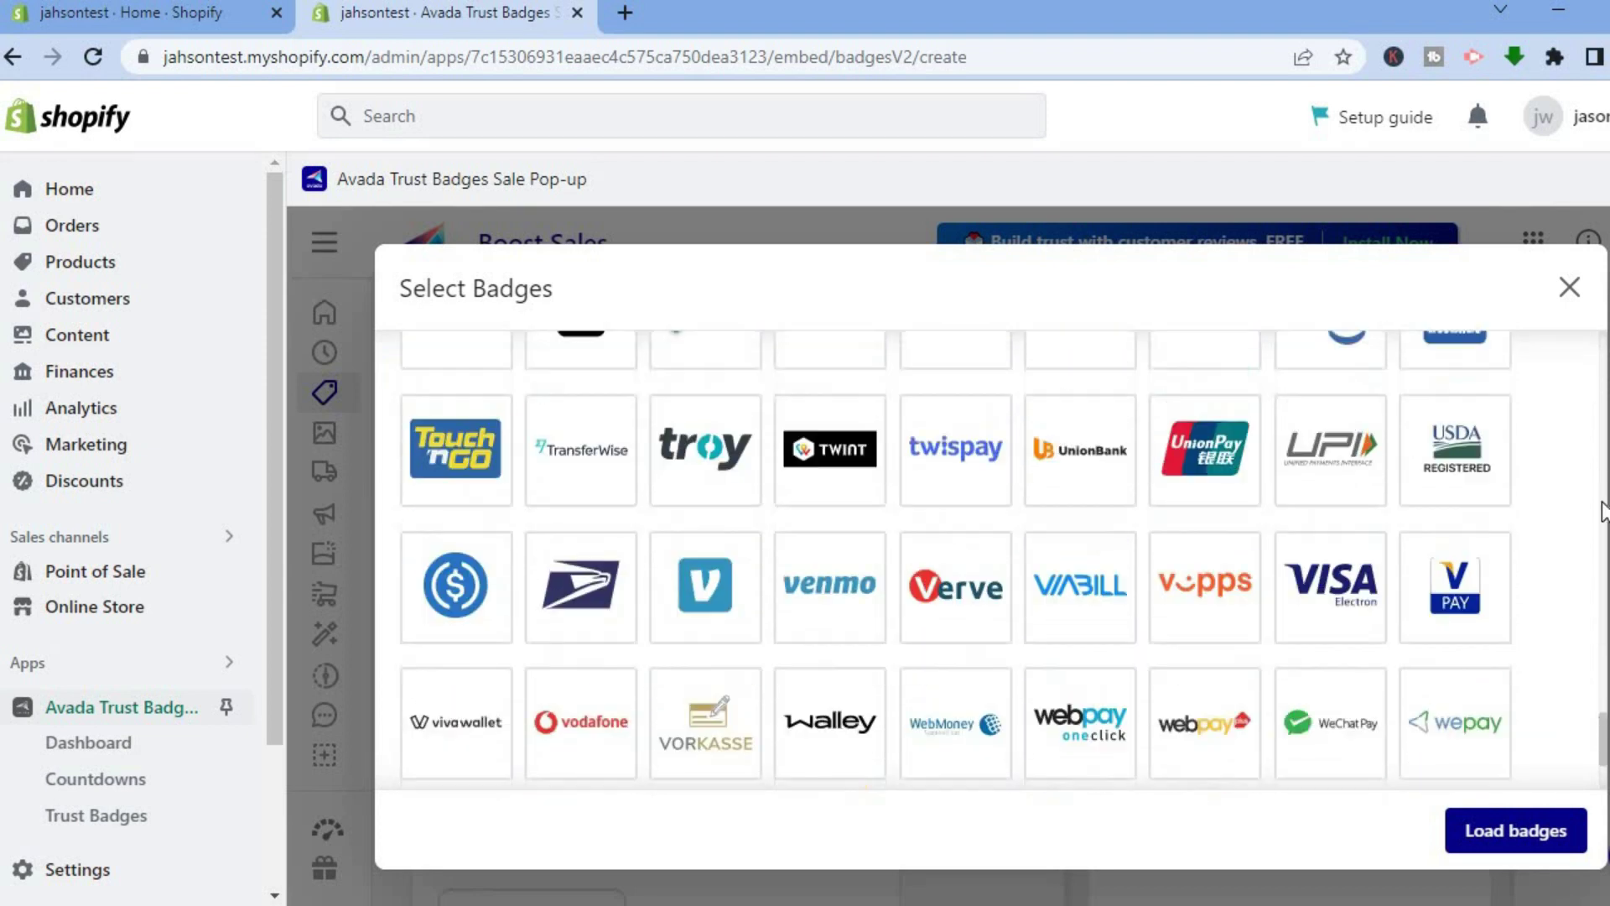
pyautogui.scroll(15, 1603, 388)
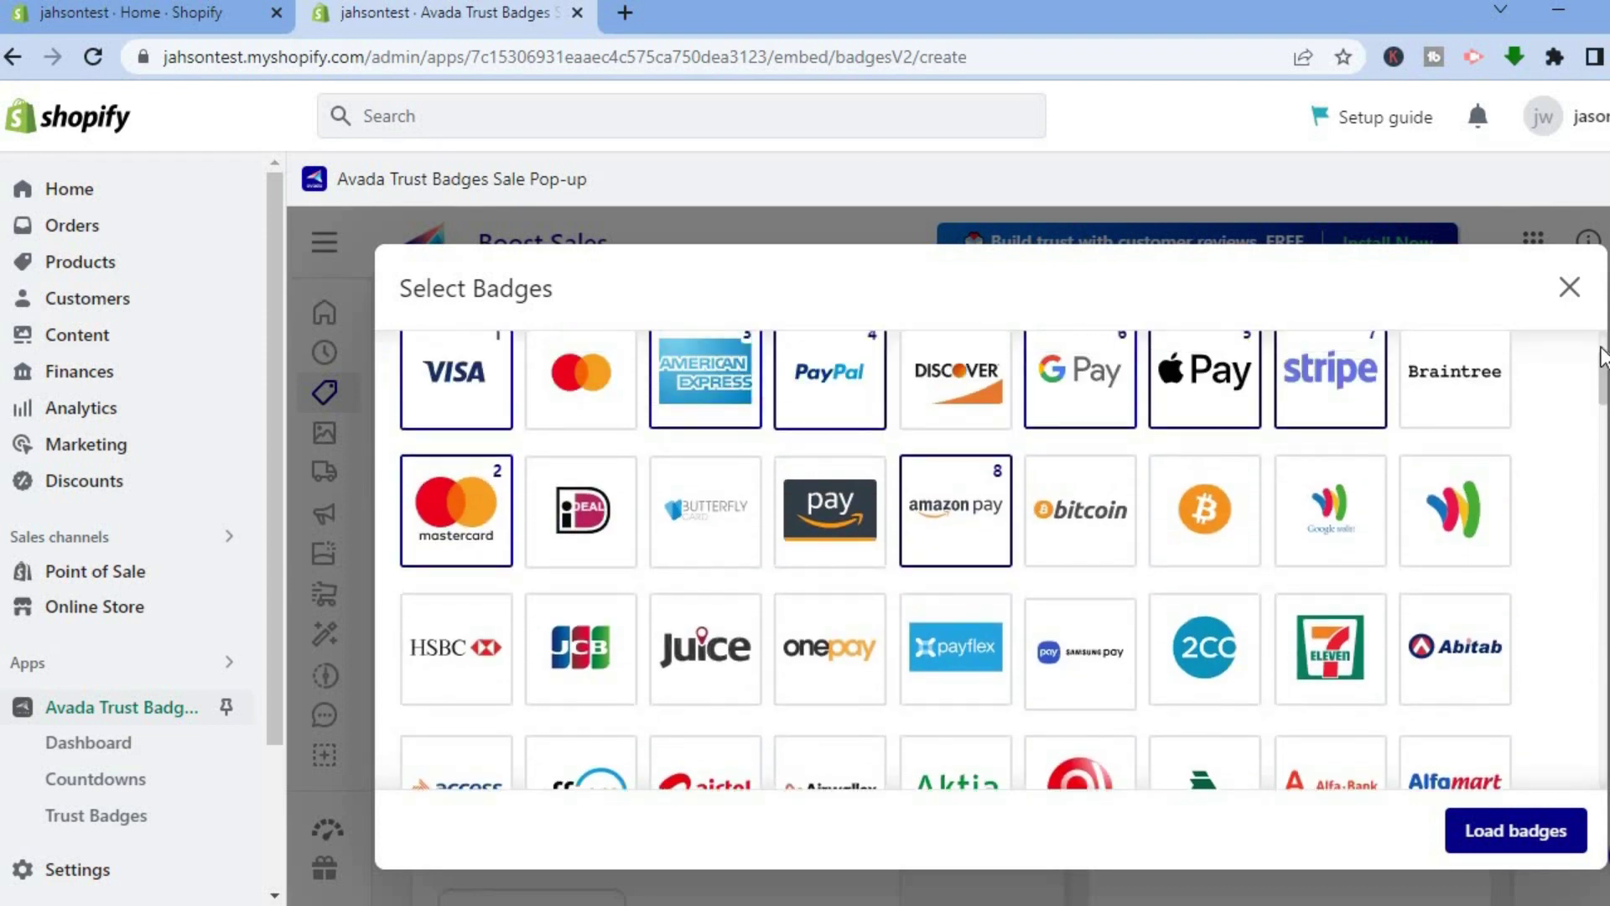
pyautogui.scroll(2, 1601, 356)
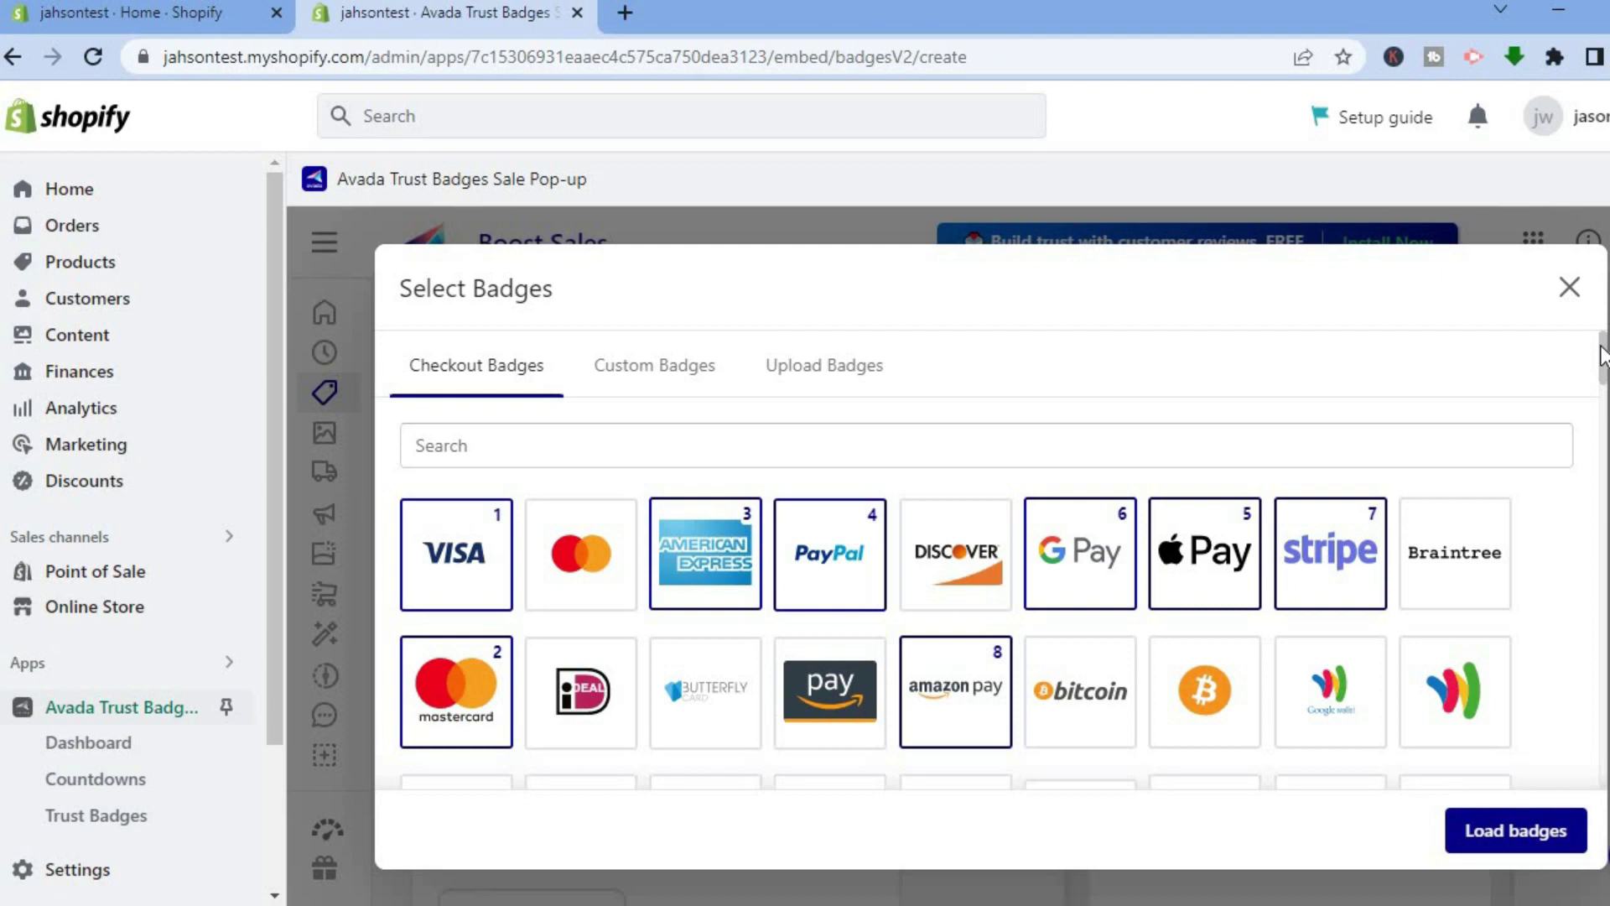
# Close the Select Badges picker and set the badges to the large size.
pyautogui.click(1567, 289)
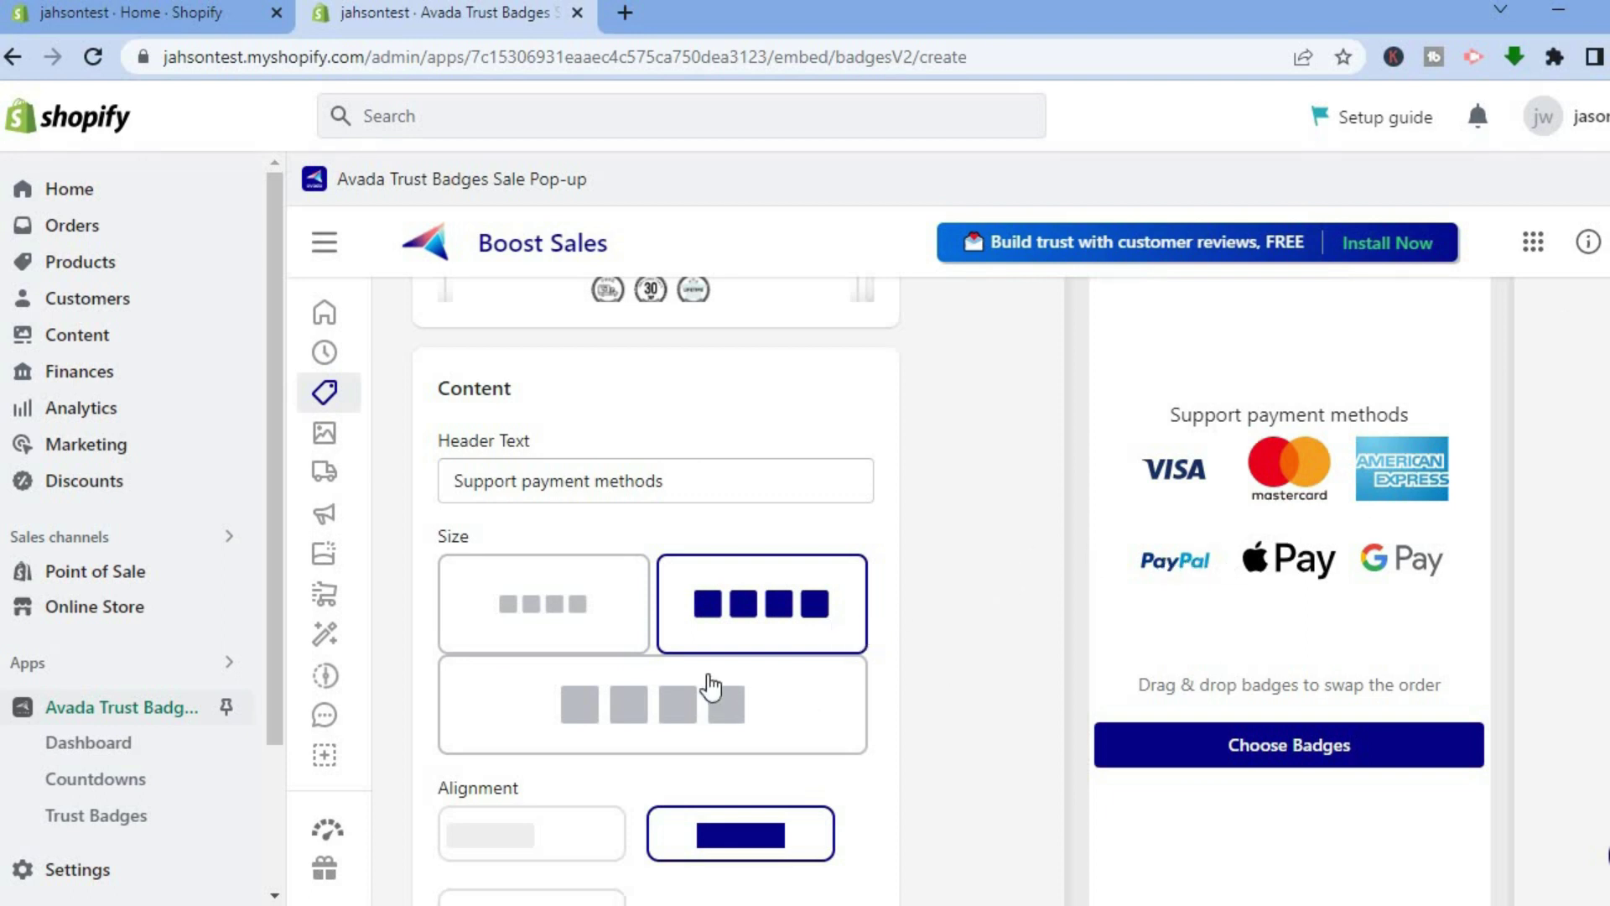
pyautogui.click(553, 627)
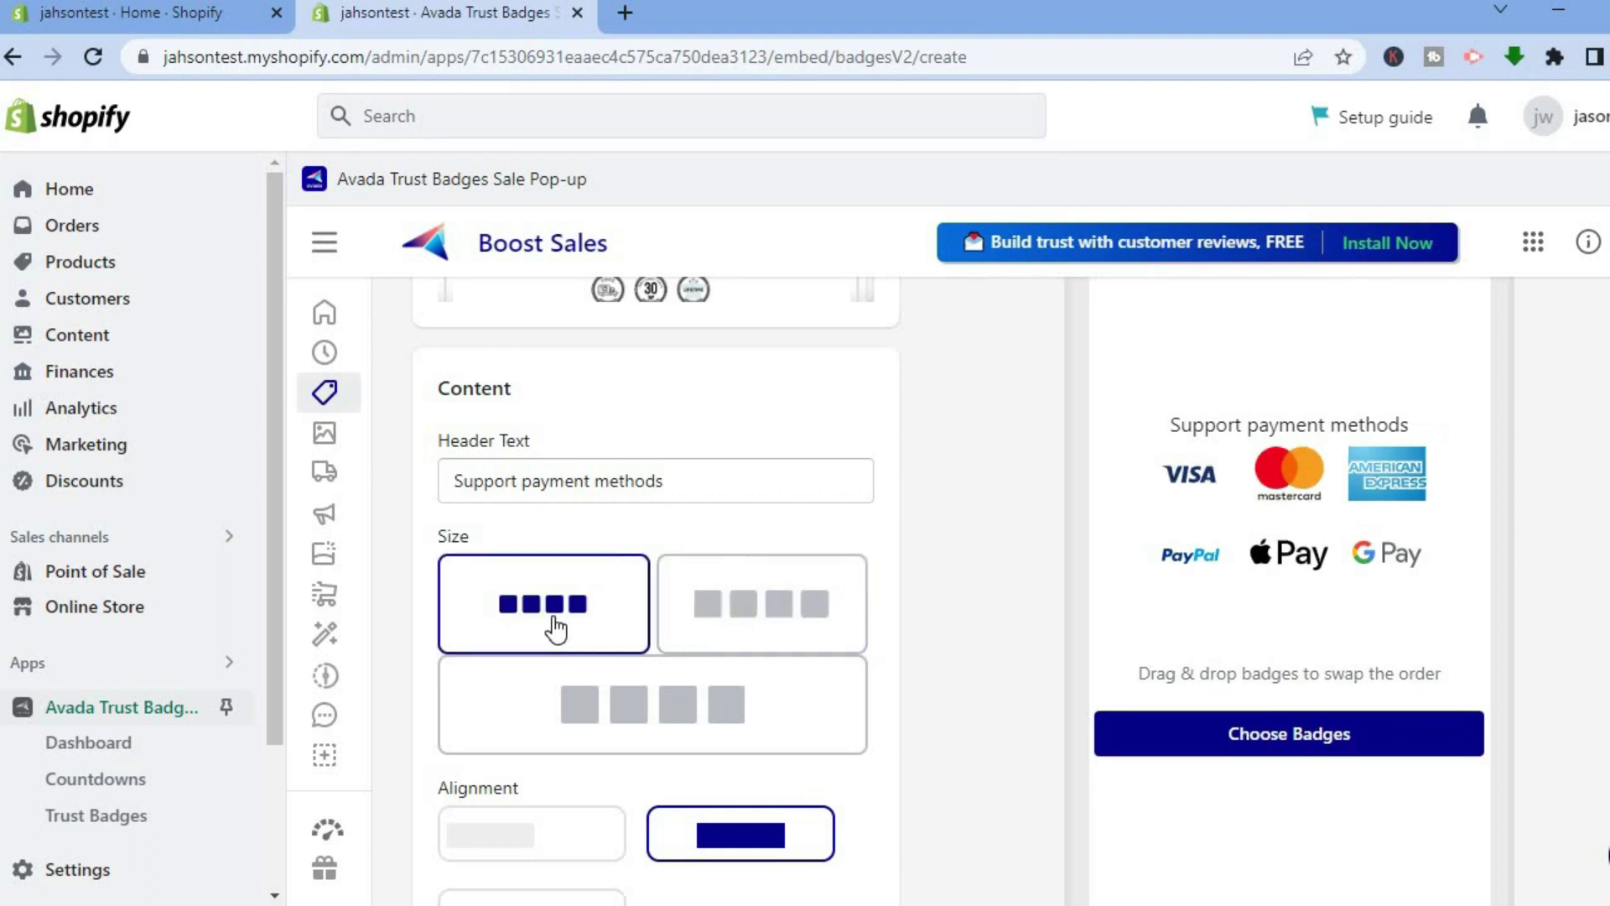
pyautogui.click(733, 620)
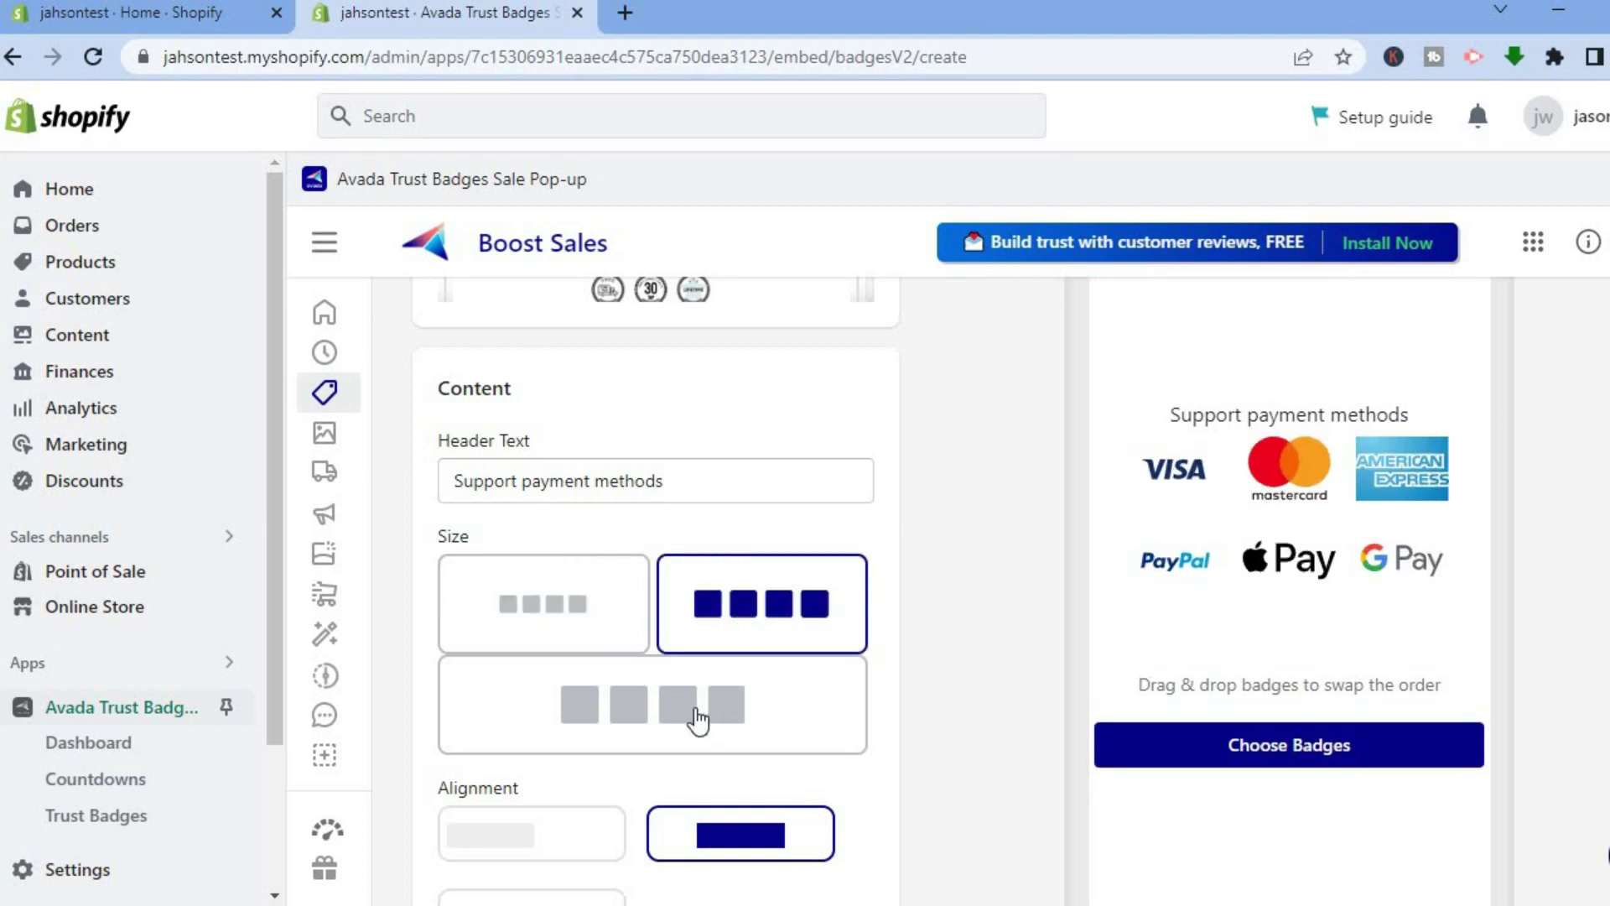
pyautogui.click(697, 717)
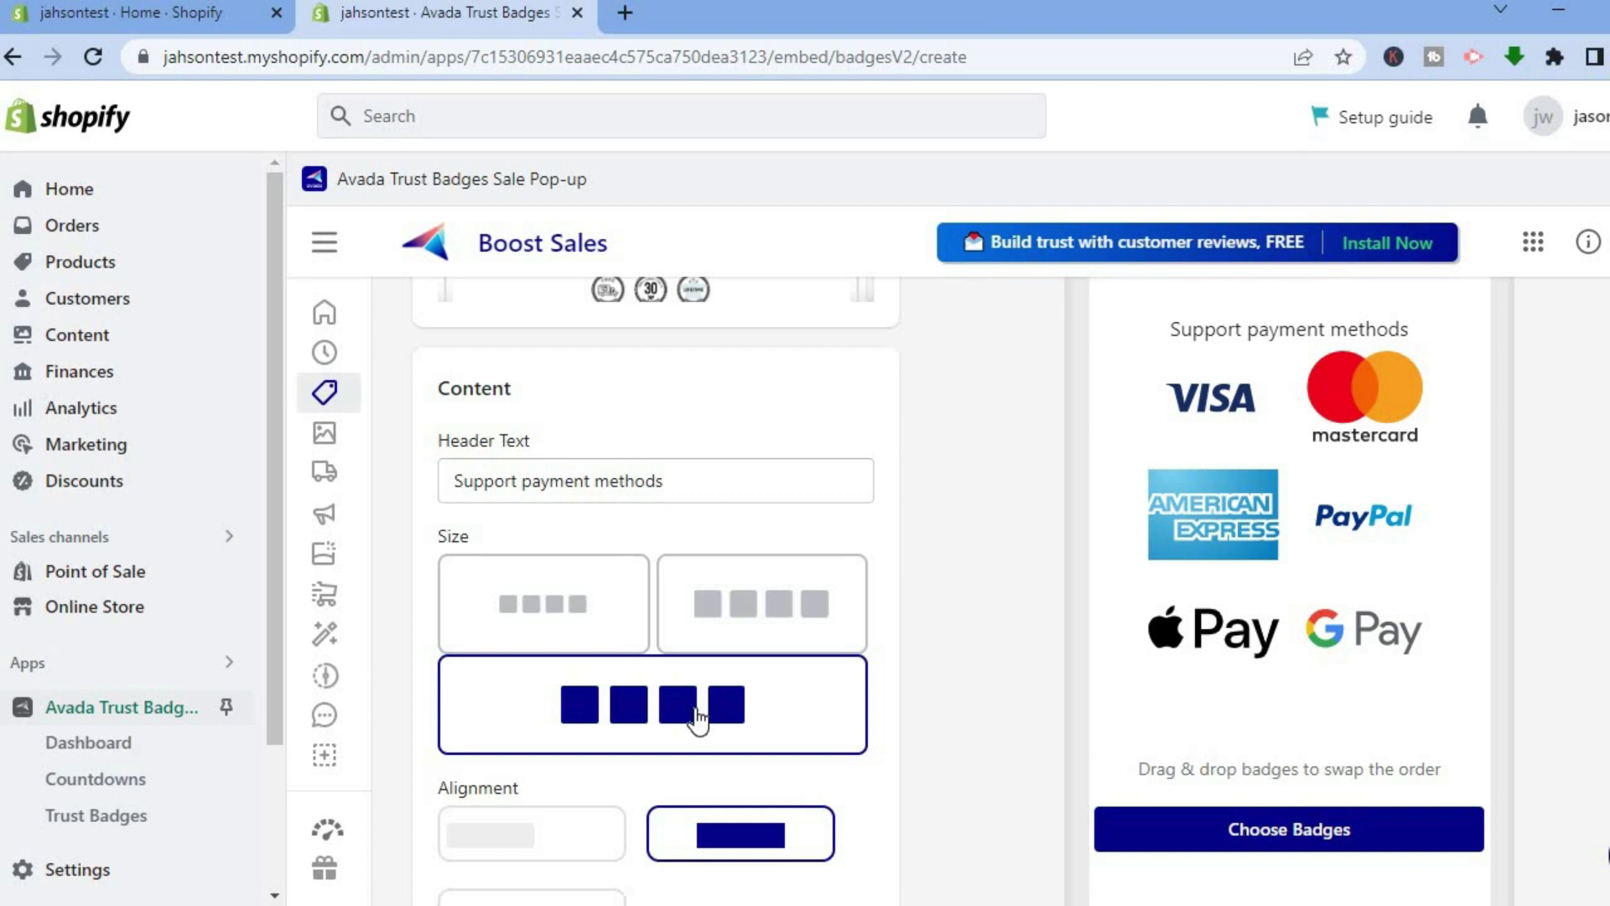
# Try left and right alignment, then return the badges to centre.
pyautogui.click(703, 485)
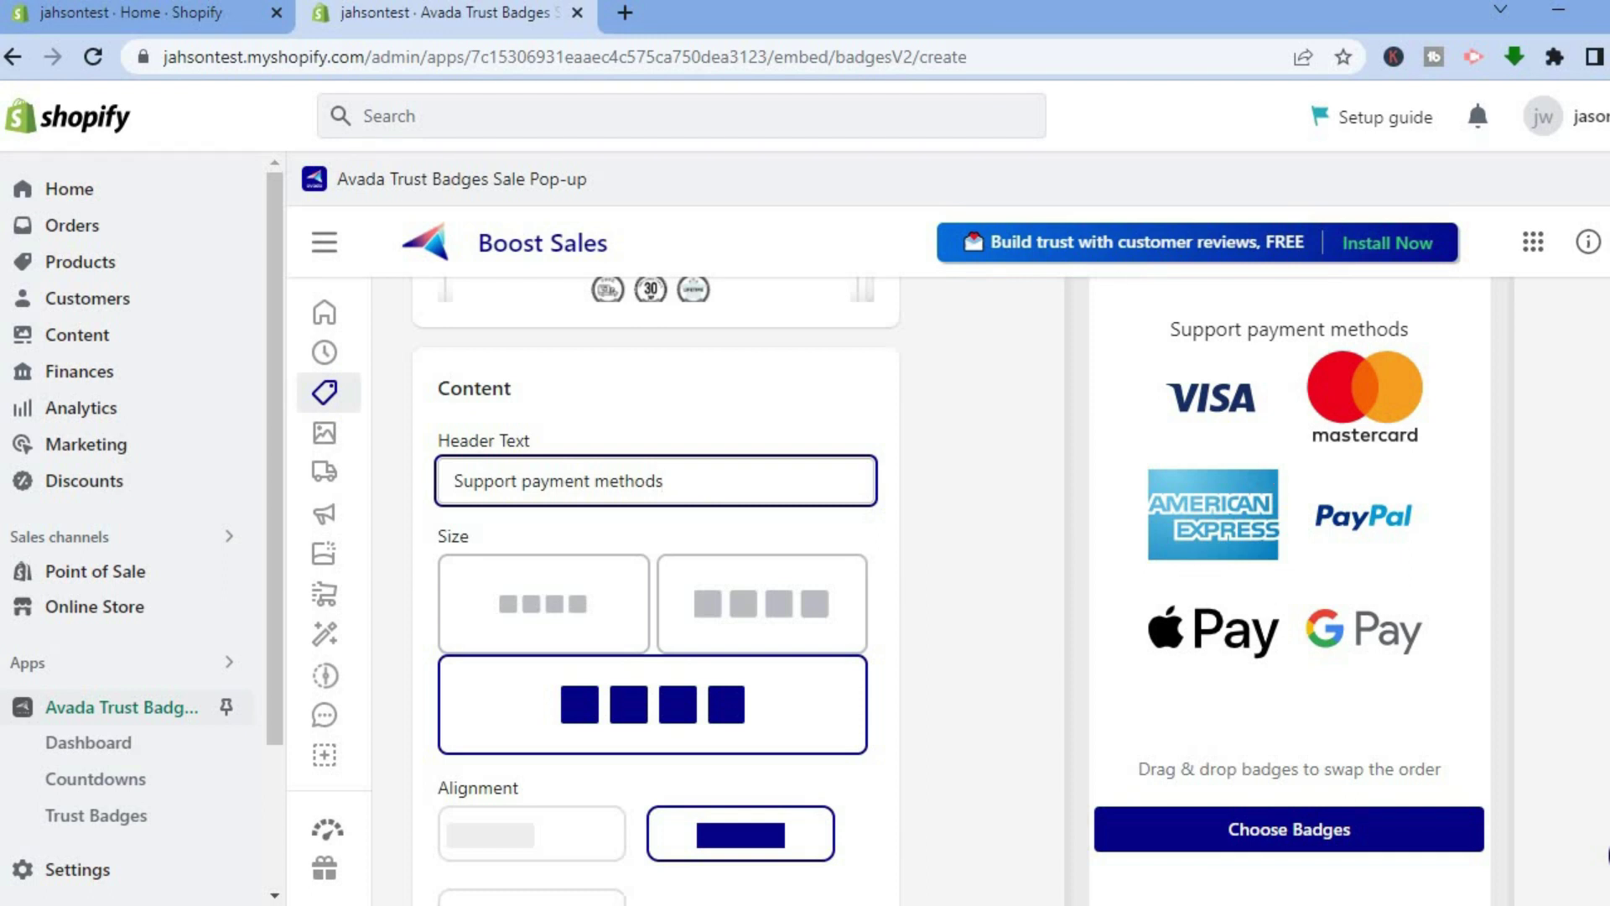
pyautogui.scroll(-4, 942, 820)
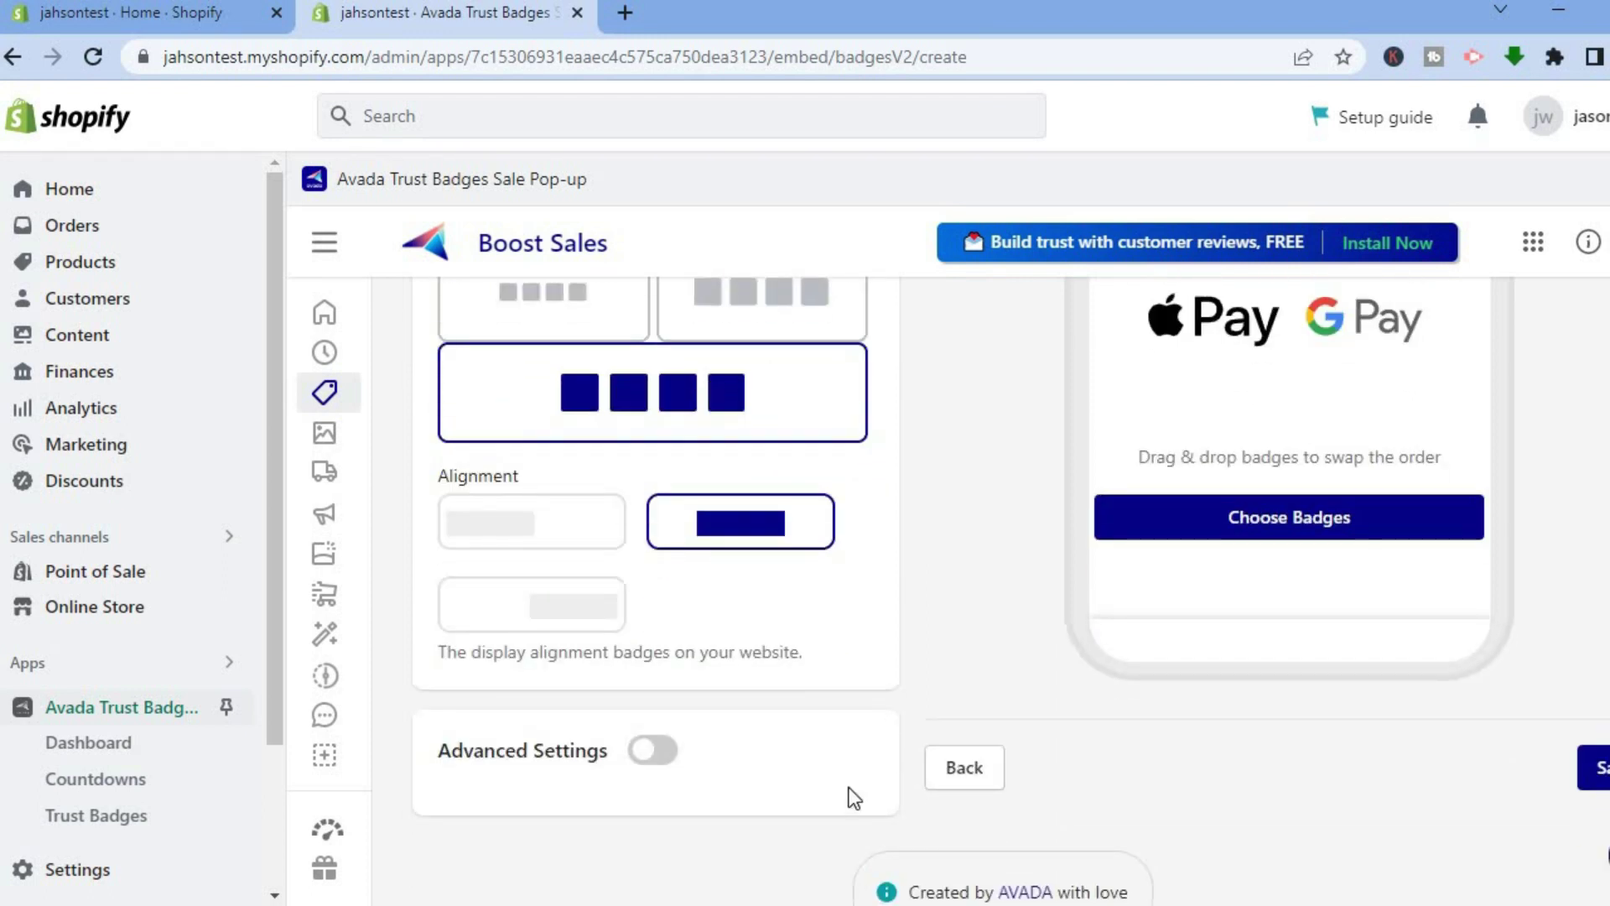
pyautogui.click(498, 526)
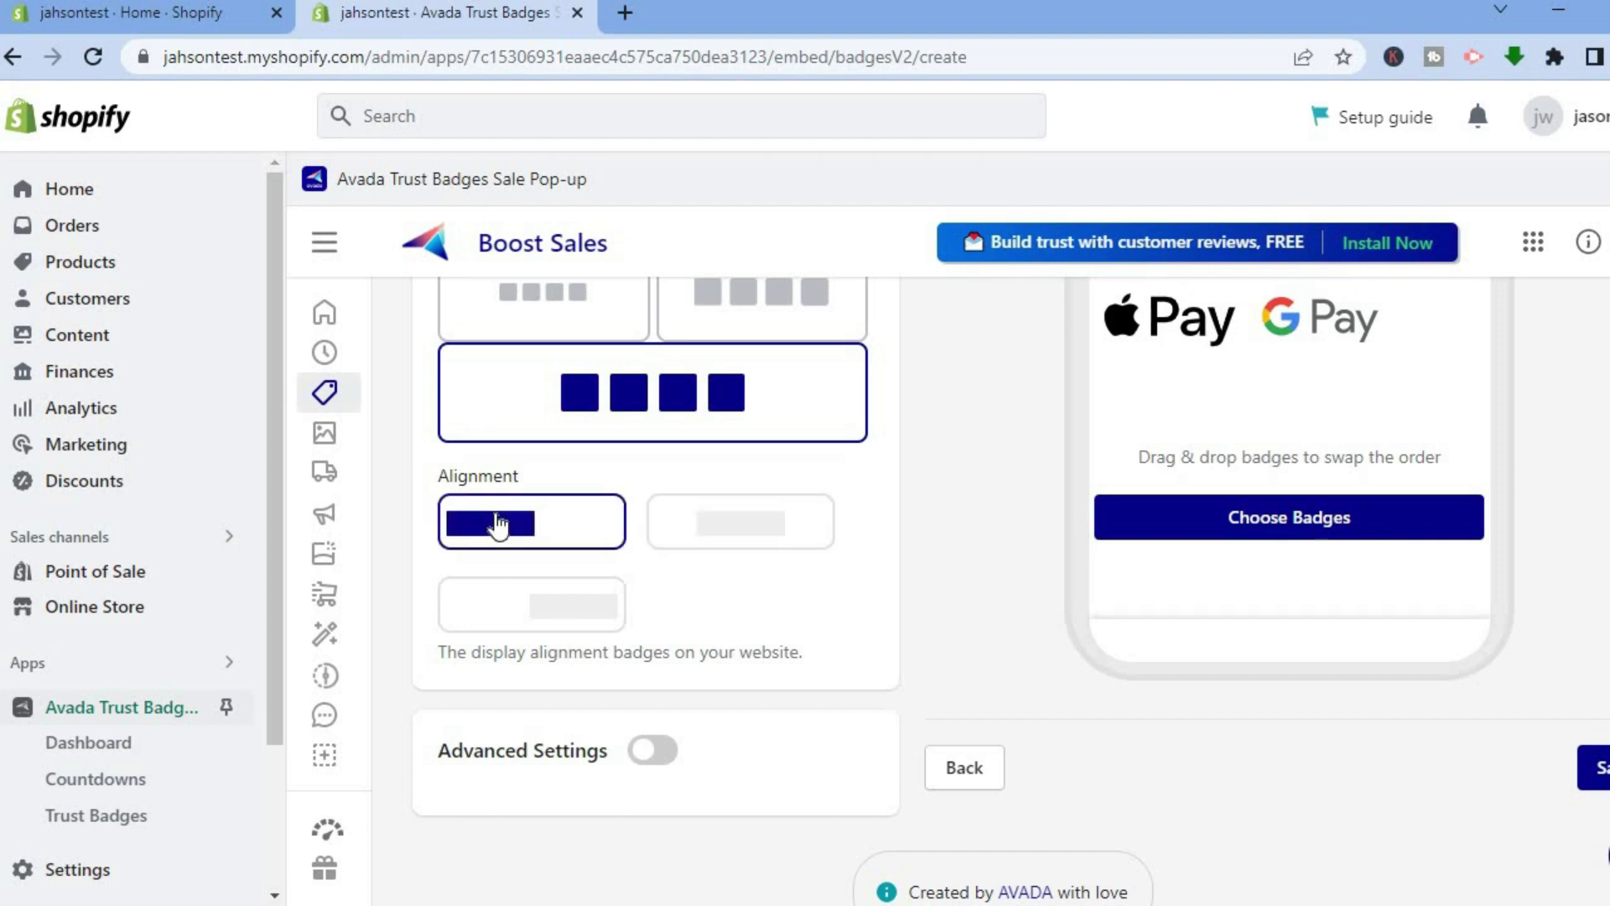
pyautogui.click(556, 622)
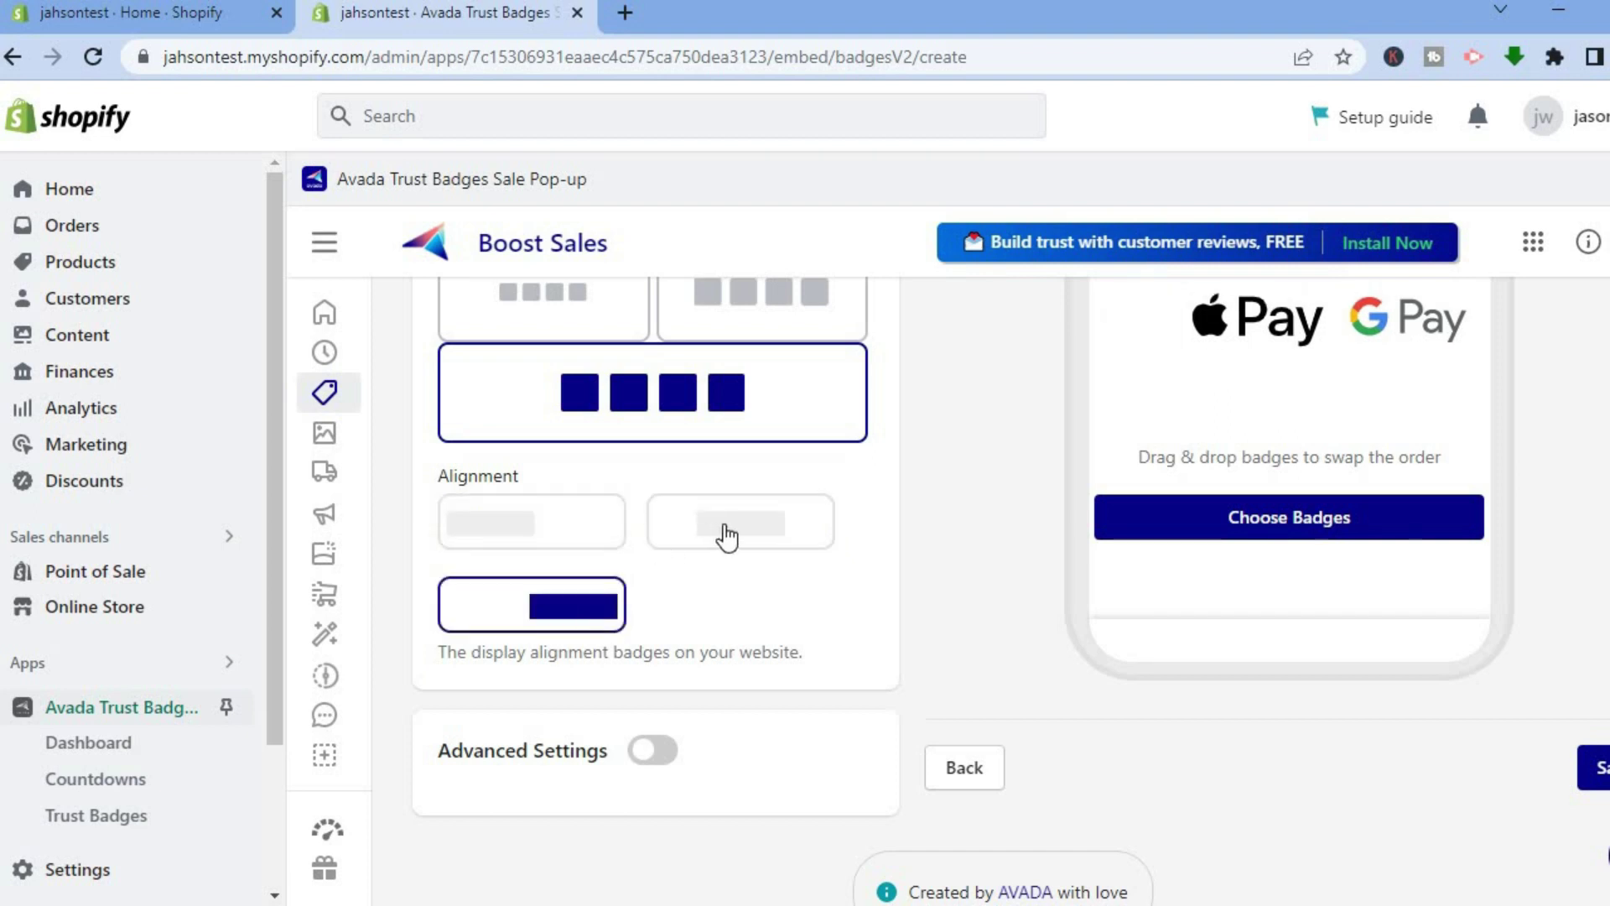
pyautogui.click(724, 535)
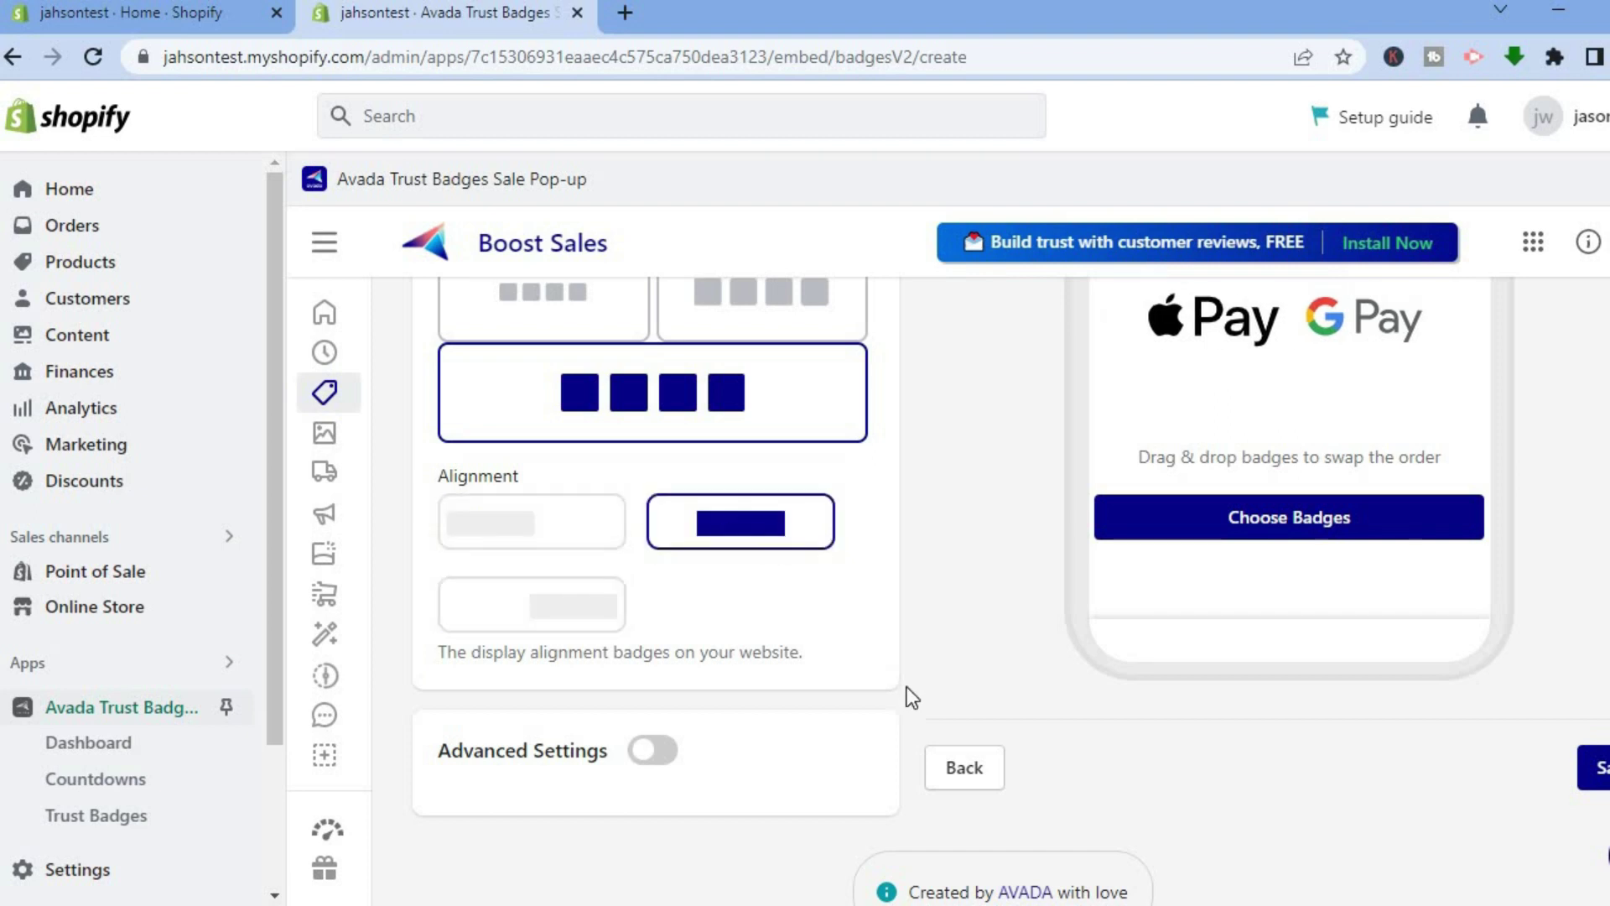
pyautogui.scroll(-1, 1254, 734)
pyautogui.scroll(-1, 889, 745)
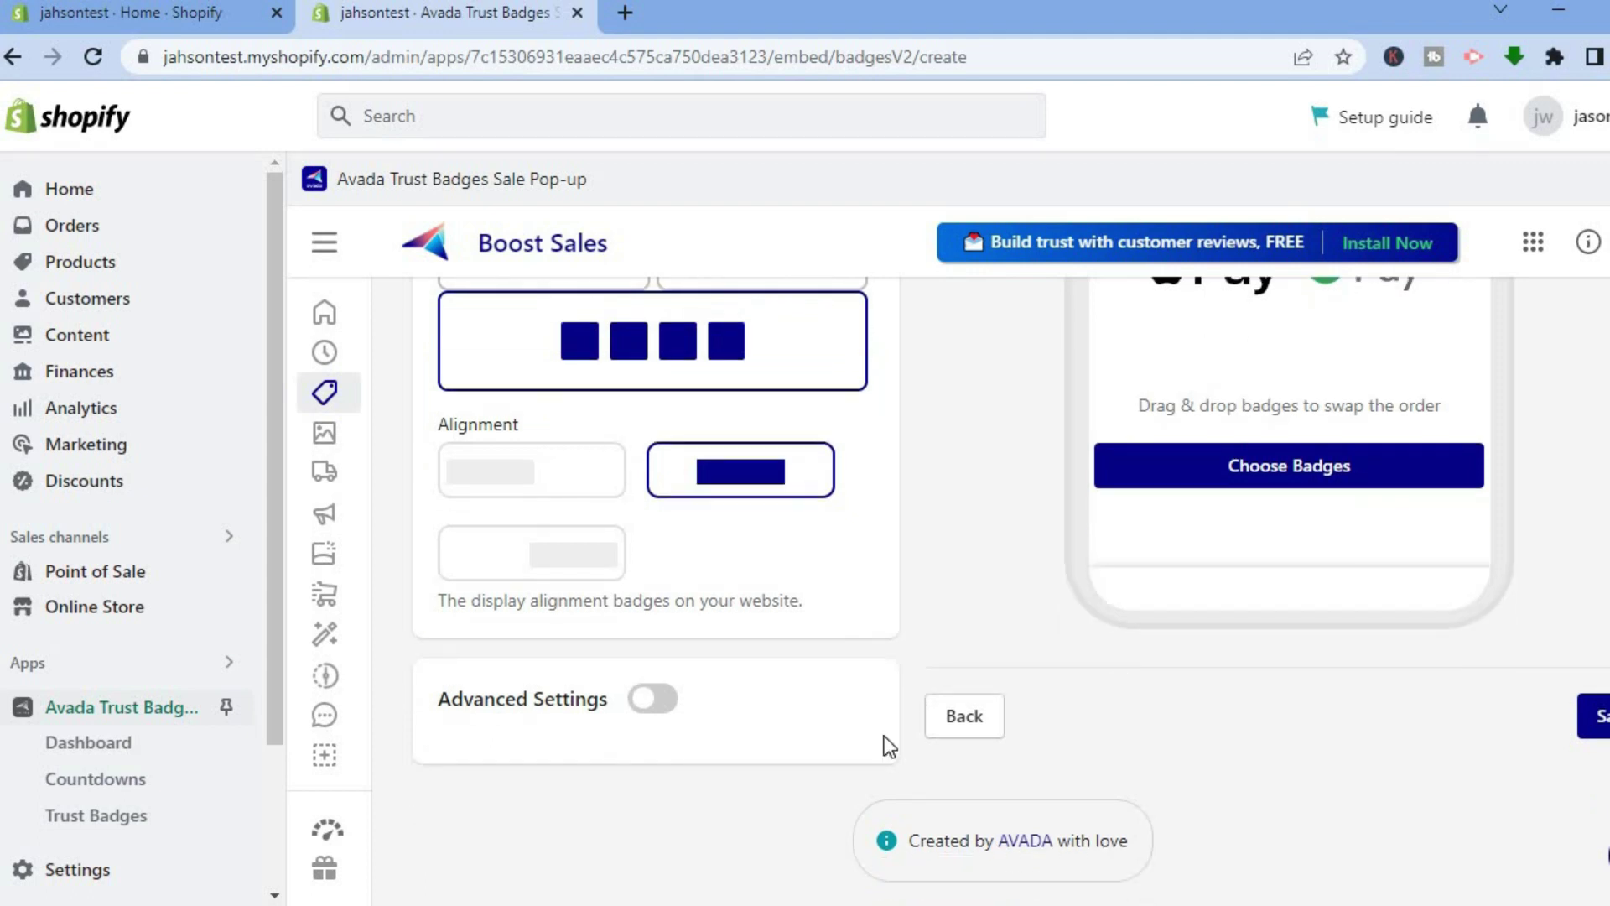
# Turn on Advanced Settings and raise the header text size to 18 px.
pyautogui.click(651, 699)
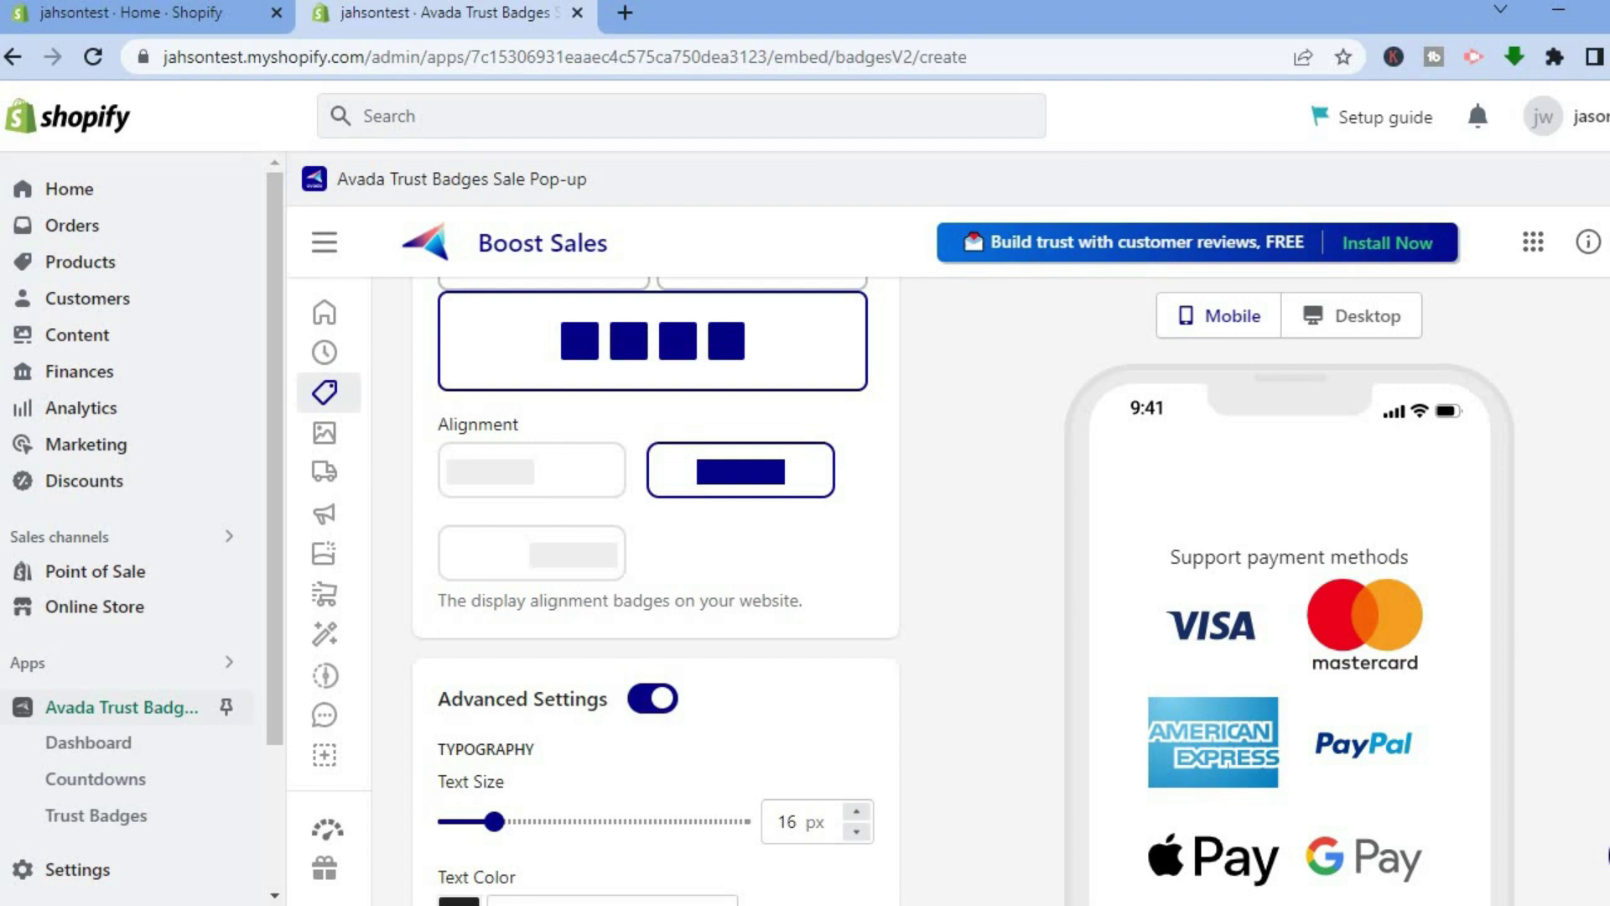
pyautogui.scroll(-2, 889, 587)
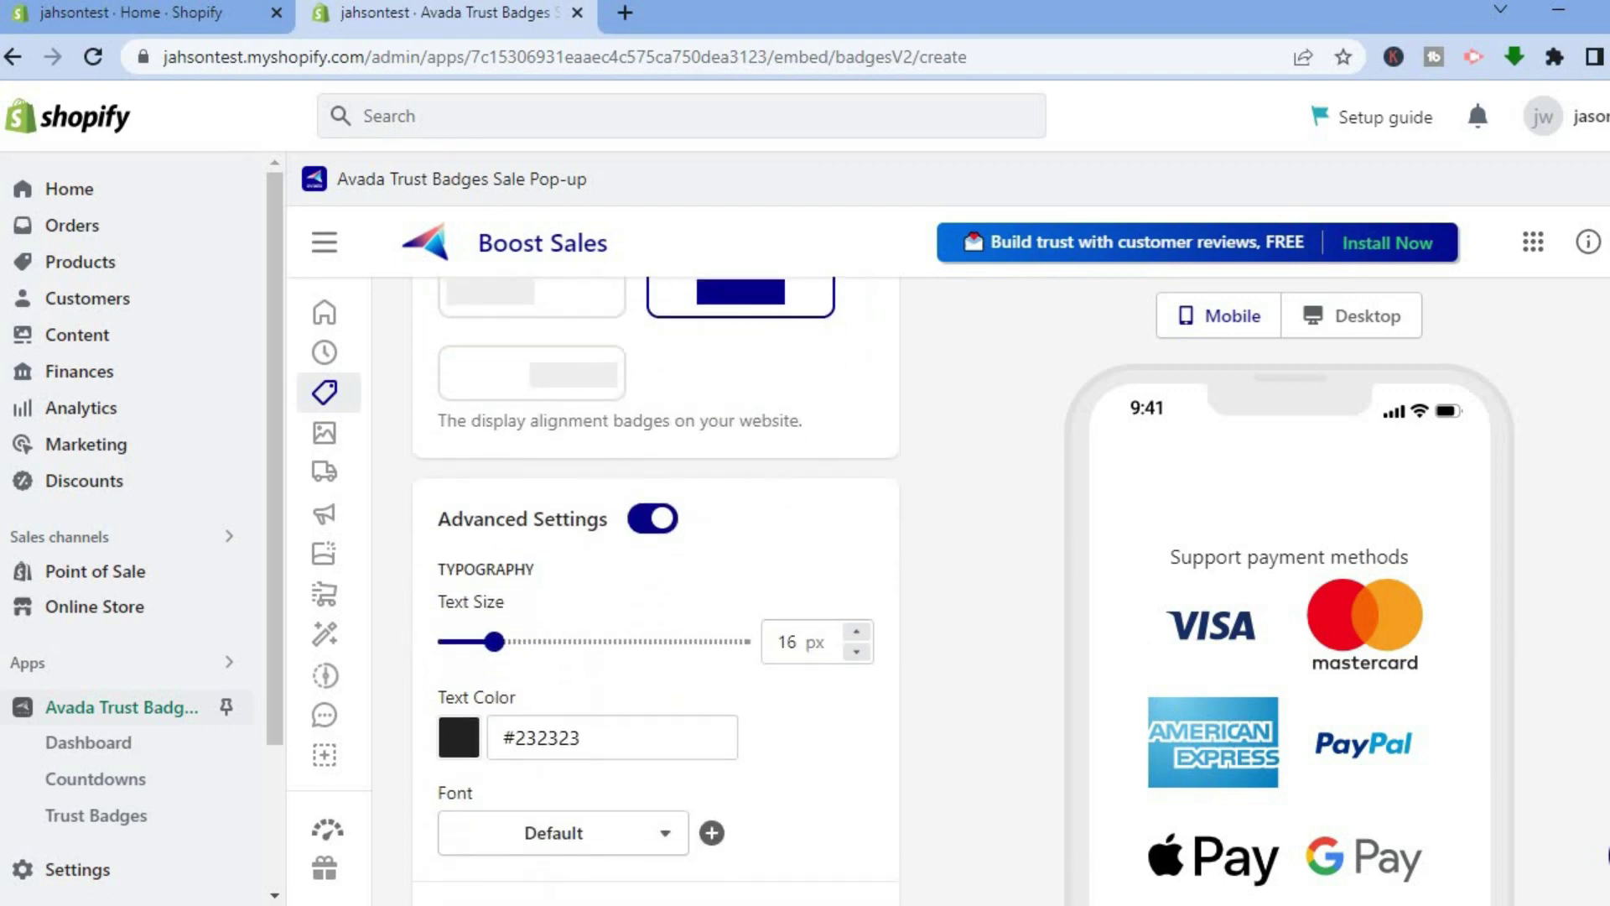
pyautogui.click(856, 635)
pyautogui.click(856, 635)
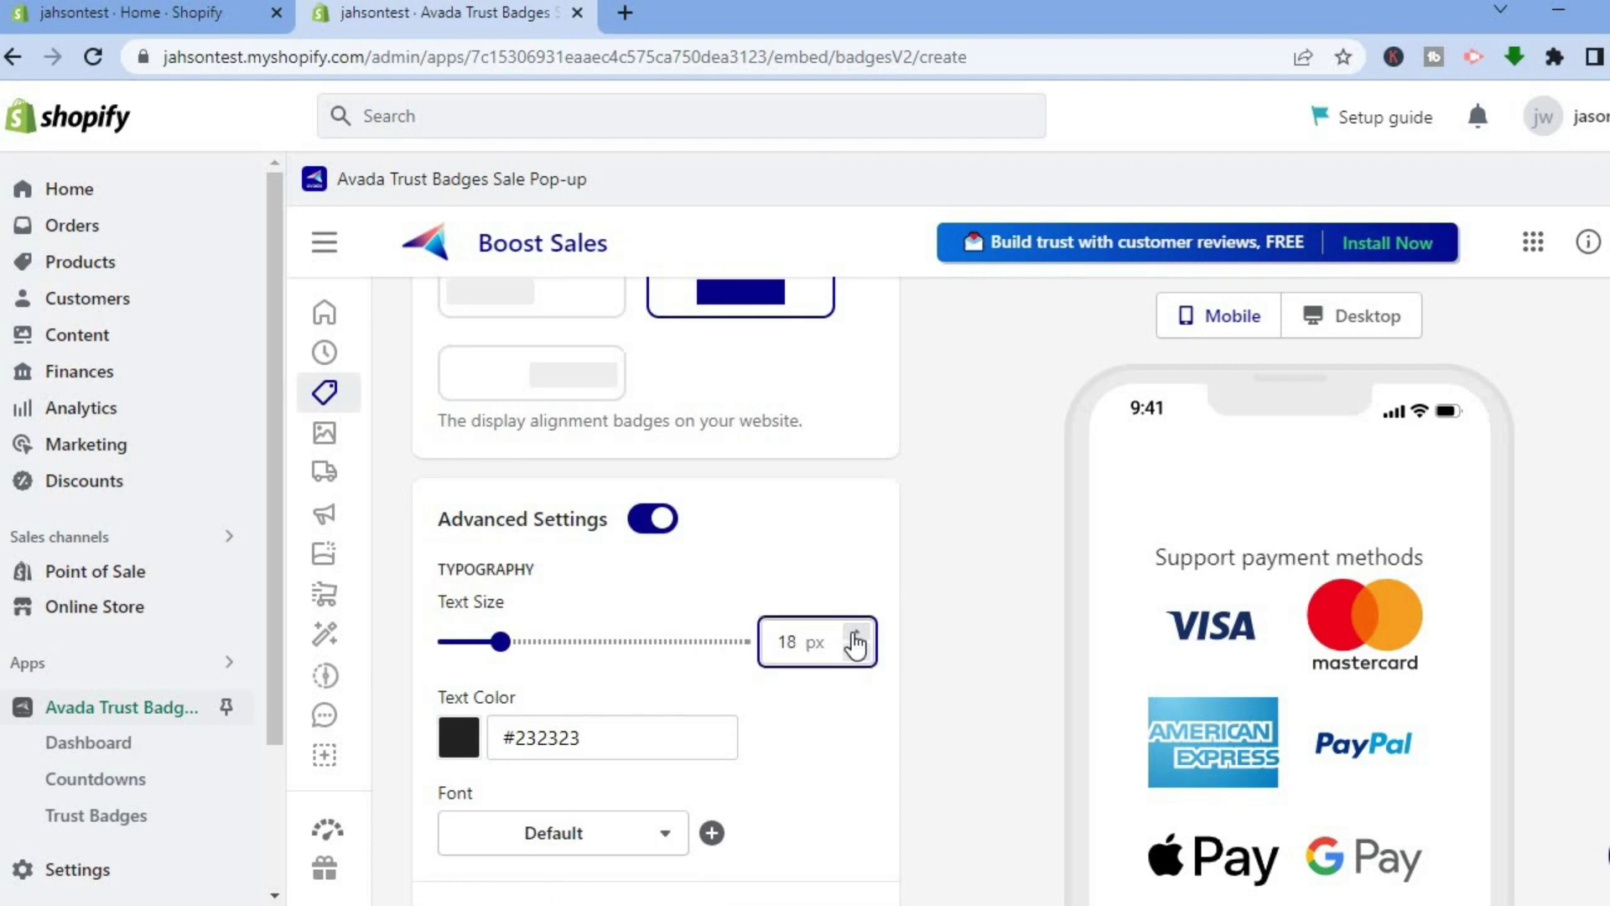
# Set the header font to Roboto, leaving the text colour unchanged.
pyautogui.click(460, 755)
pyautogui.click(461, 755)
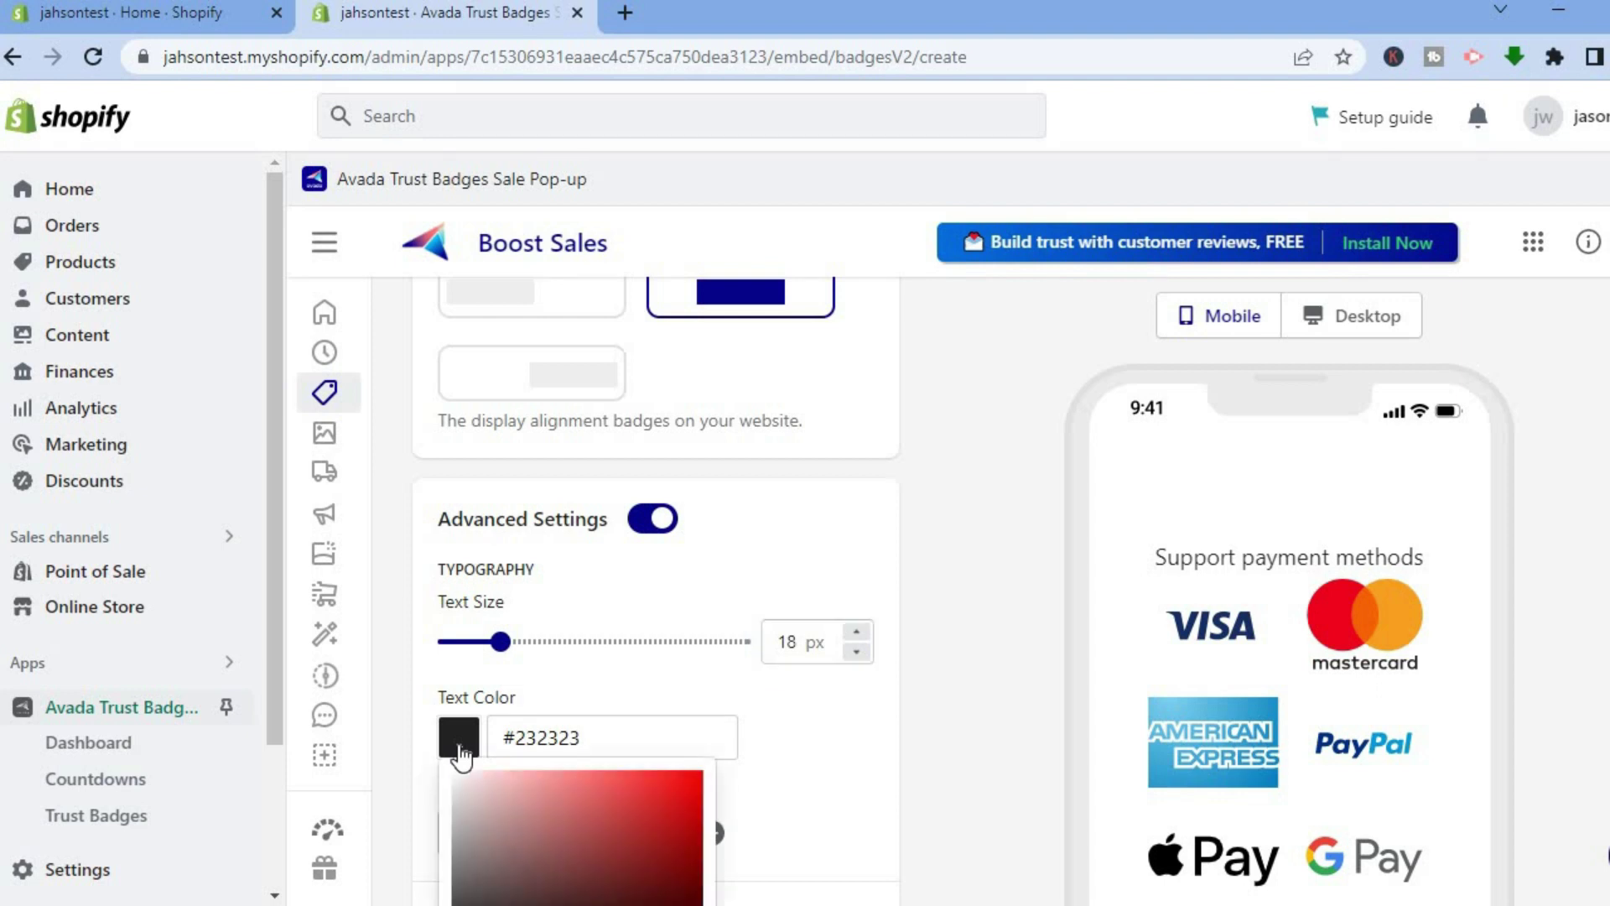
pyautogui.click(854, 693)
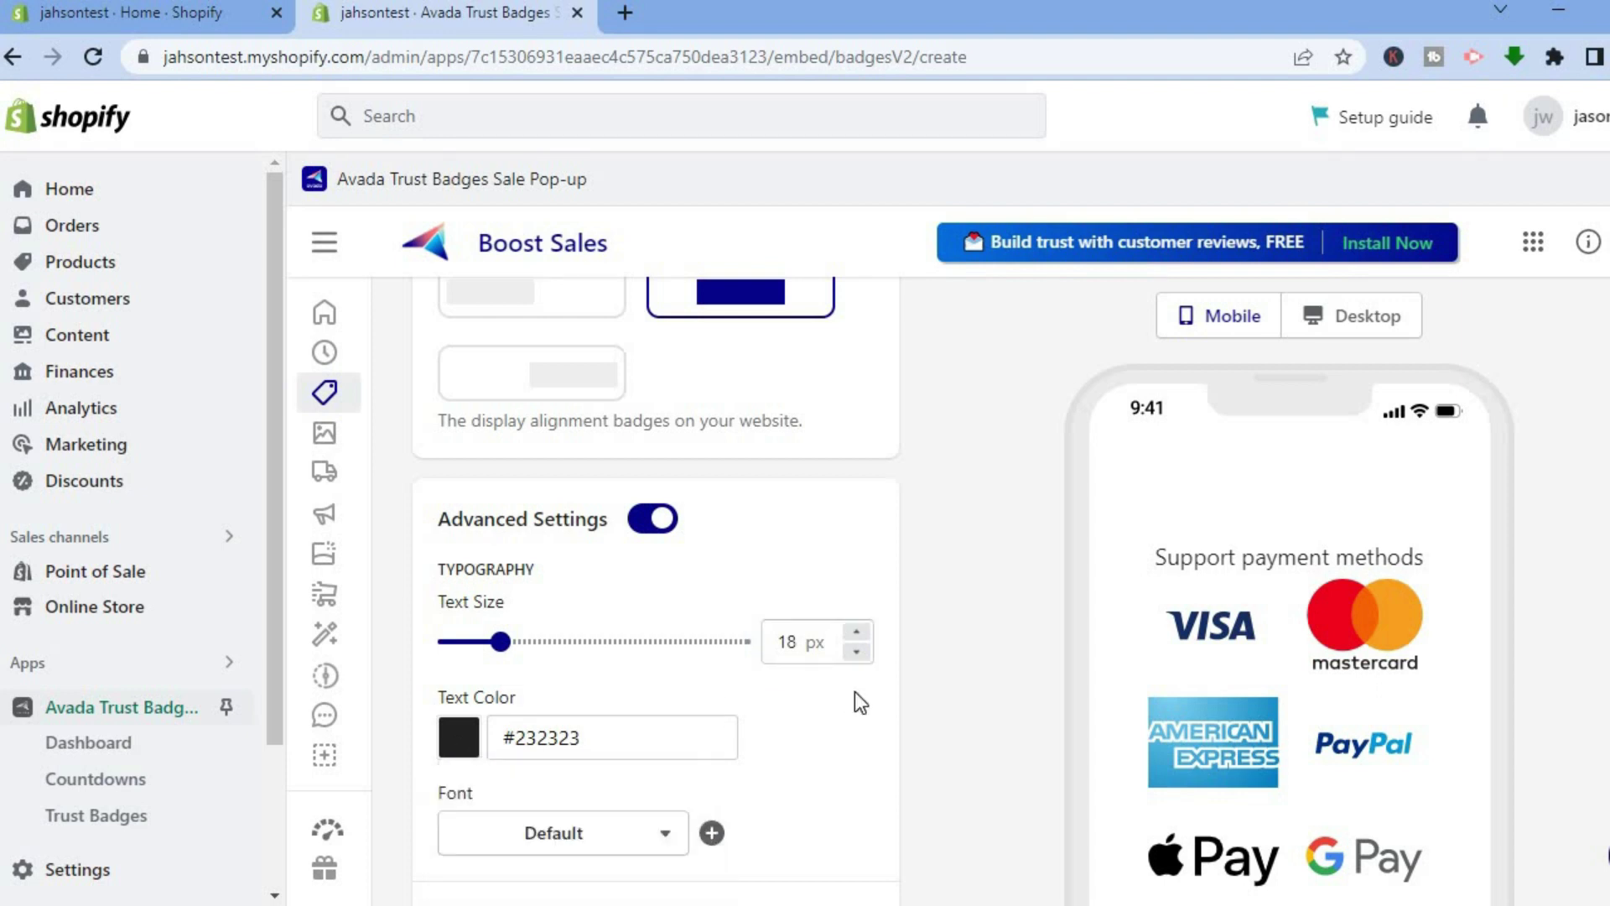
pyautogui.click(635, 853)
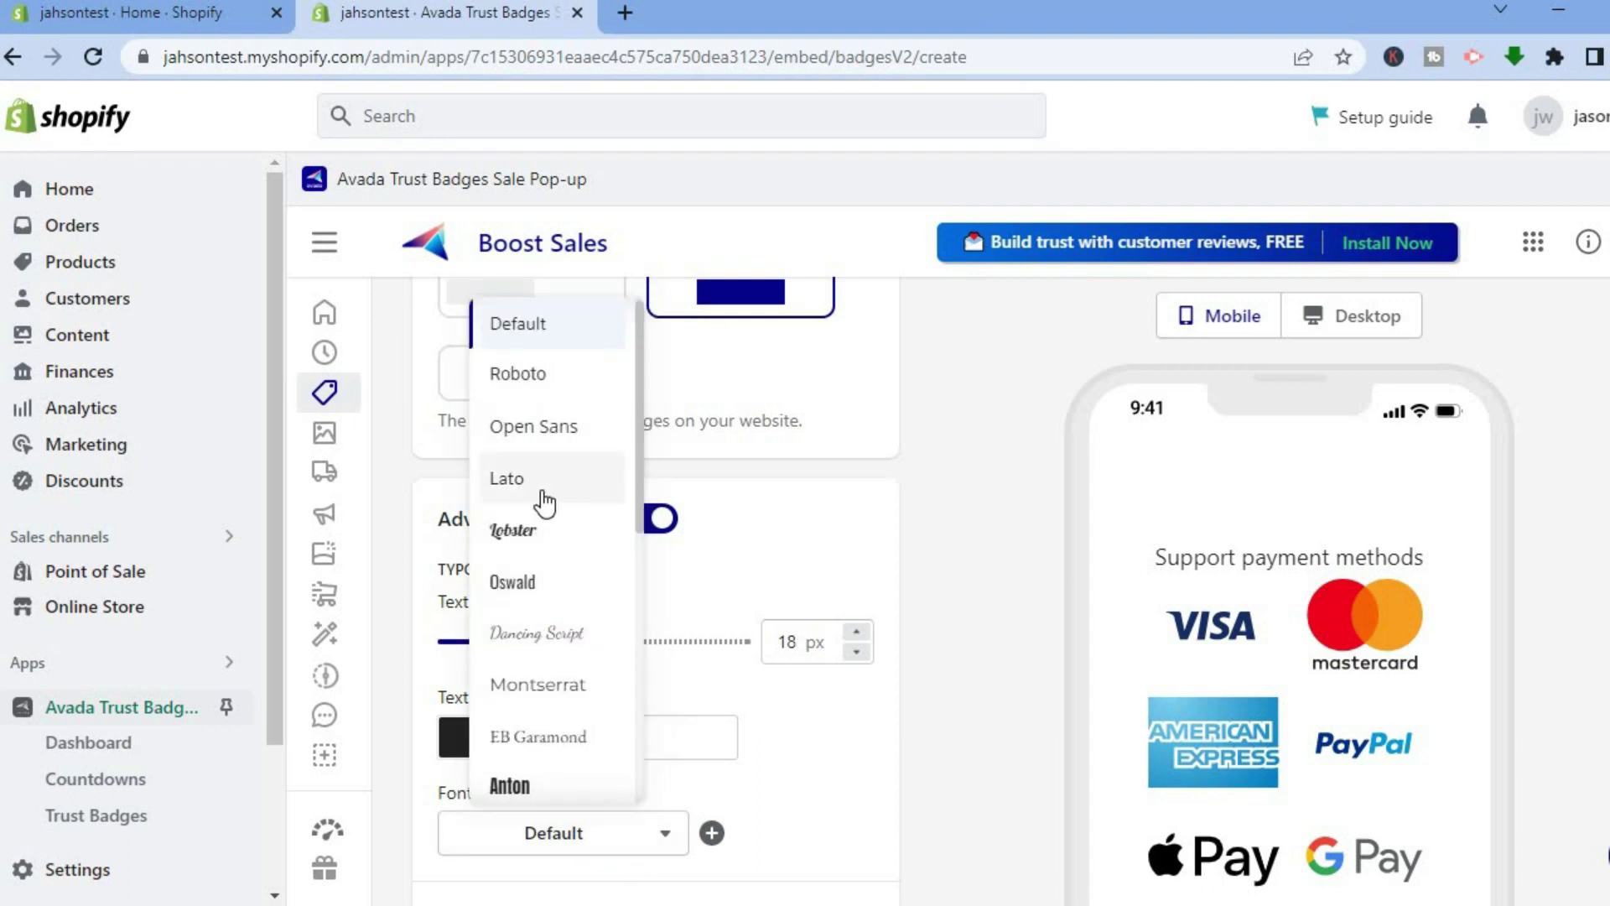
pyautogui.click(547, 384)
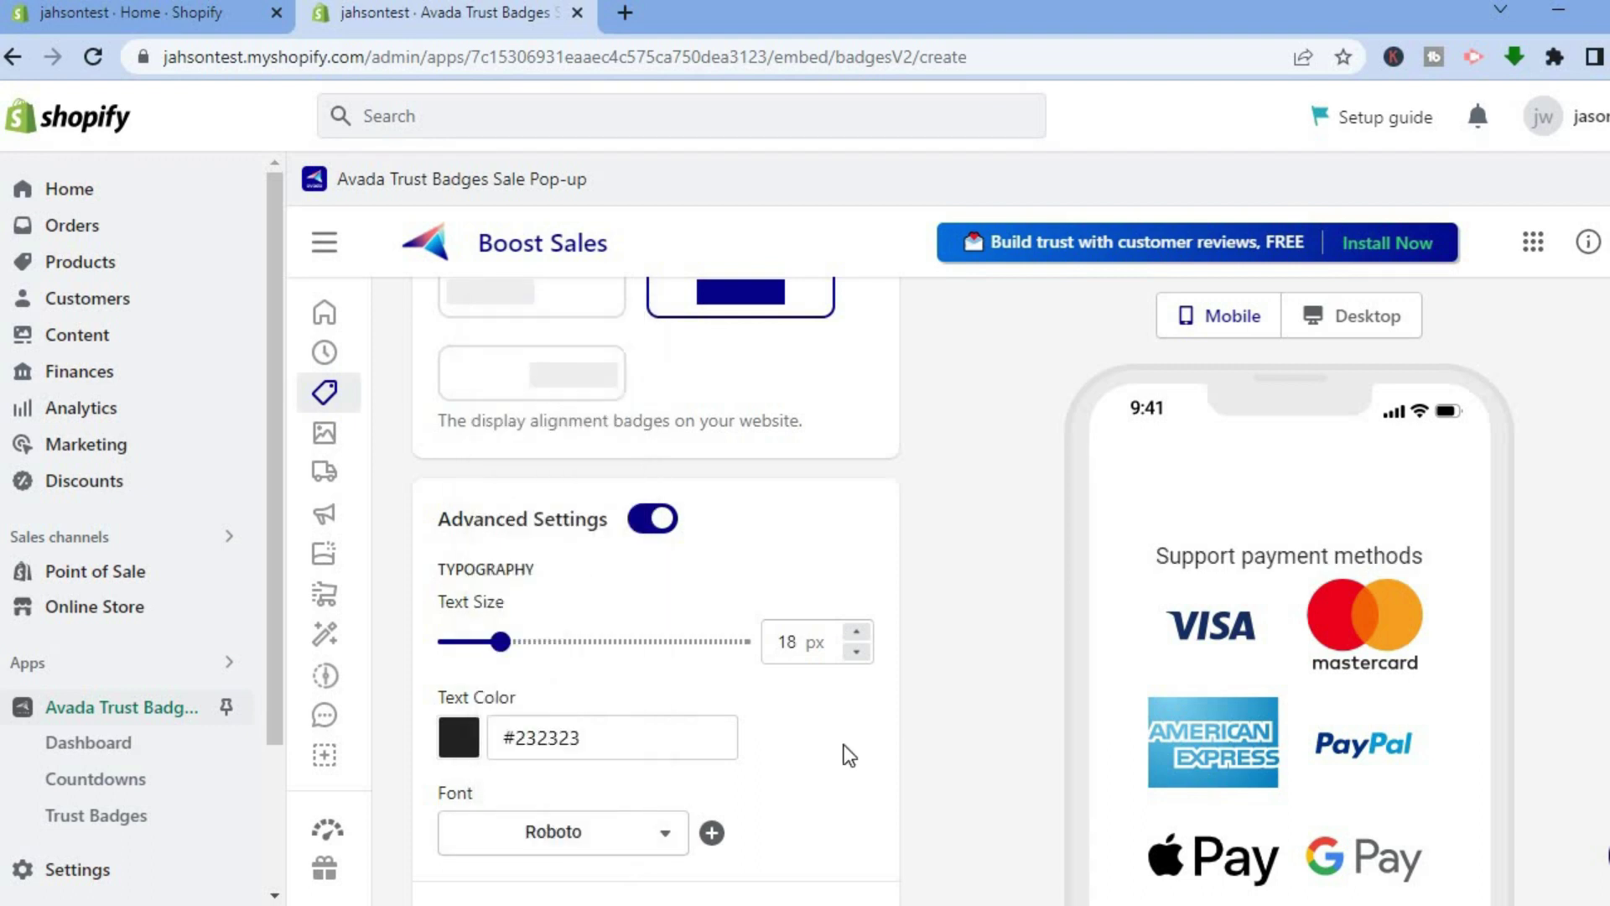
pyautogui.scroll(-5, 655, 579)
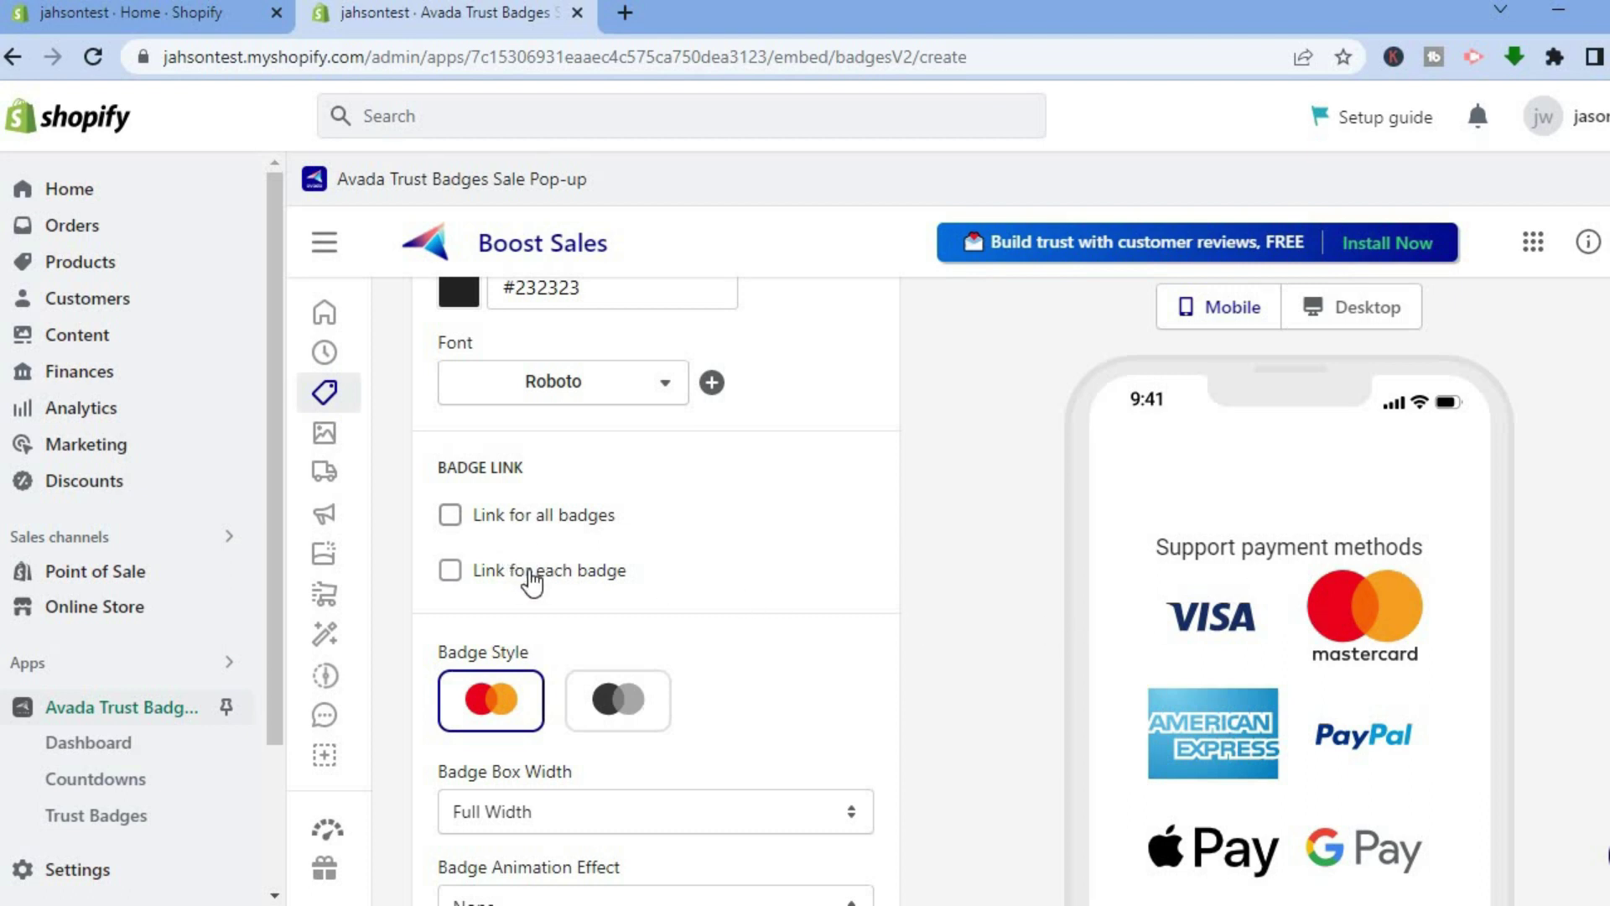
pyautogui.click(531, 575)
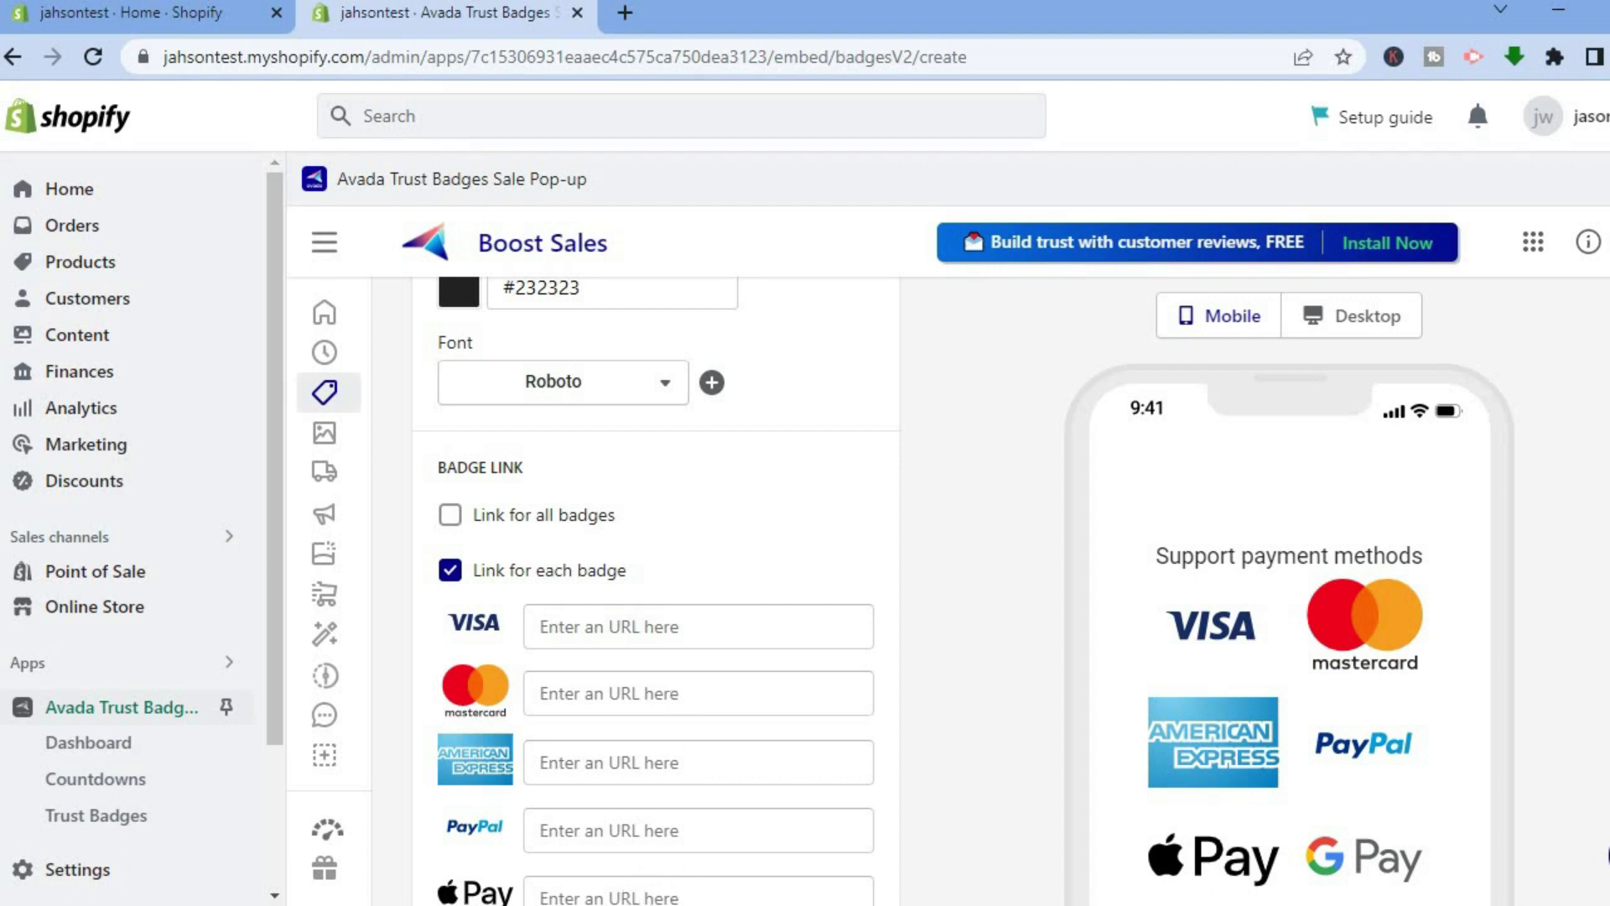
pyautogui.scroll(-4, 836, 619)
pyautogui.scroll(4, 836, 619)
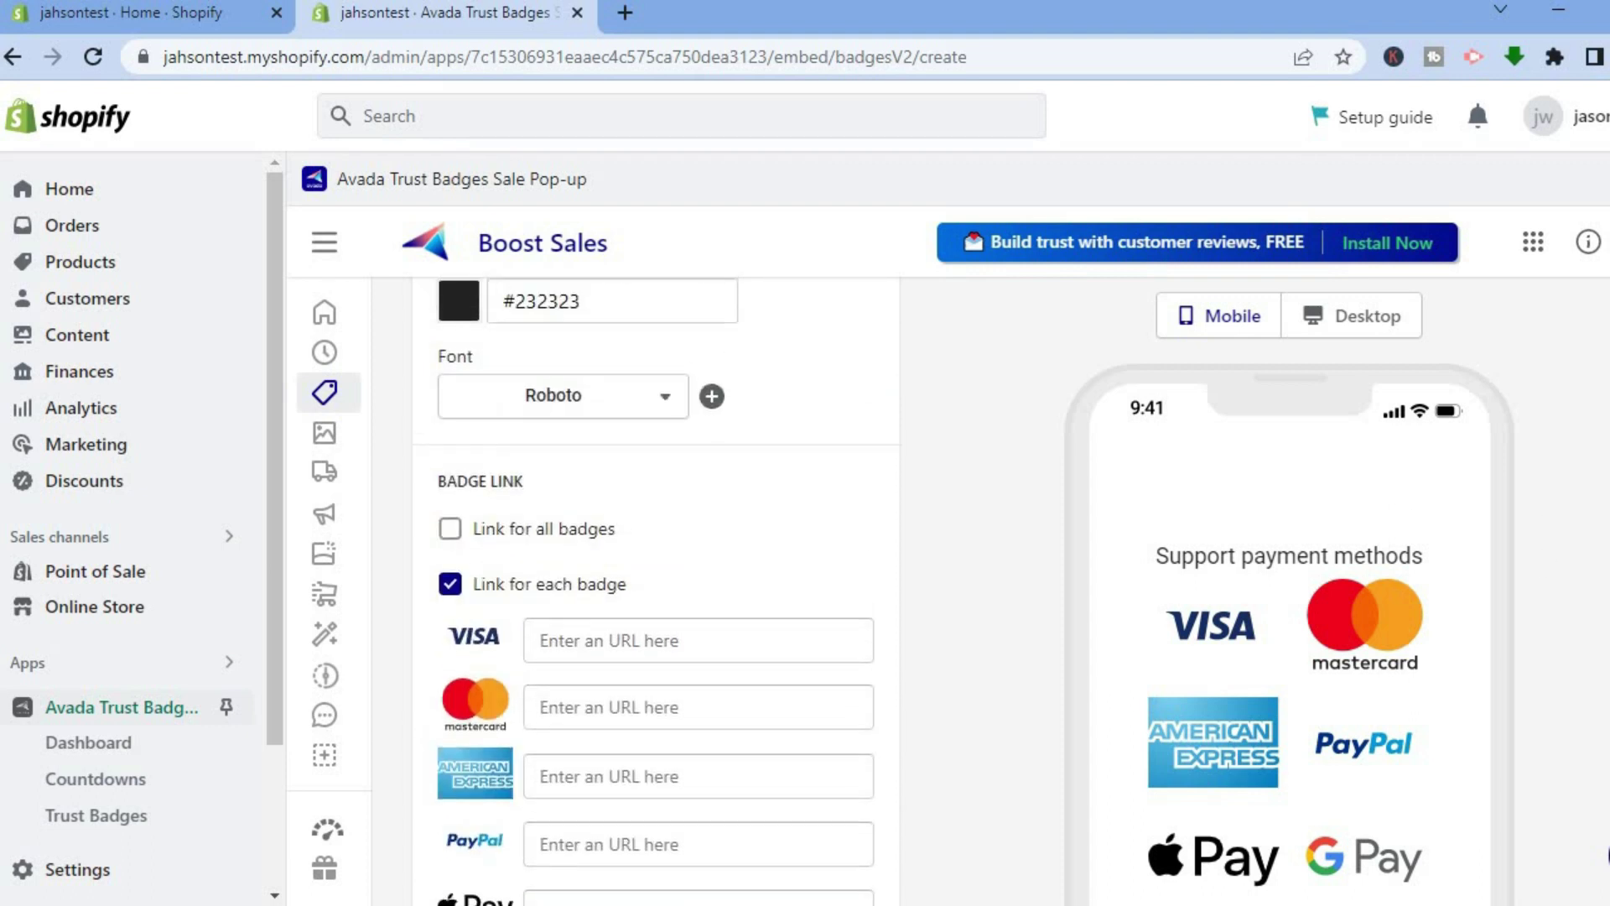
pyautogui.click(530, 536)
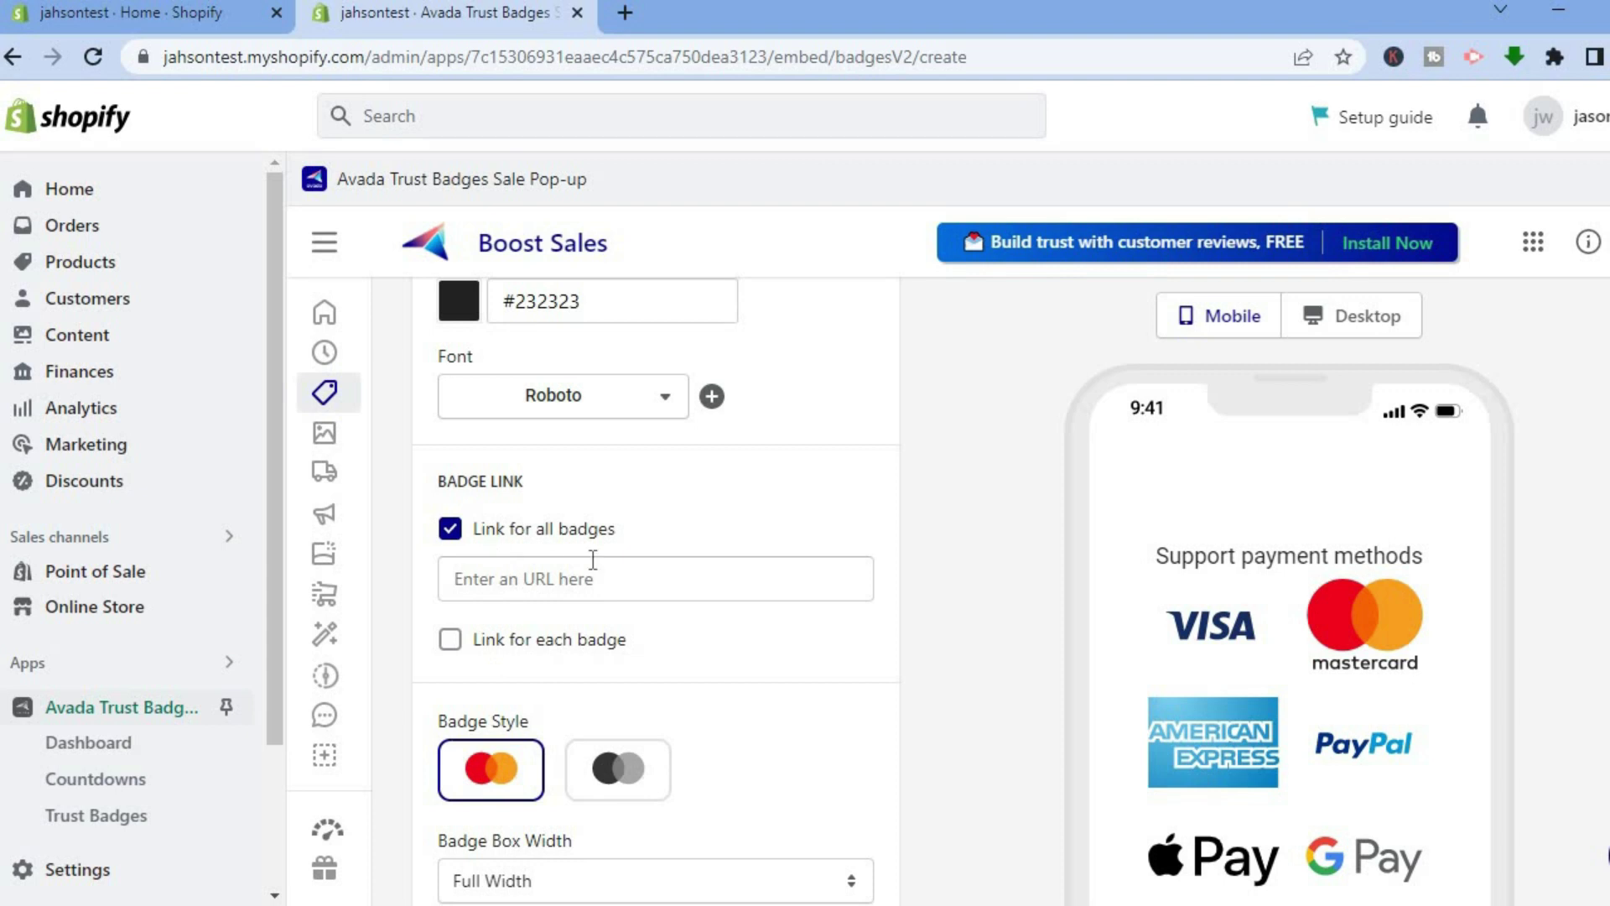
pyautogui.click(451, 529)
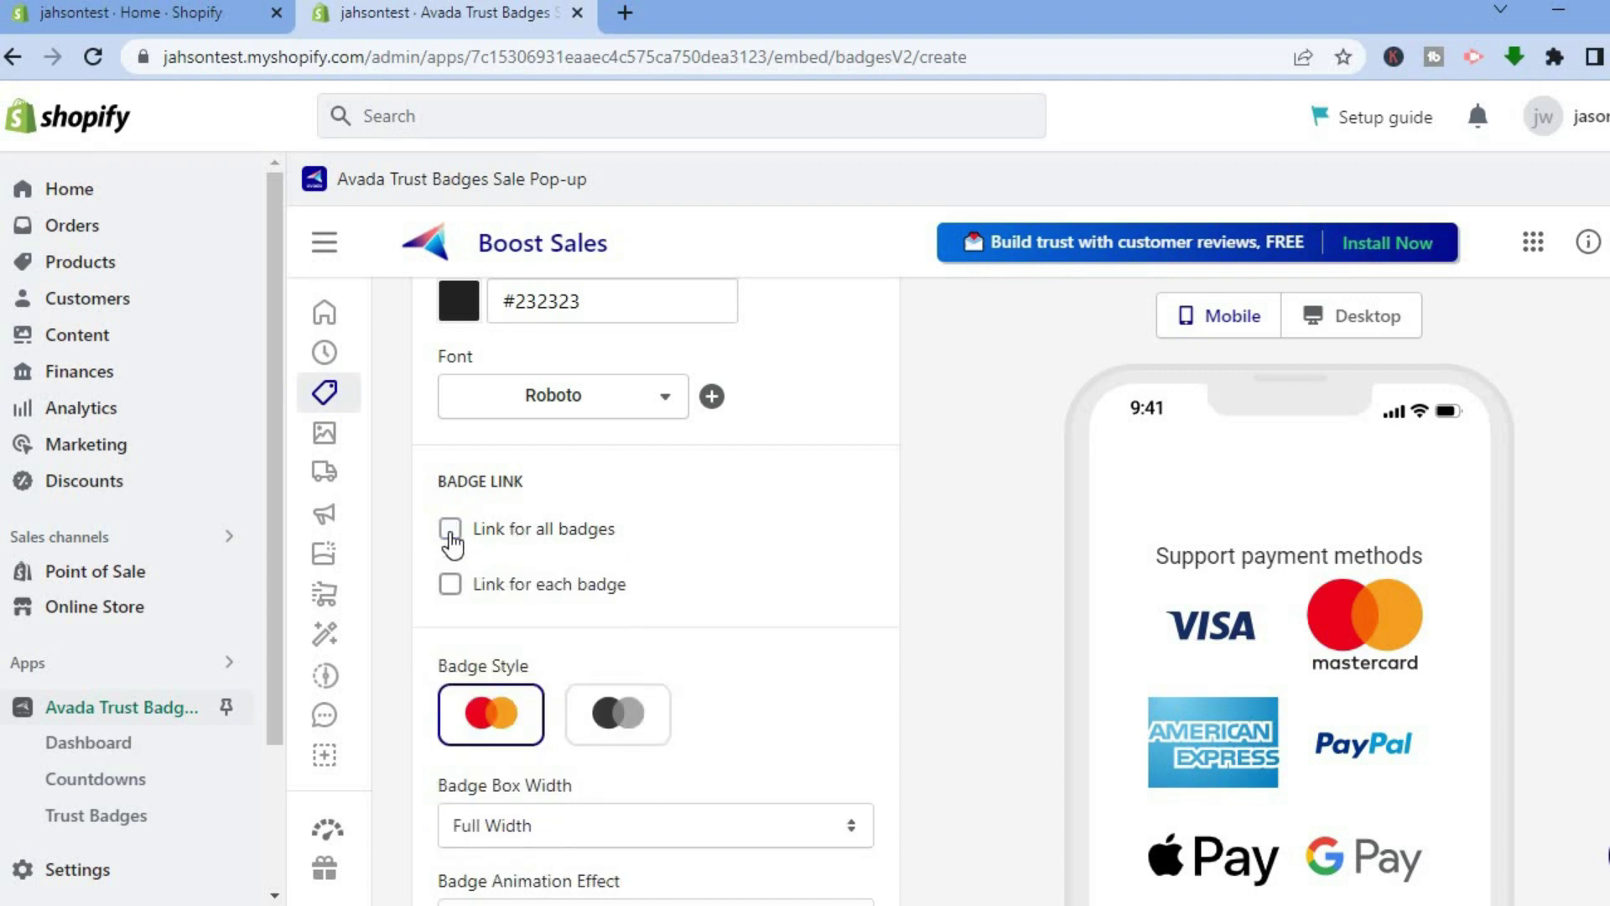
# Compare the greyscale badge style and keep the coloured badges.
pyautogui.click(631, 732)
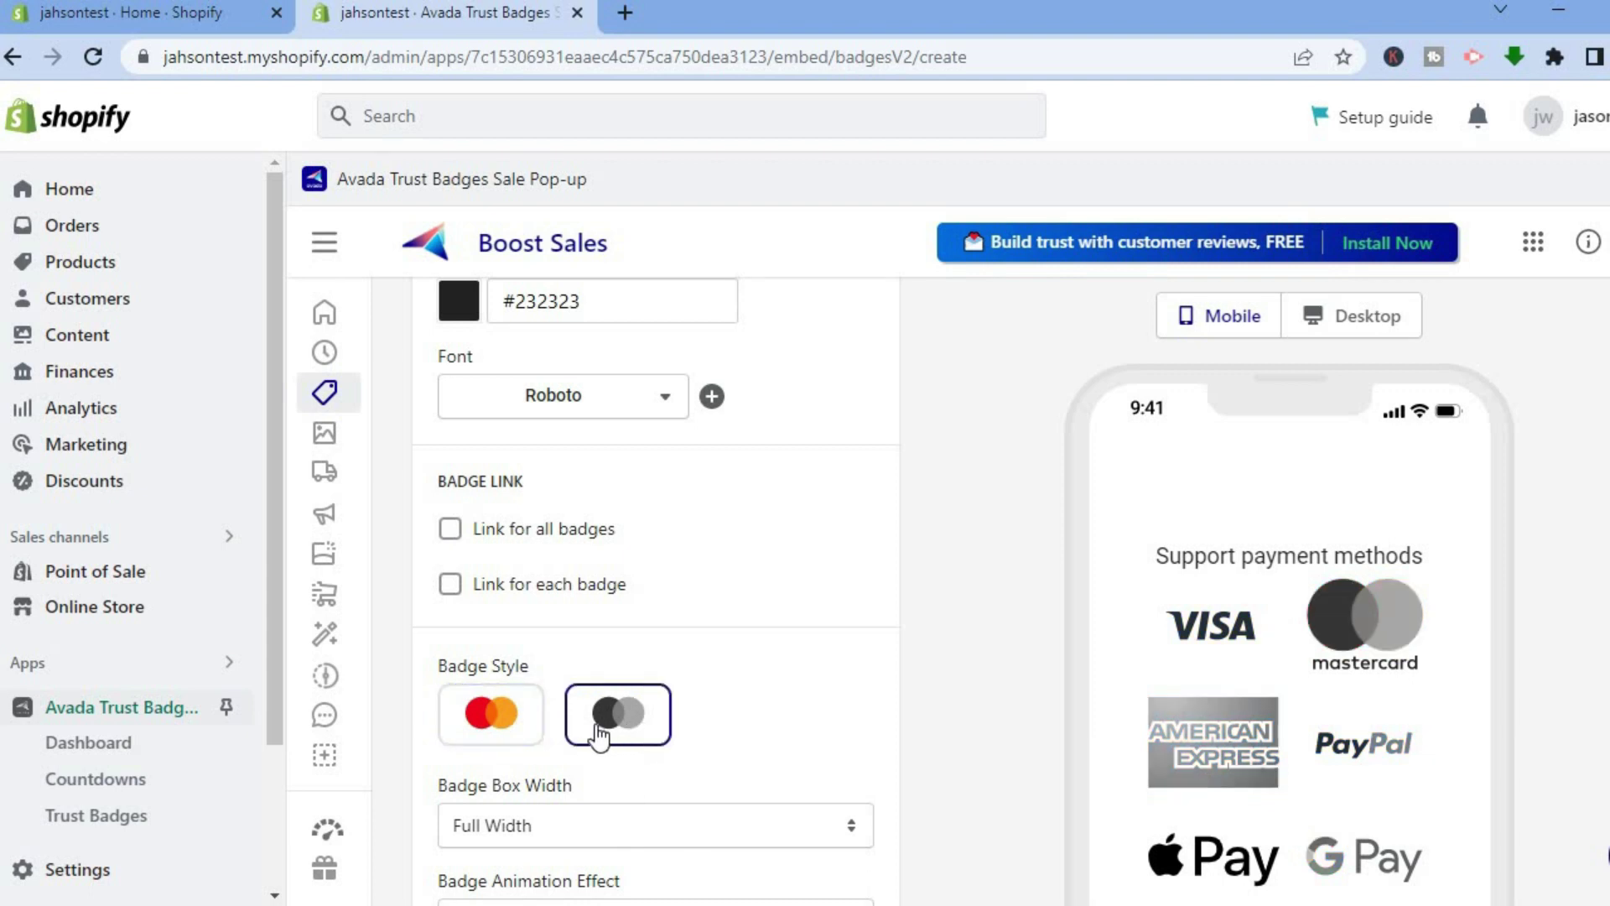
pyautogui.click(504, 744)
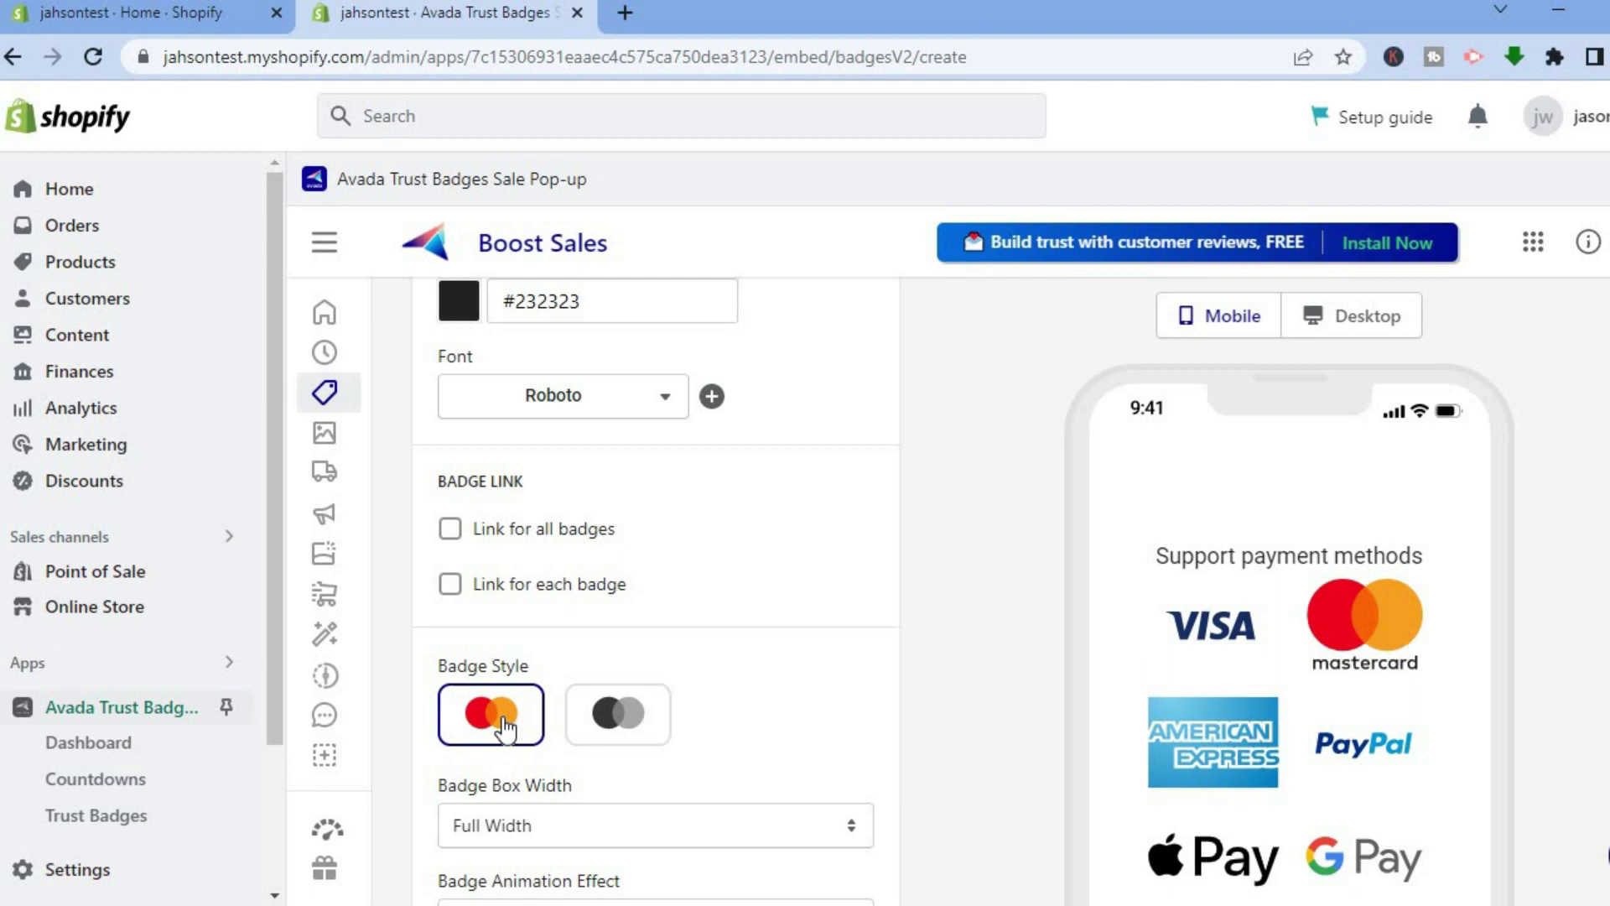
pyautogui.click(640, 713)
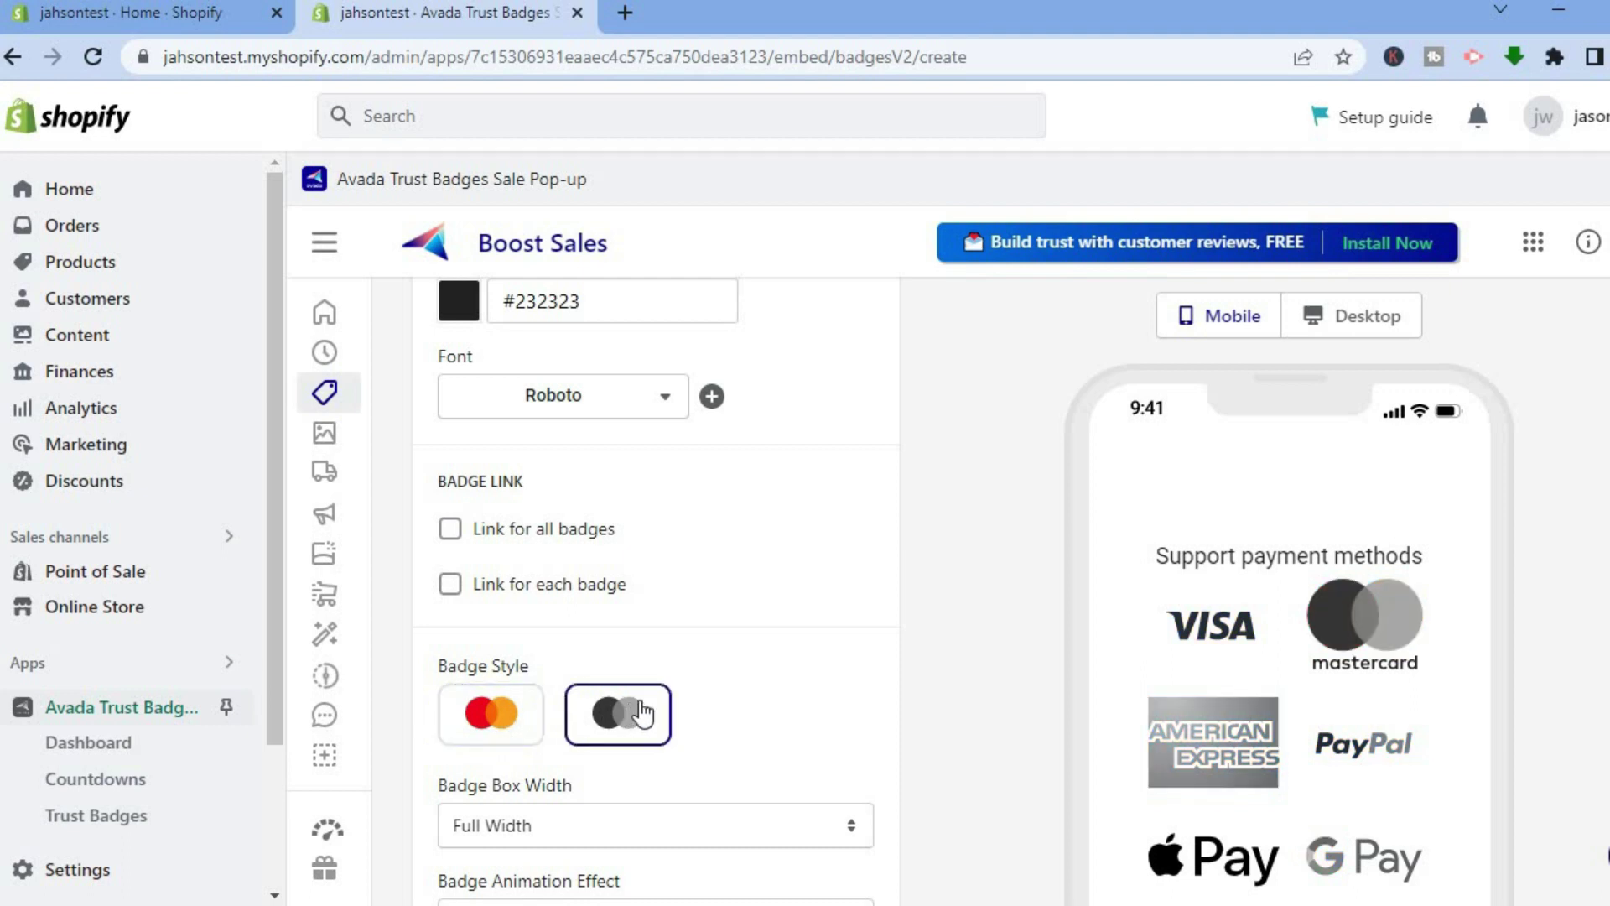
pyautogui.click(499, 732)
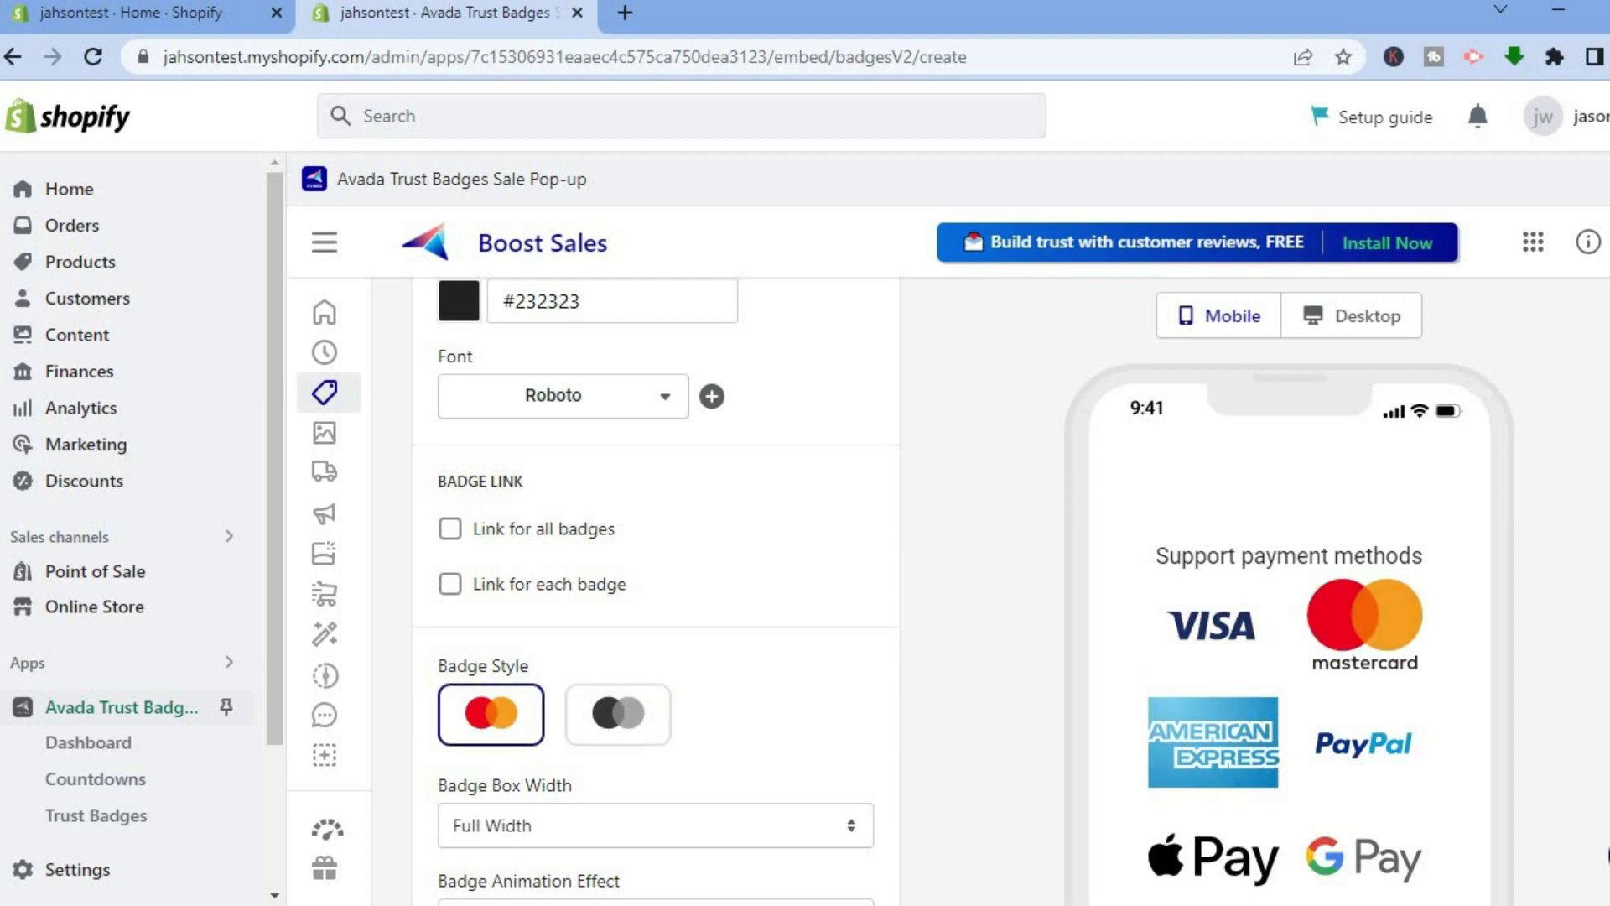
pyautogui.scroll(-5, 656, 587)
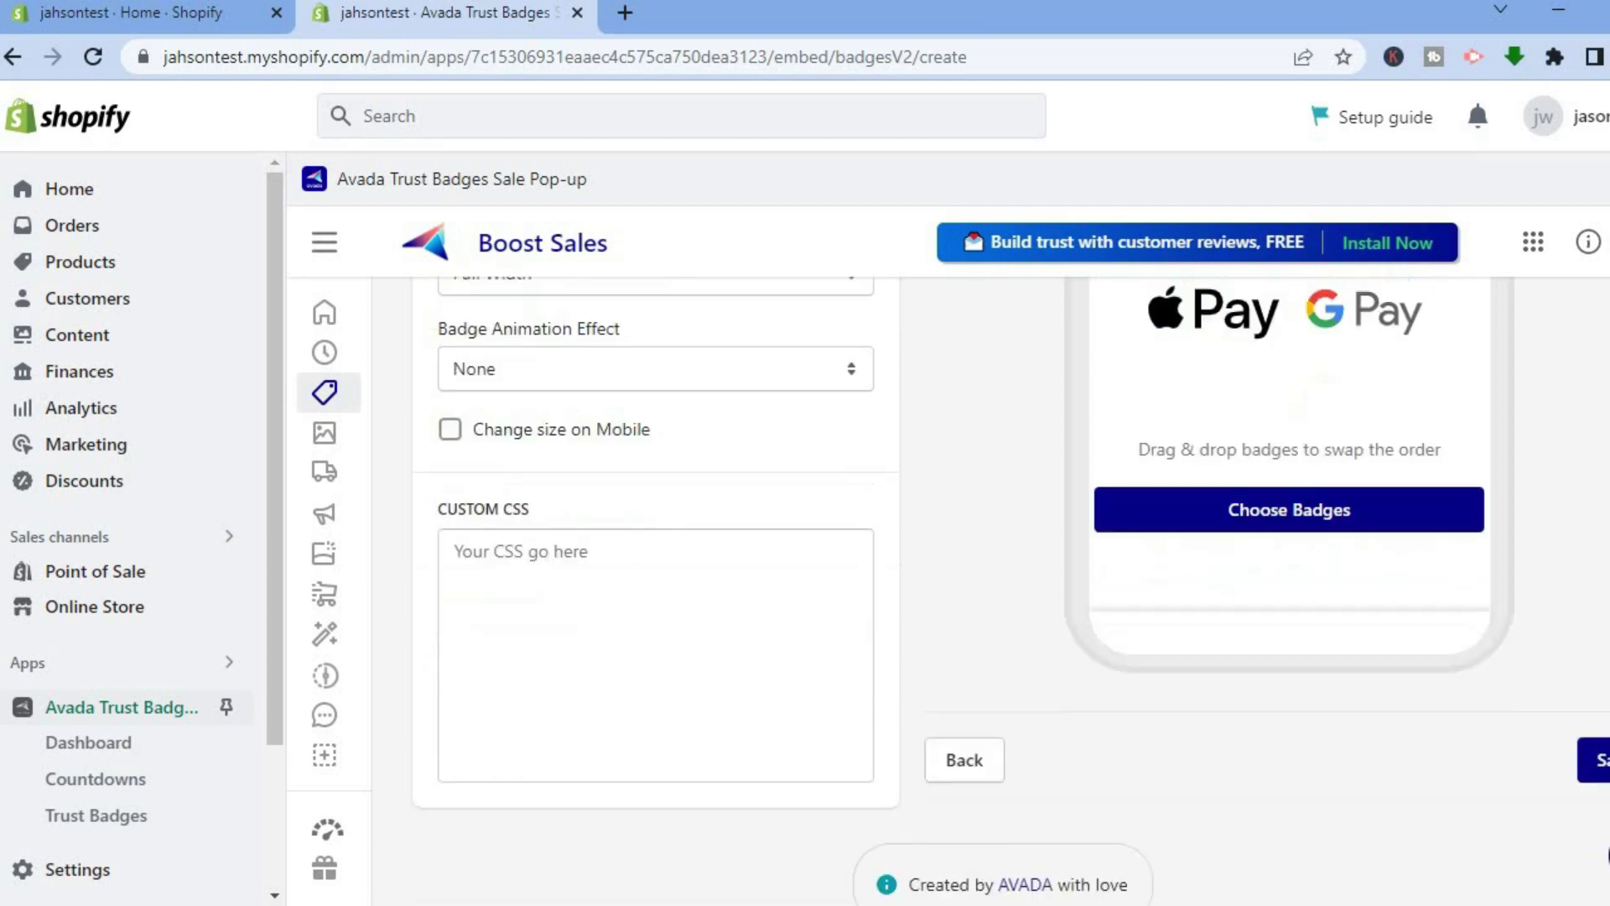
pyautogui.scroll(1, 912, 617)
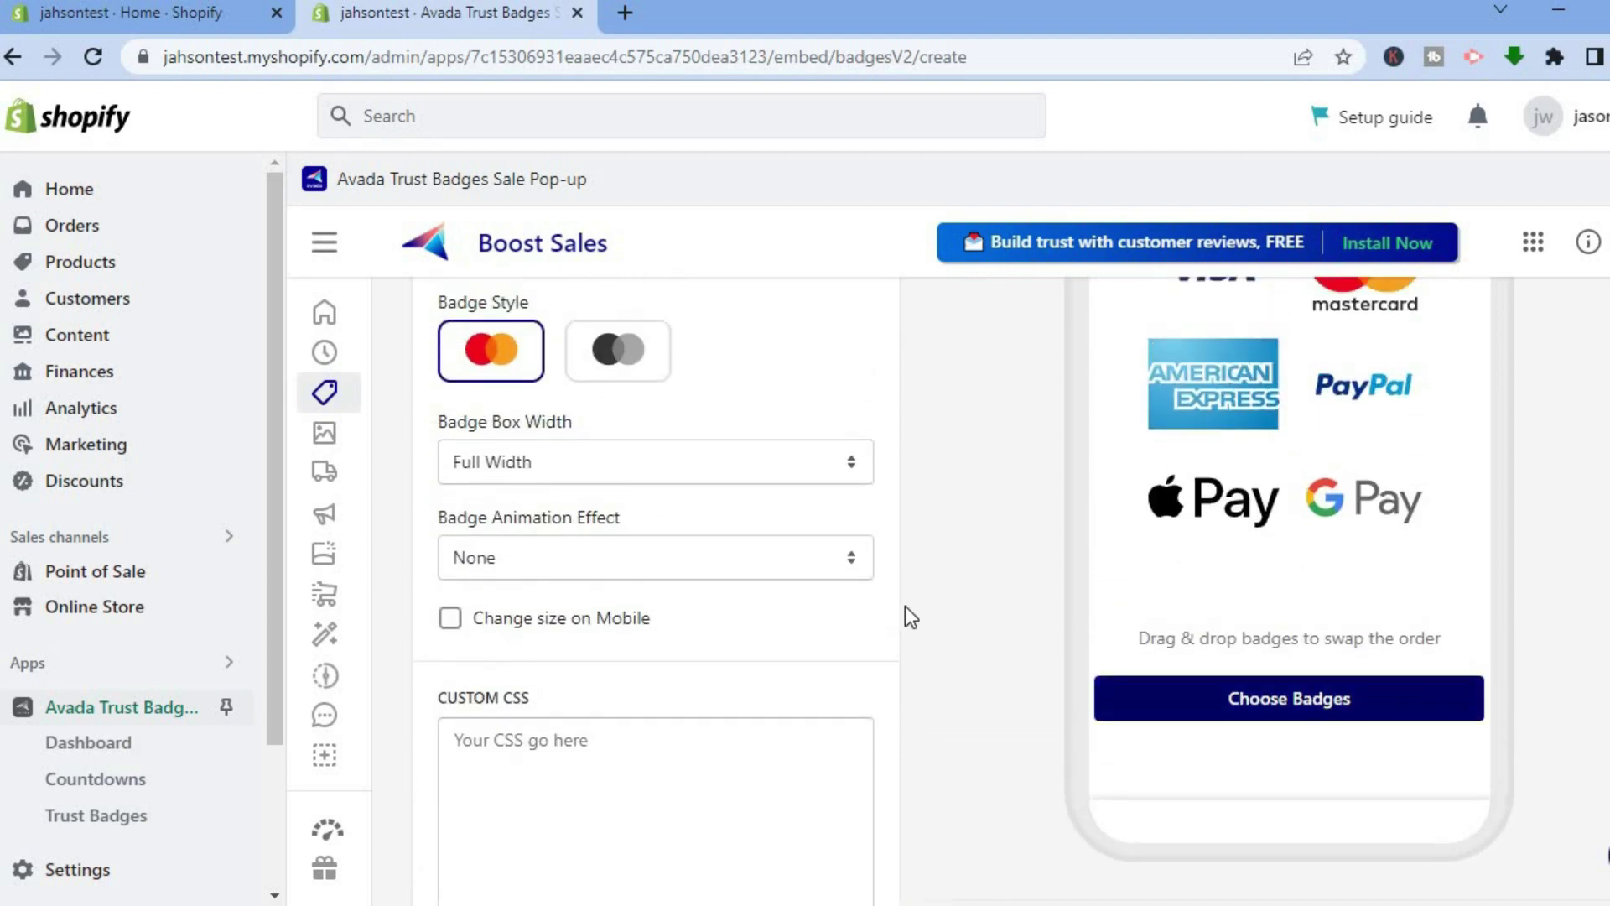
# Keep the badge width at Full Width and set Animation to None after trying Fly, Slide in and Pop.
pyautogui.click(640, 461)
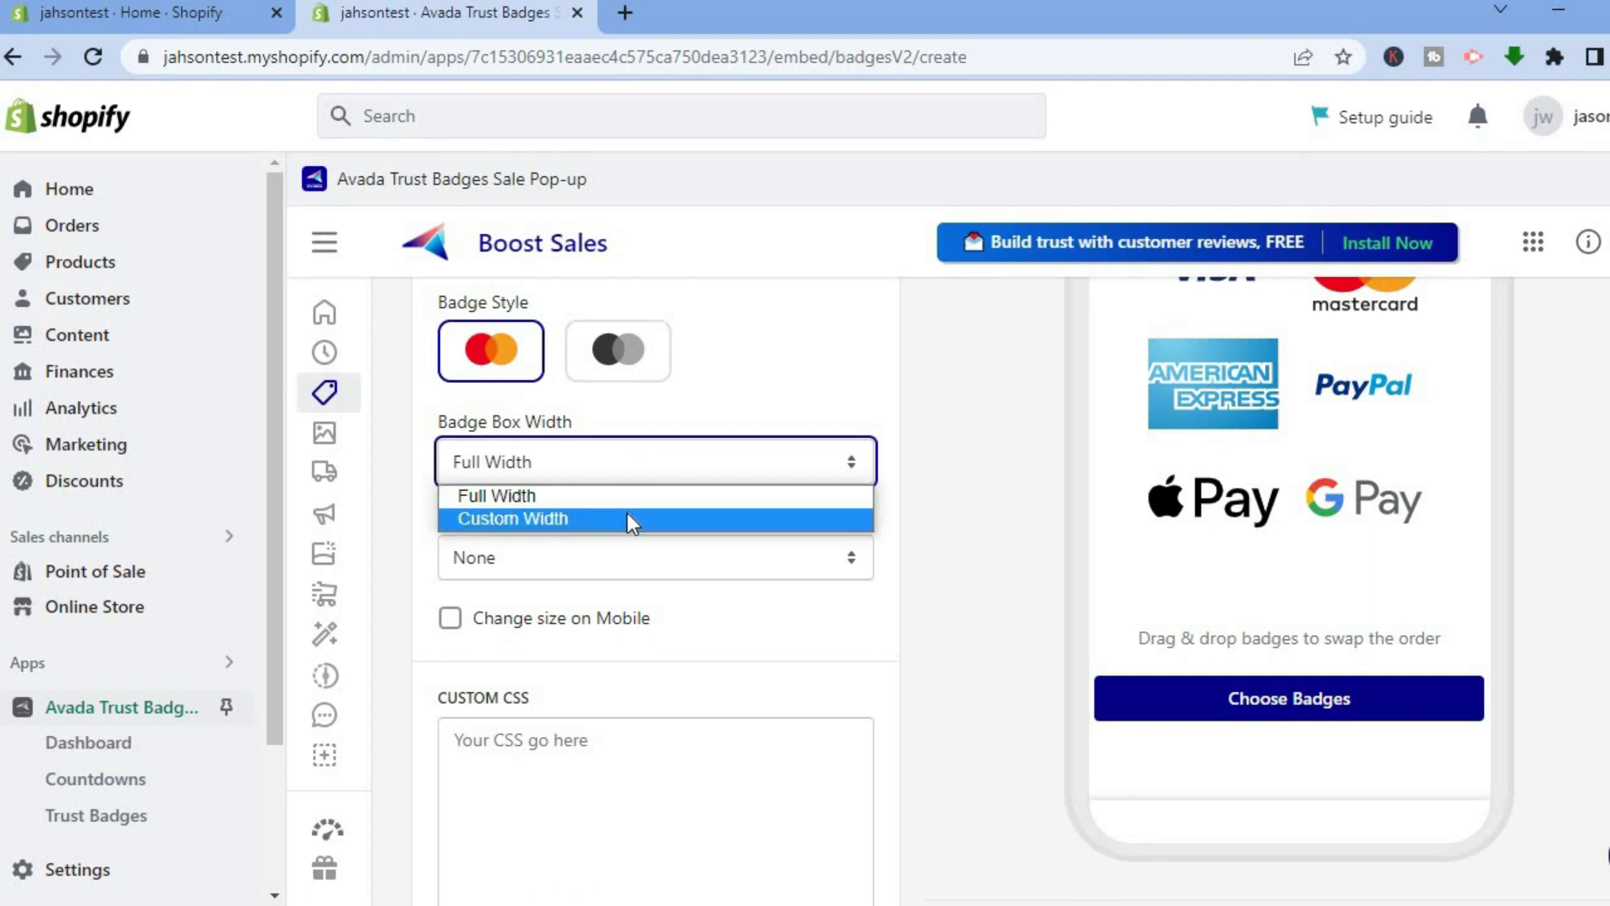
pyautogui.click(909, 513)
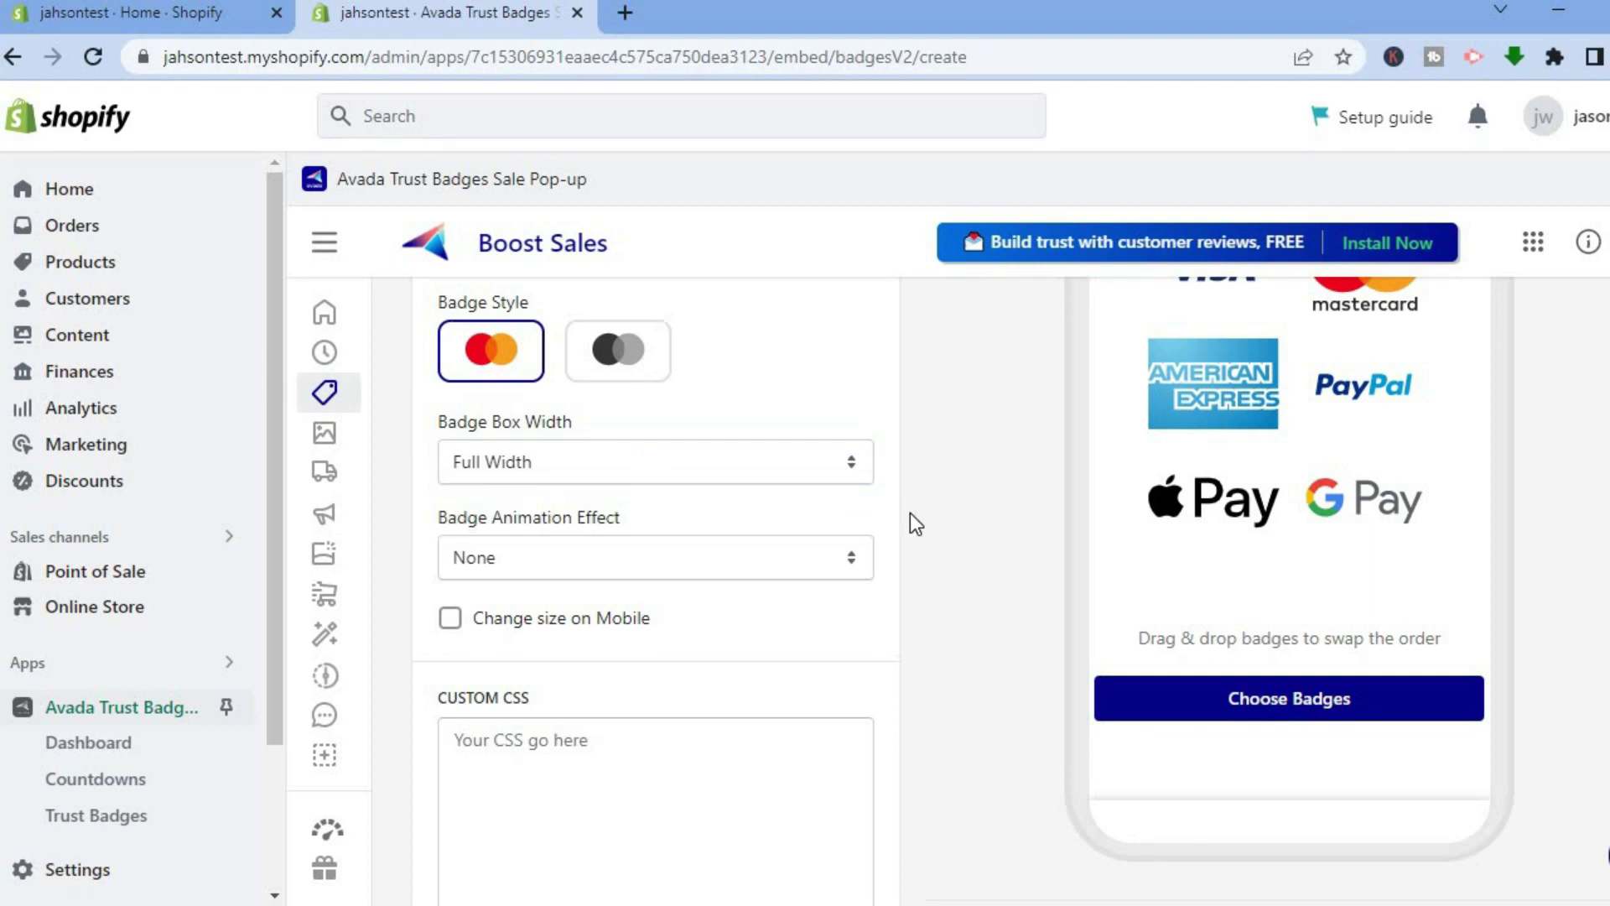
pyautogui.click(738, 578)
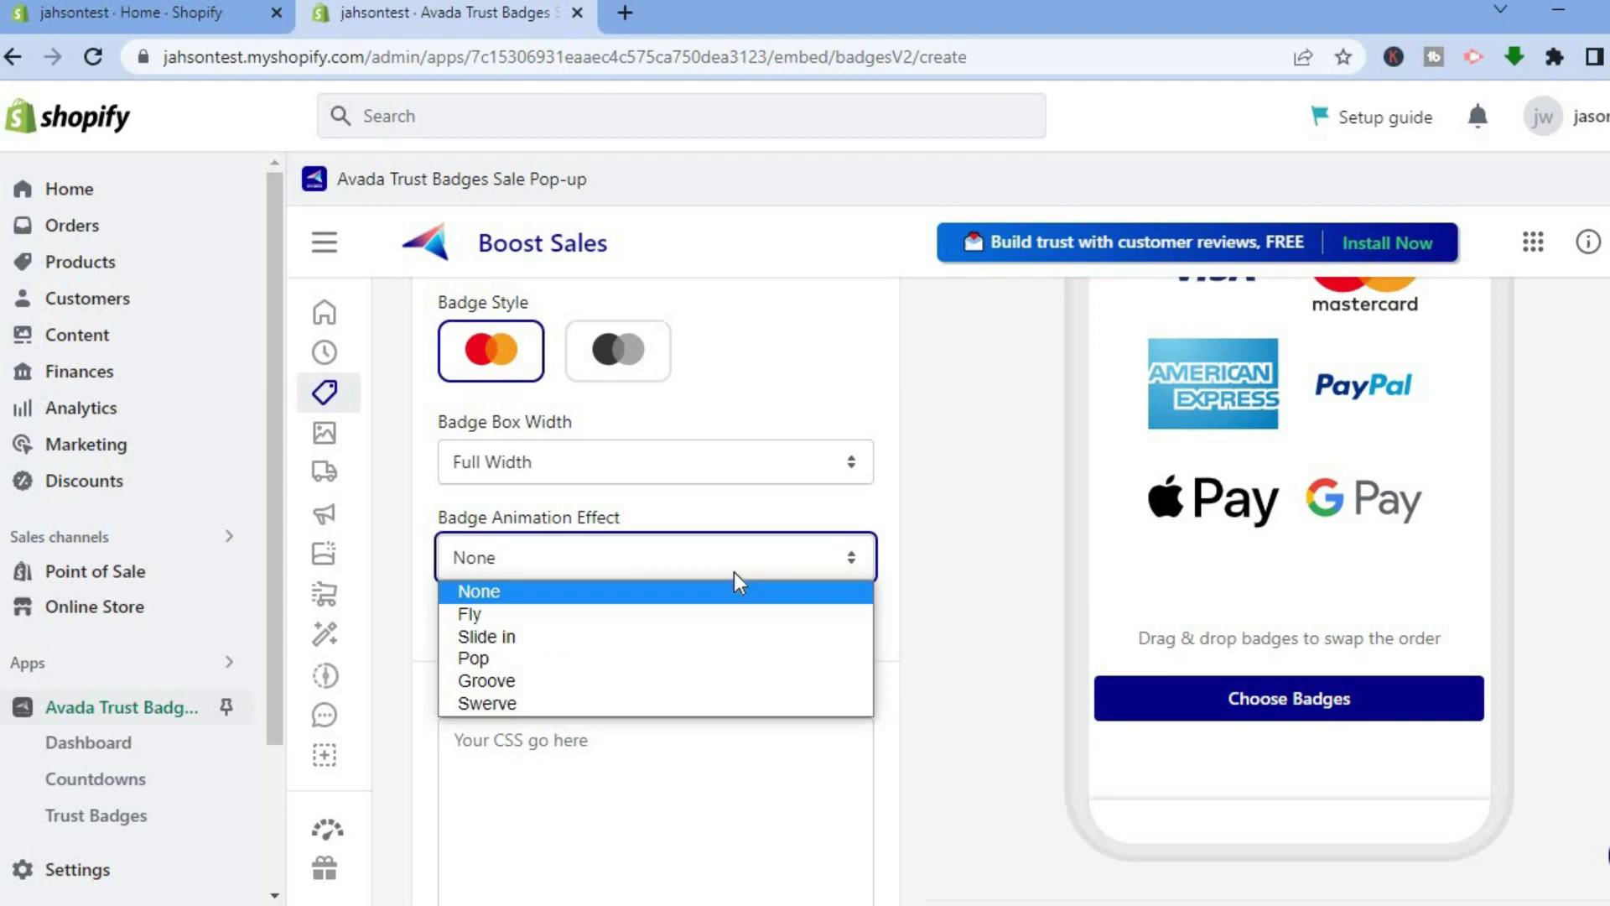
pyautogui.click(703, 614)
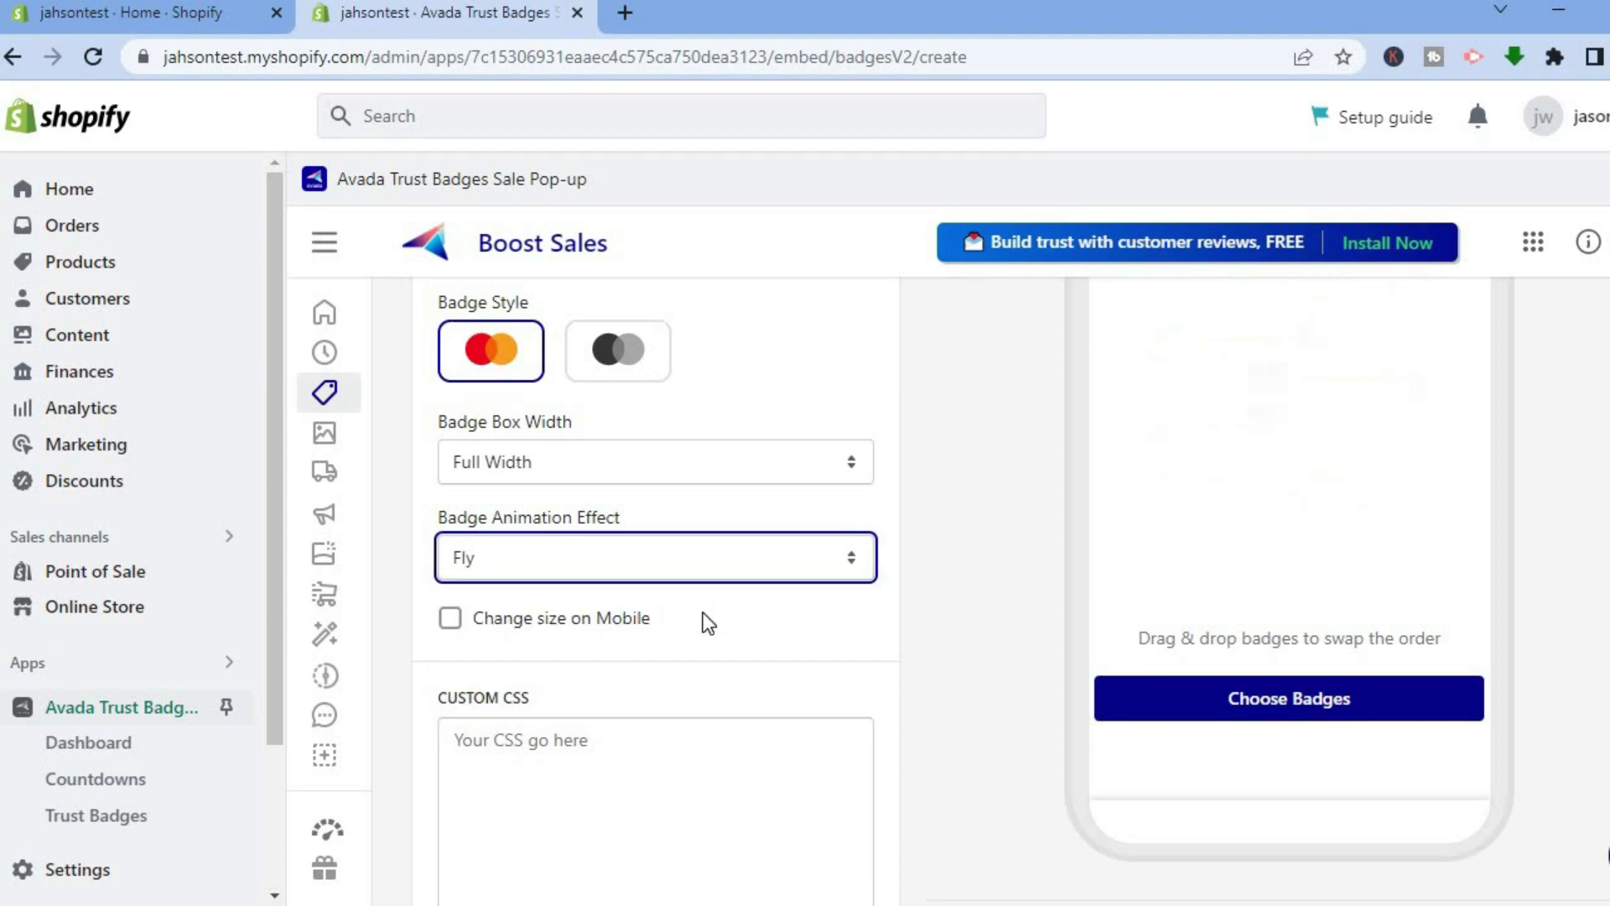
pyautogui.click(721, 567)
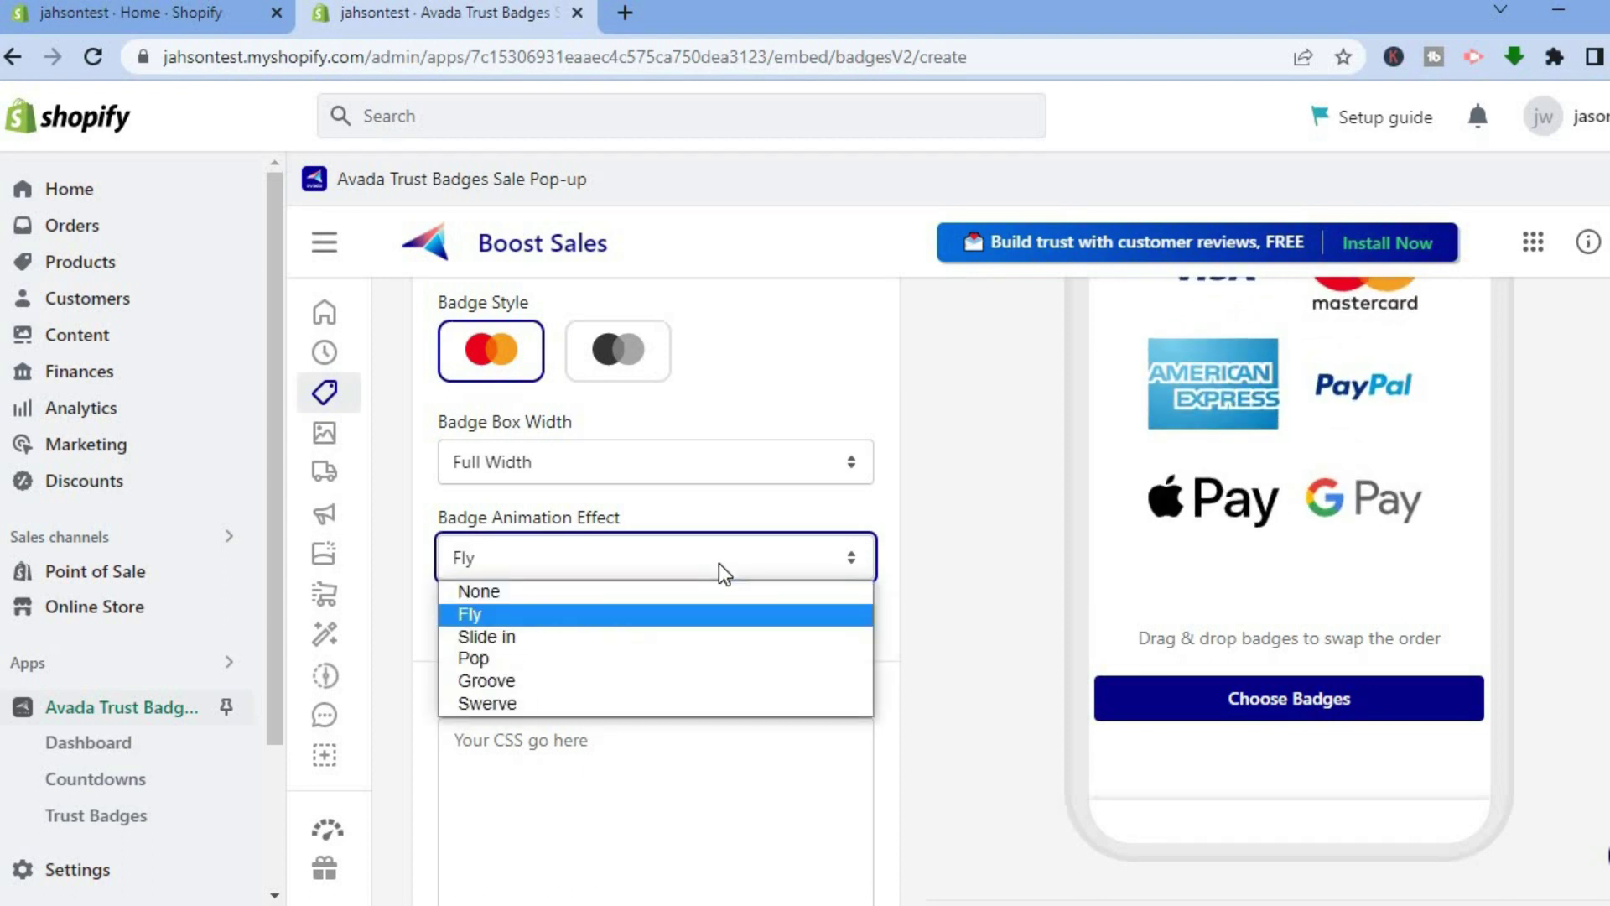
pyautogui.press('Escape')
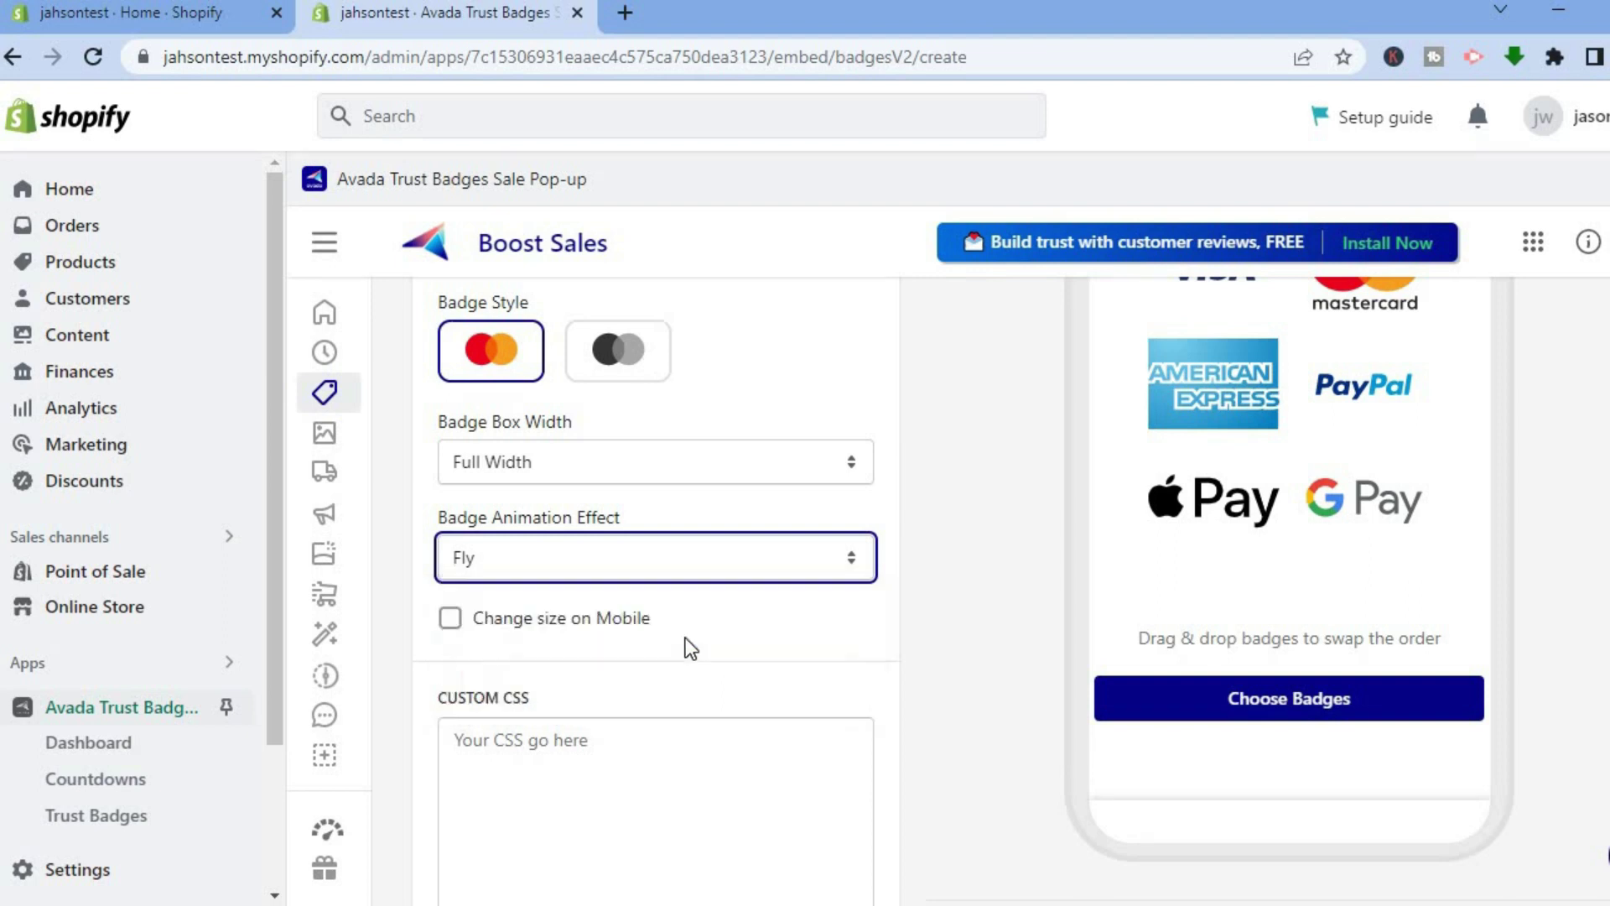
pyautogui.click(701, 572)
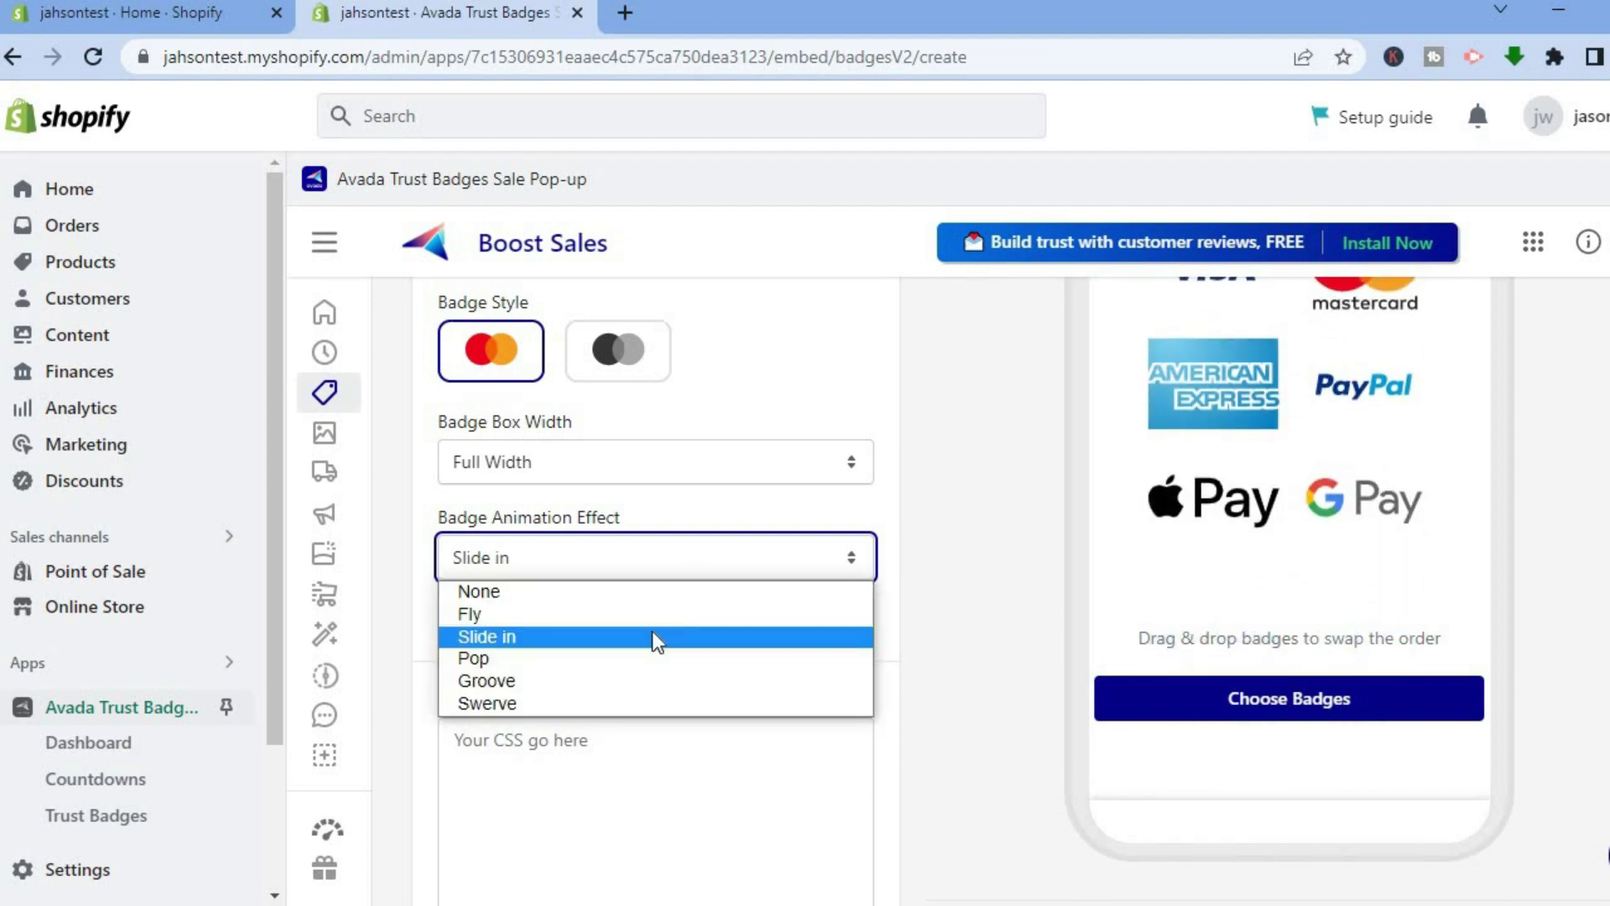
pyautogui.click(642, 661)
pyautogui.click(691, 555)
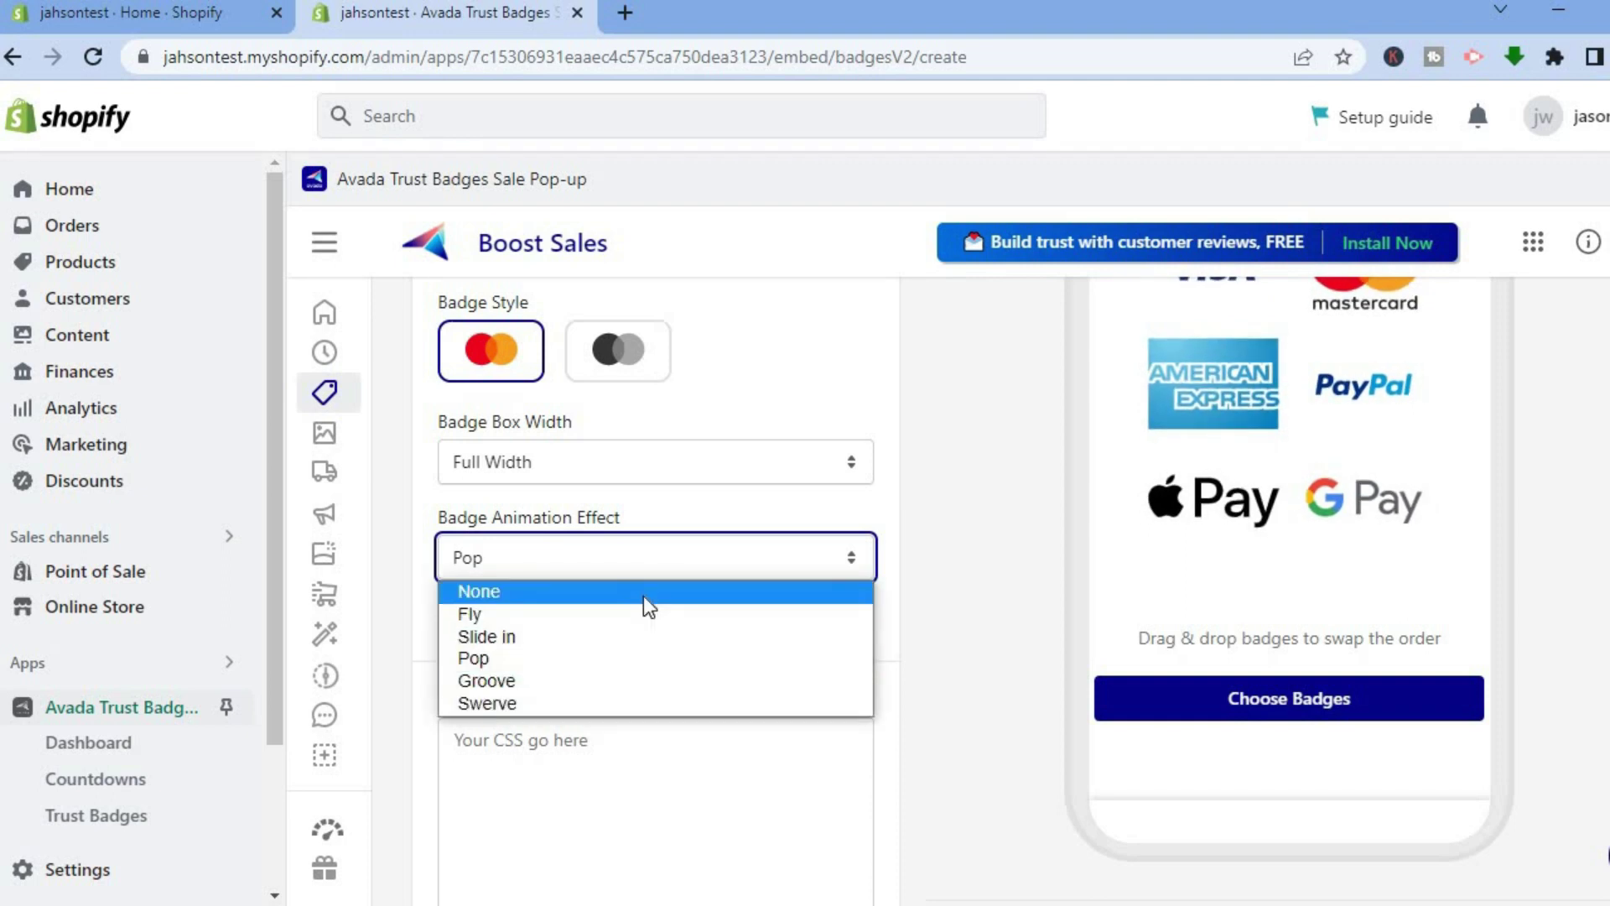
pyautogui.click(642, 593)
pyautogui.click(959, 590)
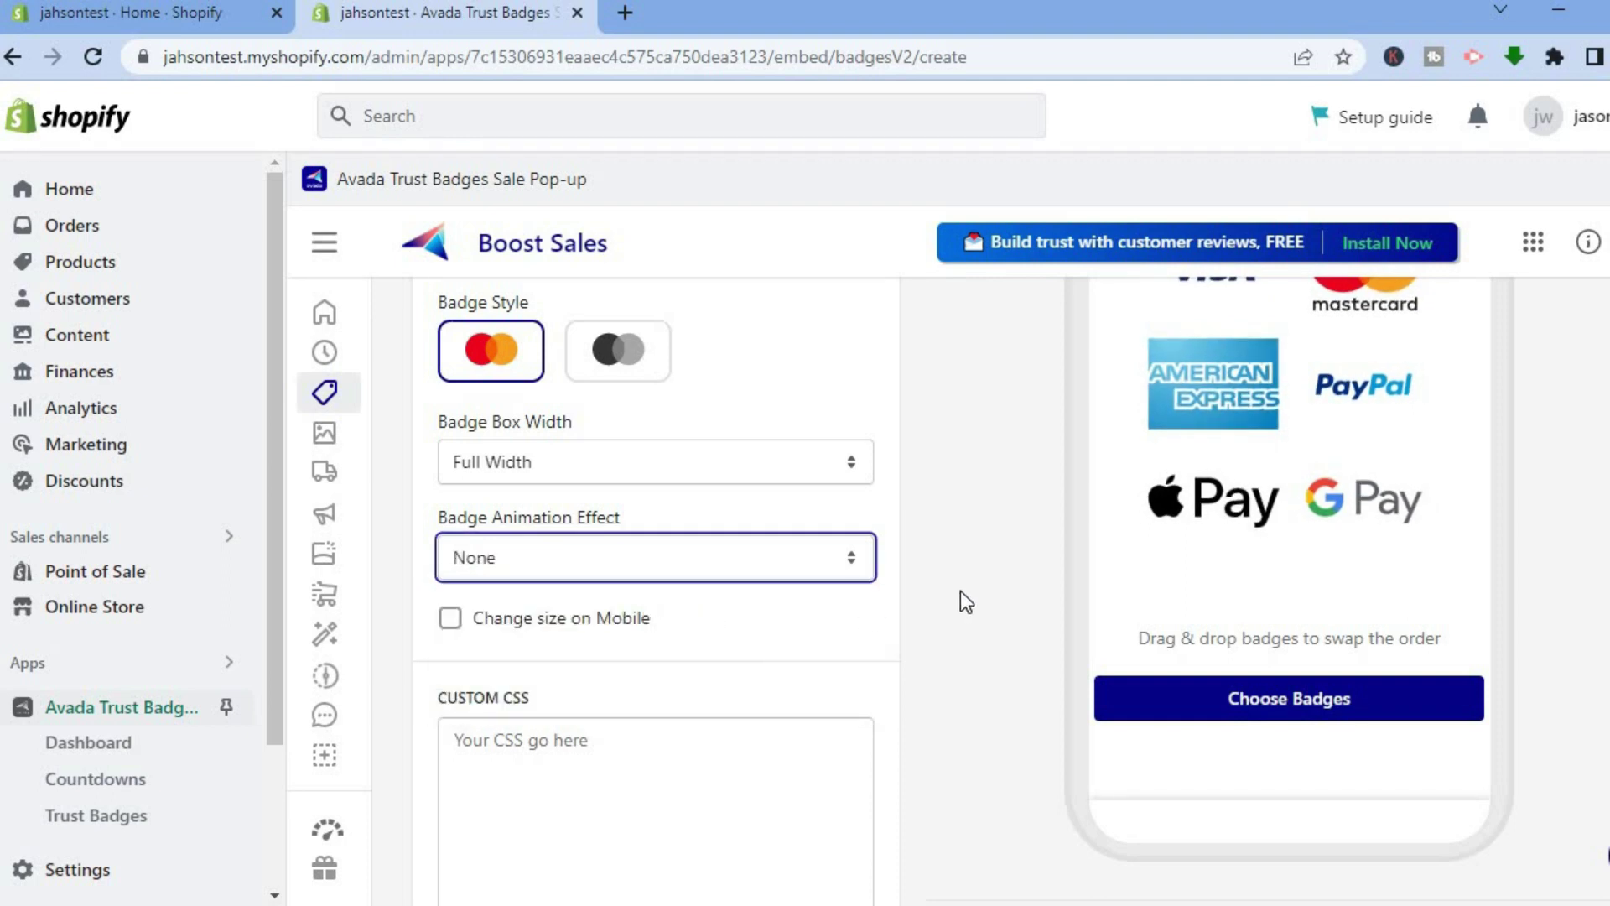
# Turn on Change size on Mobile with the mobile badge size set to Small.
pyautogui.click(477, 620)
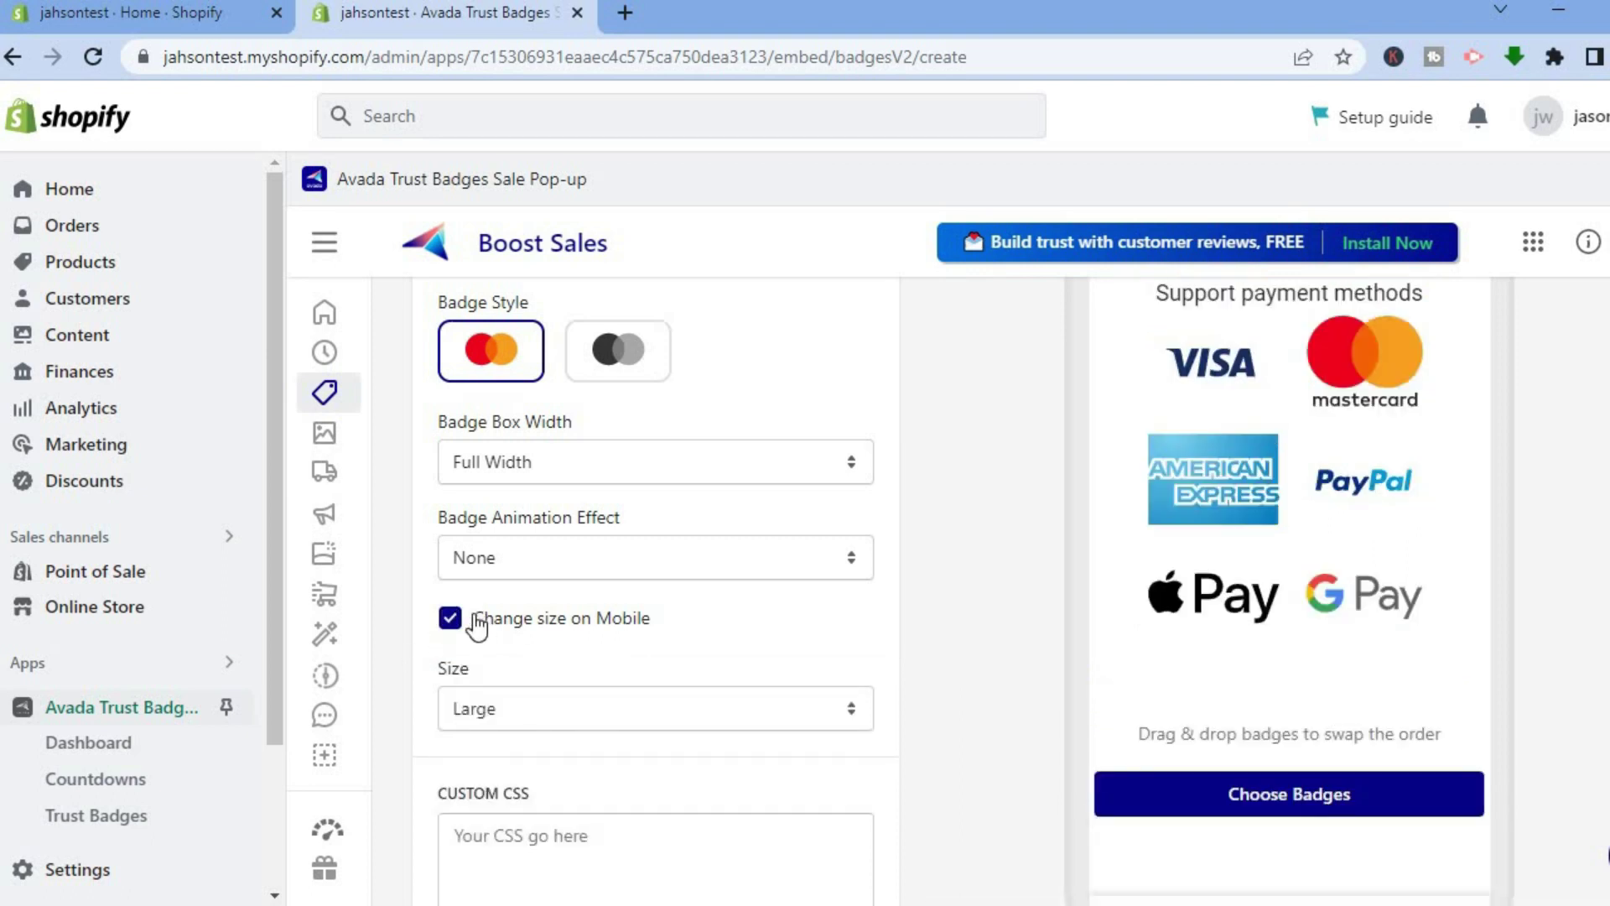
pyautogui.click(632, 707)
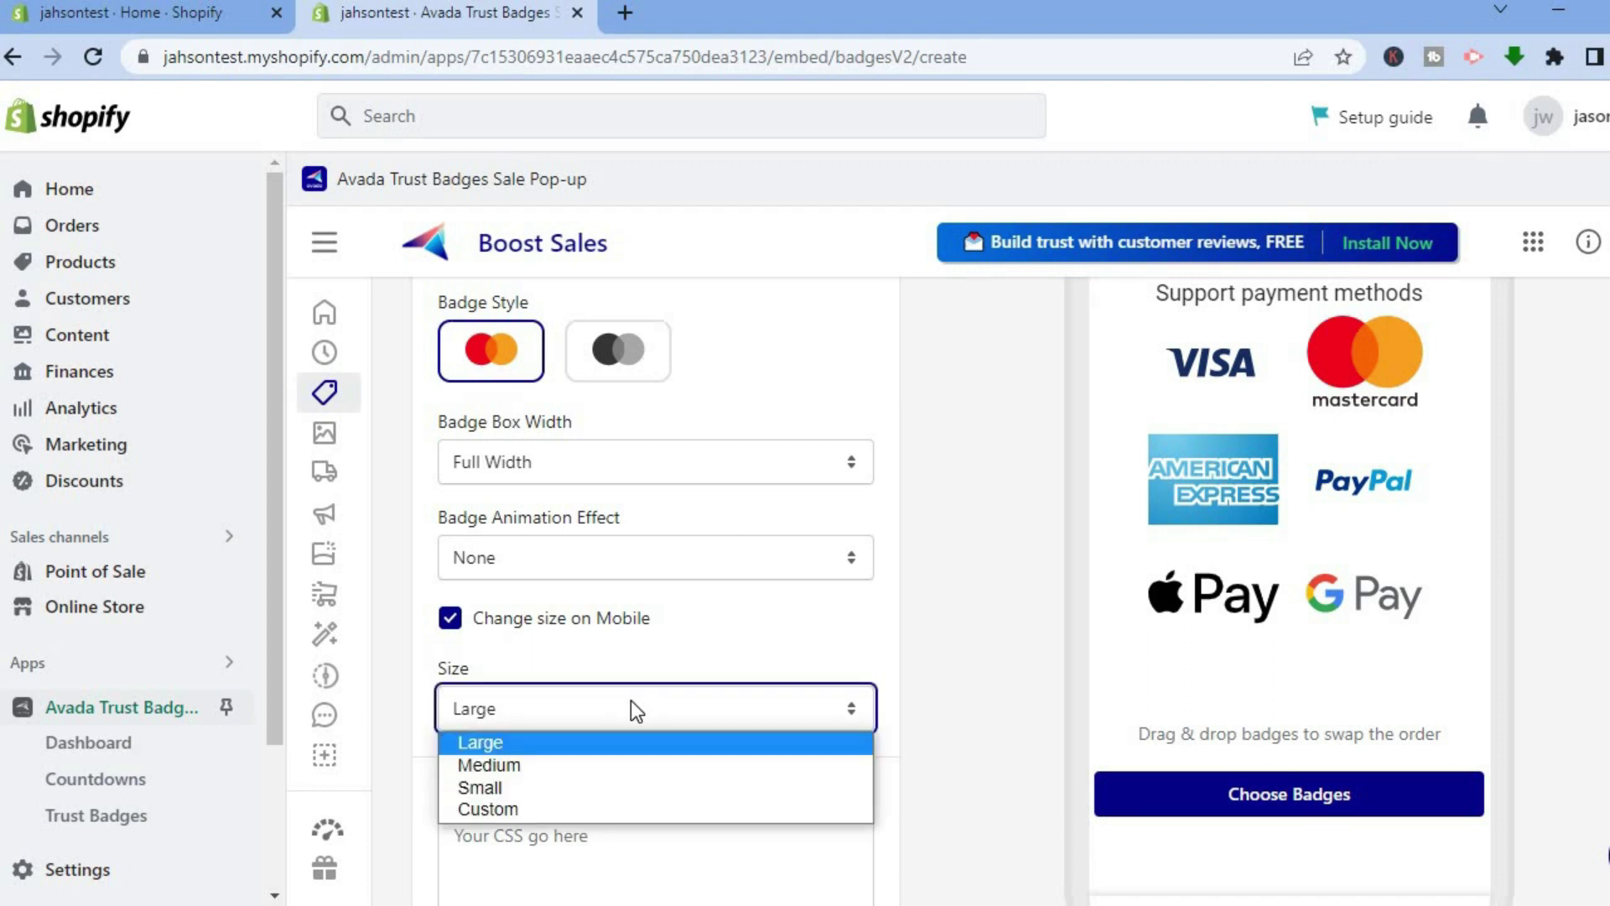
pyautogui.click(602, 788)
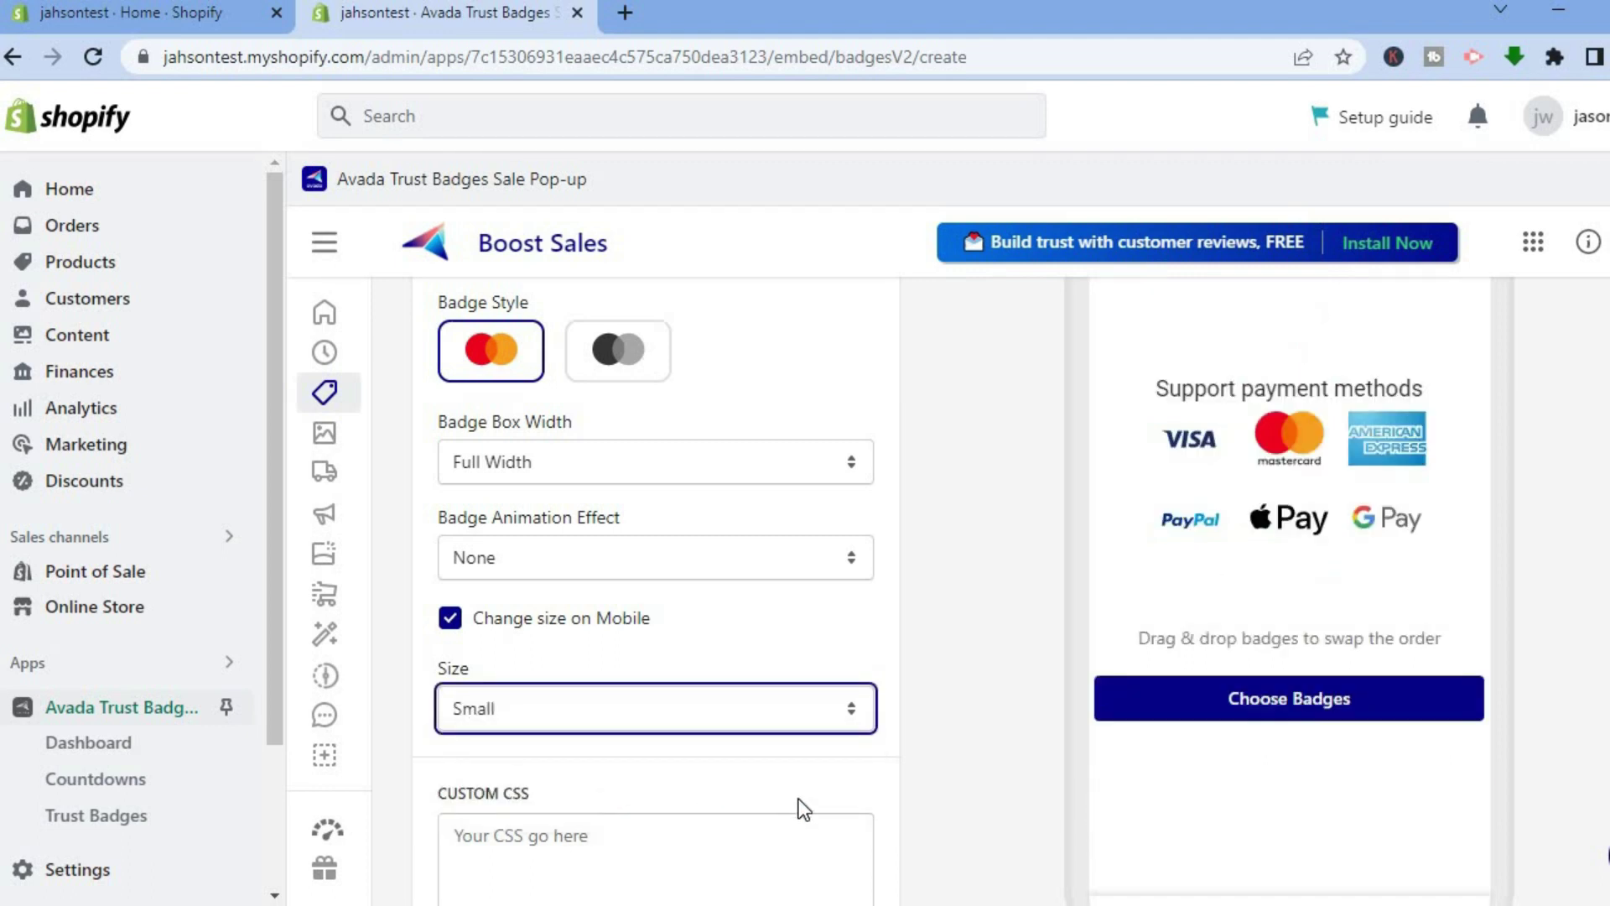
pyautogui.click(904, 685)
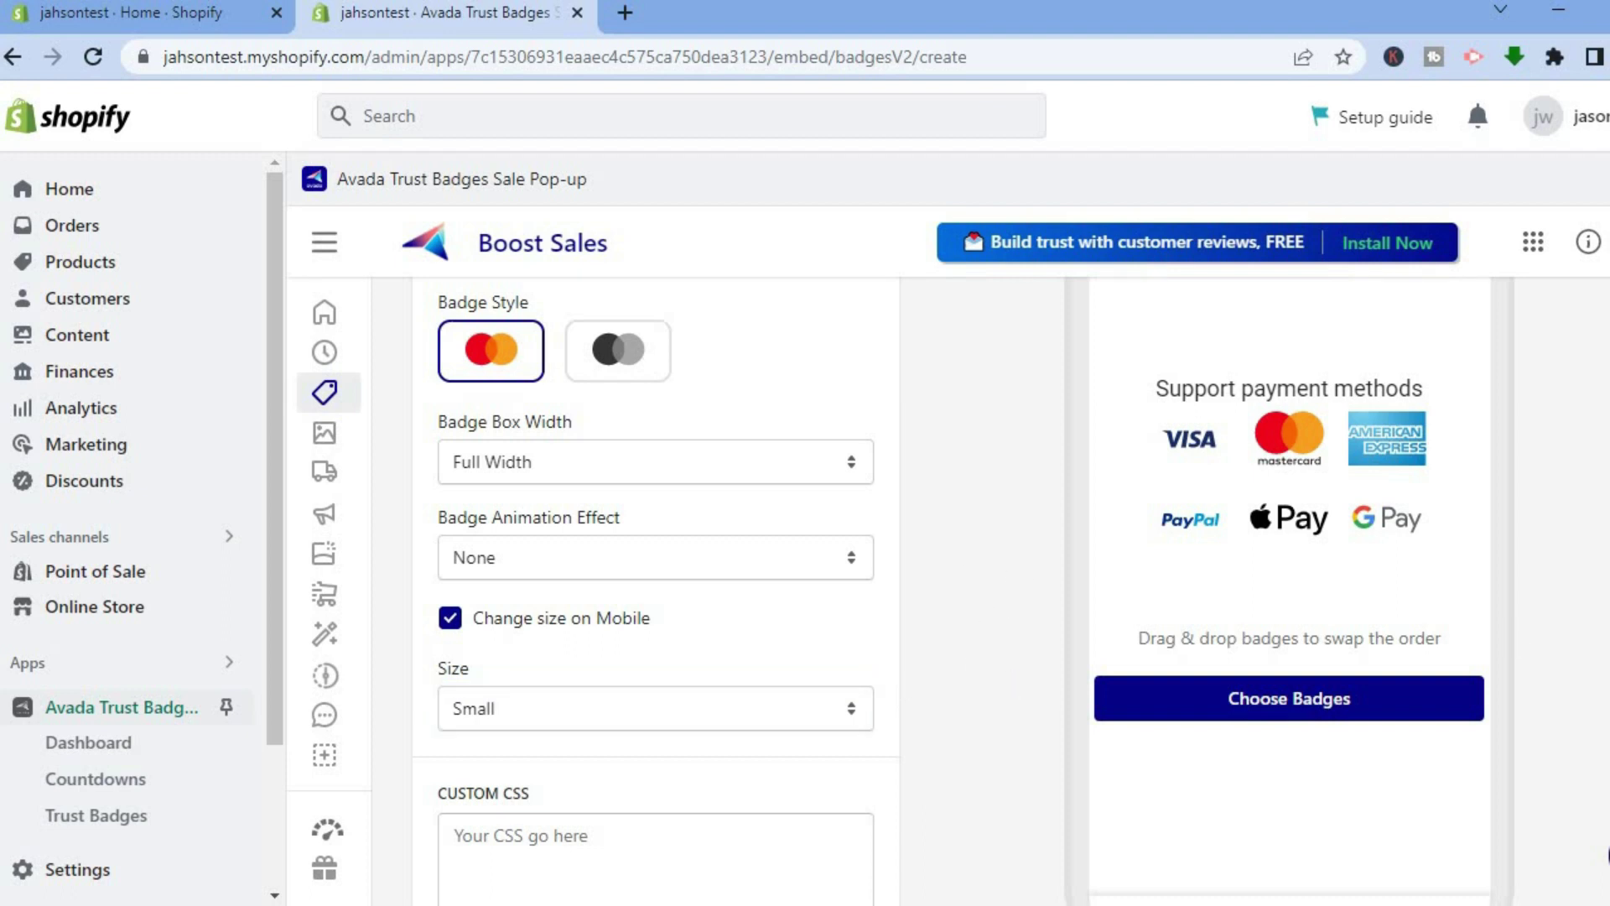
pyautogui.scroll(-4, 948, 587)
pyautogui.scroll(4, 948, 587)
pyautogui.scroll(-4, 948, 587)
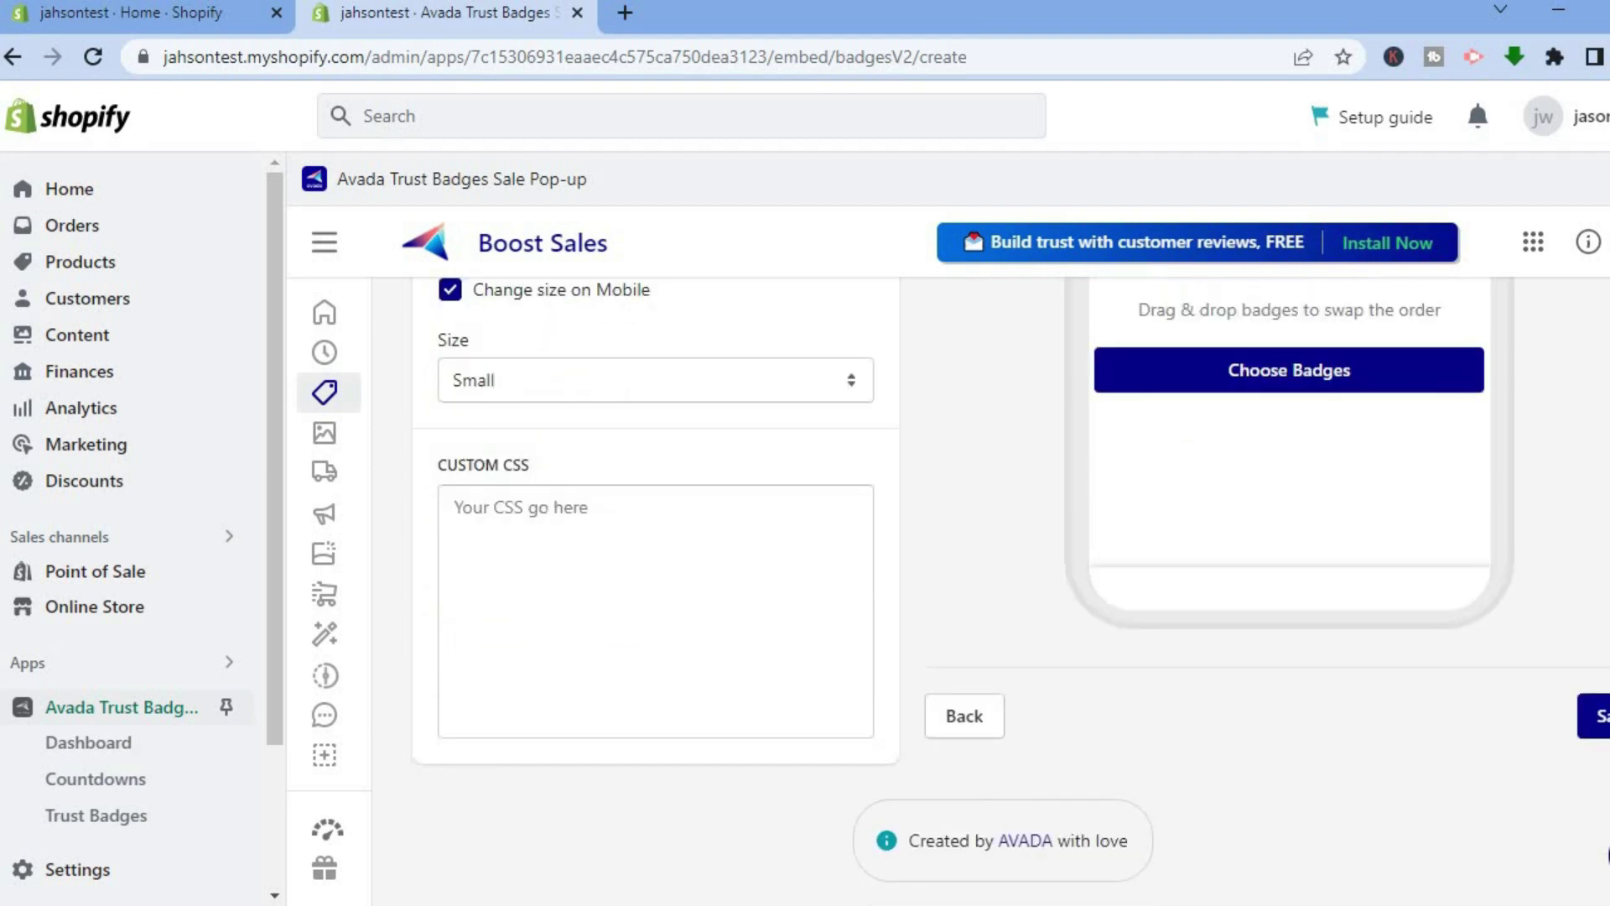
# Save the Trust Badges #2 design and go back to the Trust Badges list.
pyautogui.click(1593, 723)
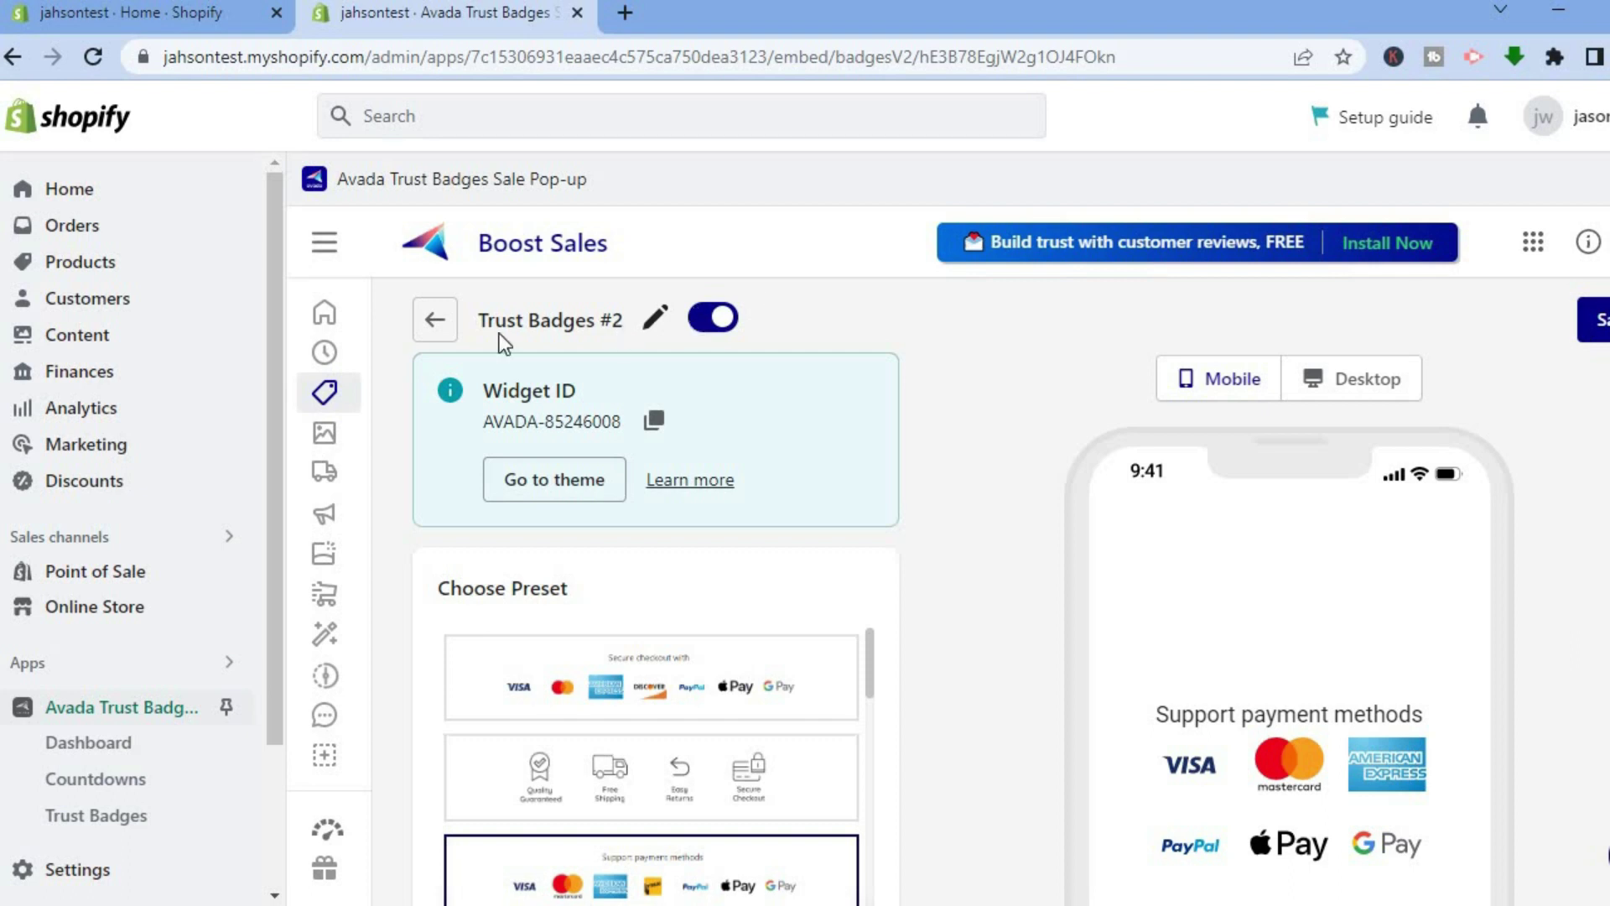
pyautogui.click(417, 317)
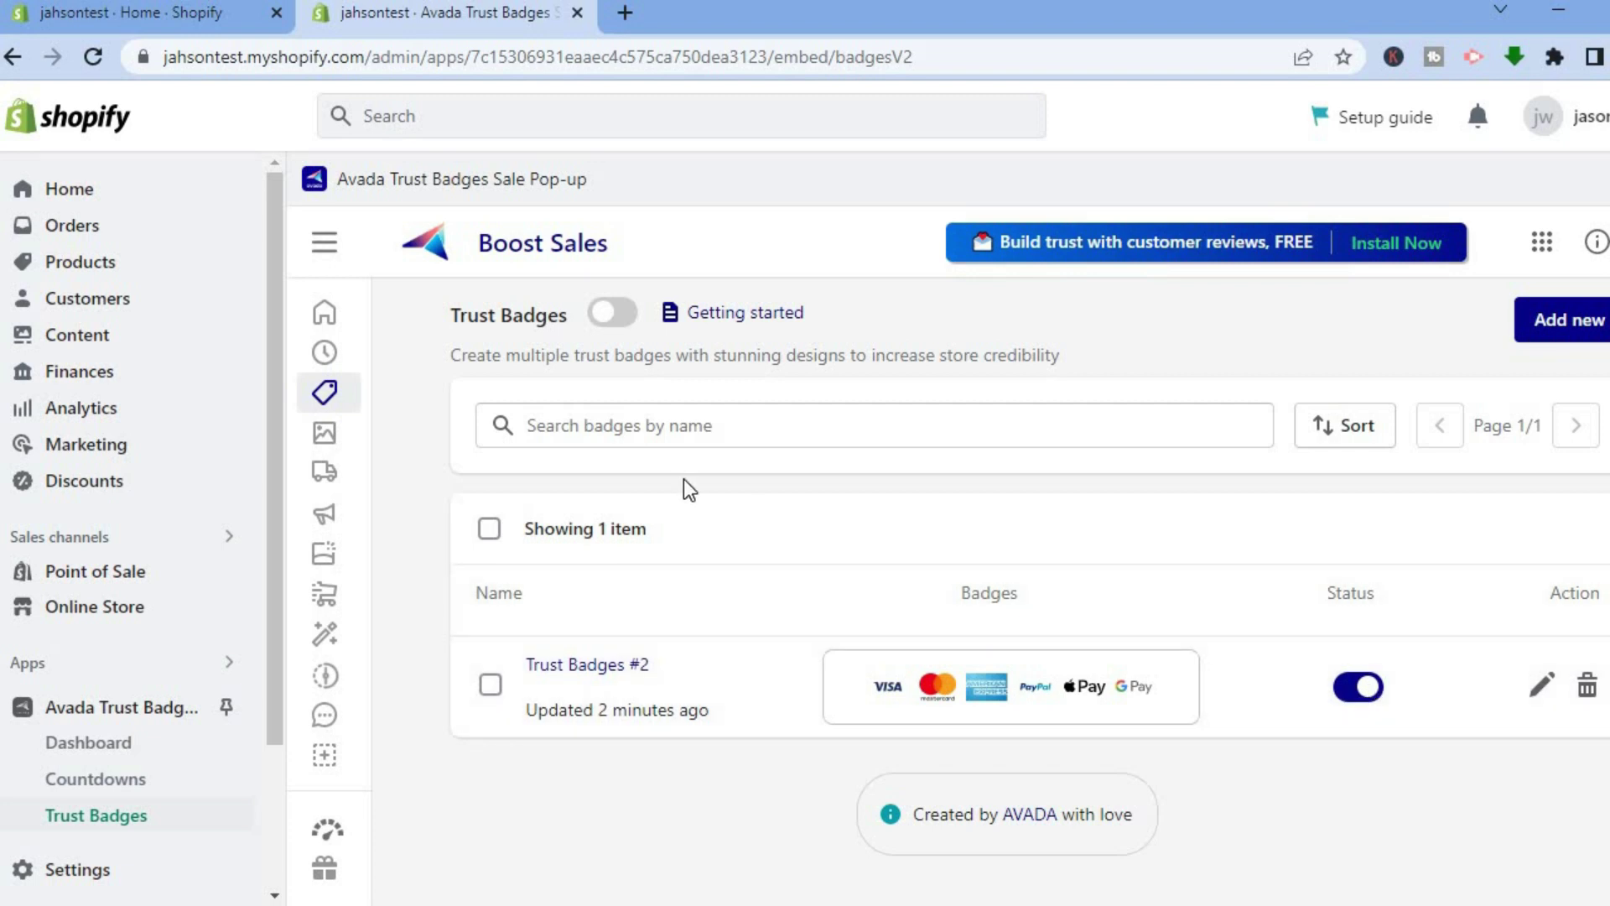
# Enable Trust Badges on the Avada Boost Sales dashboard, then go to Online Store Themes.
pyautogui.click(325, 313)
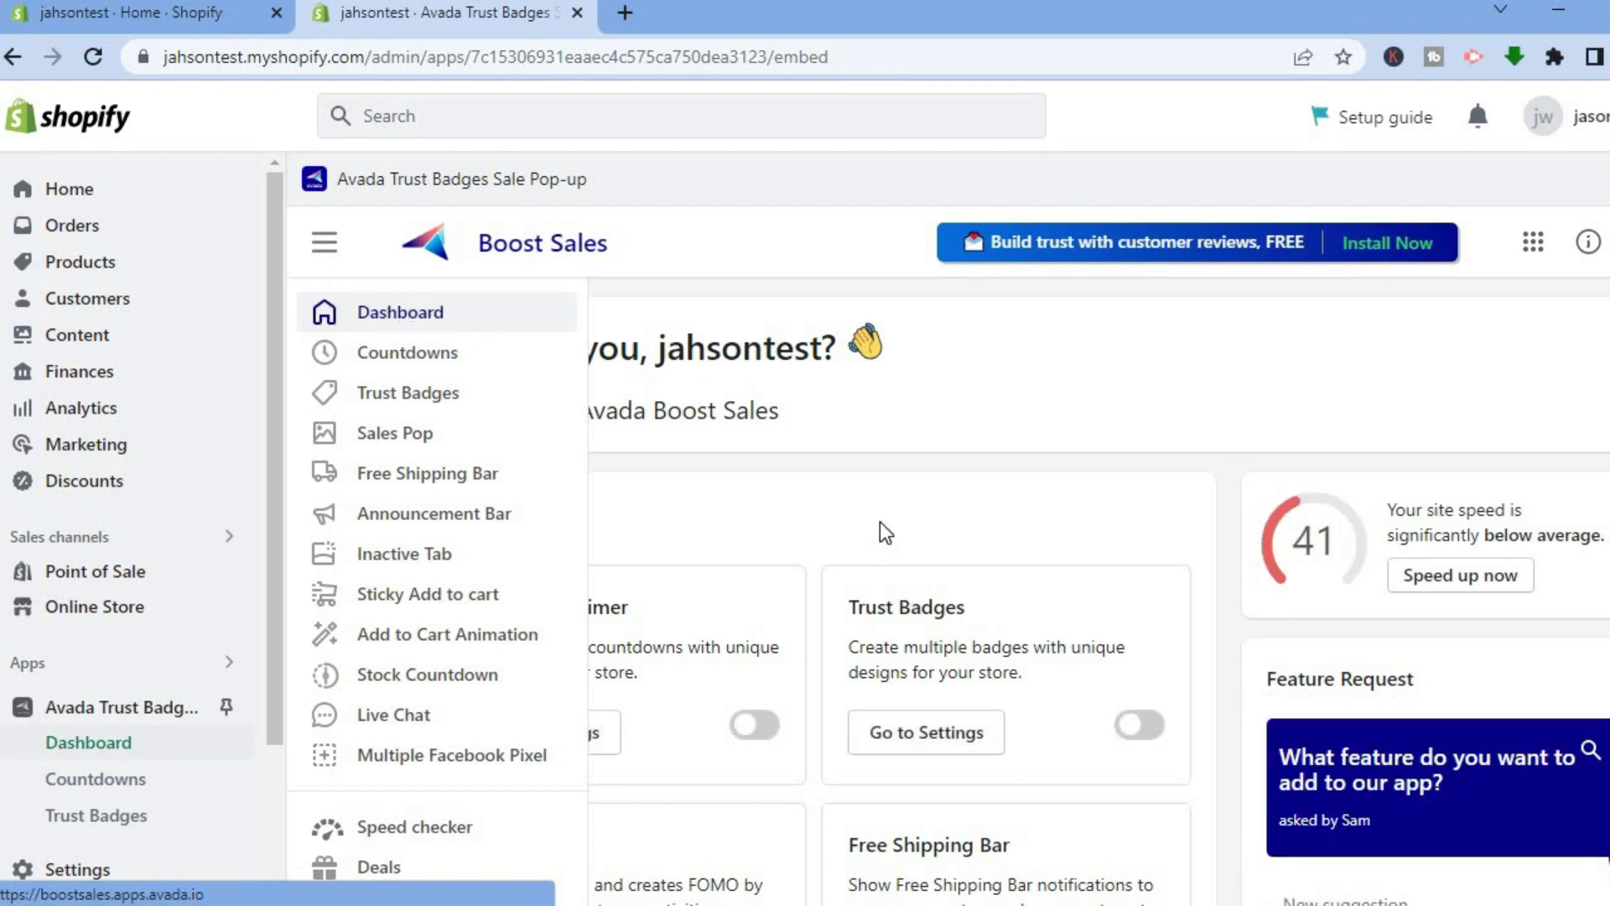
pyautogui.click(1149, 725)
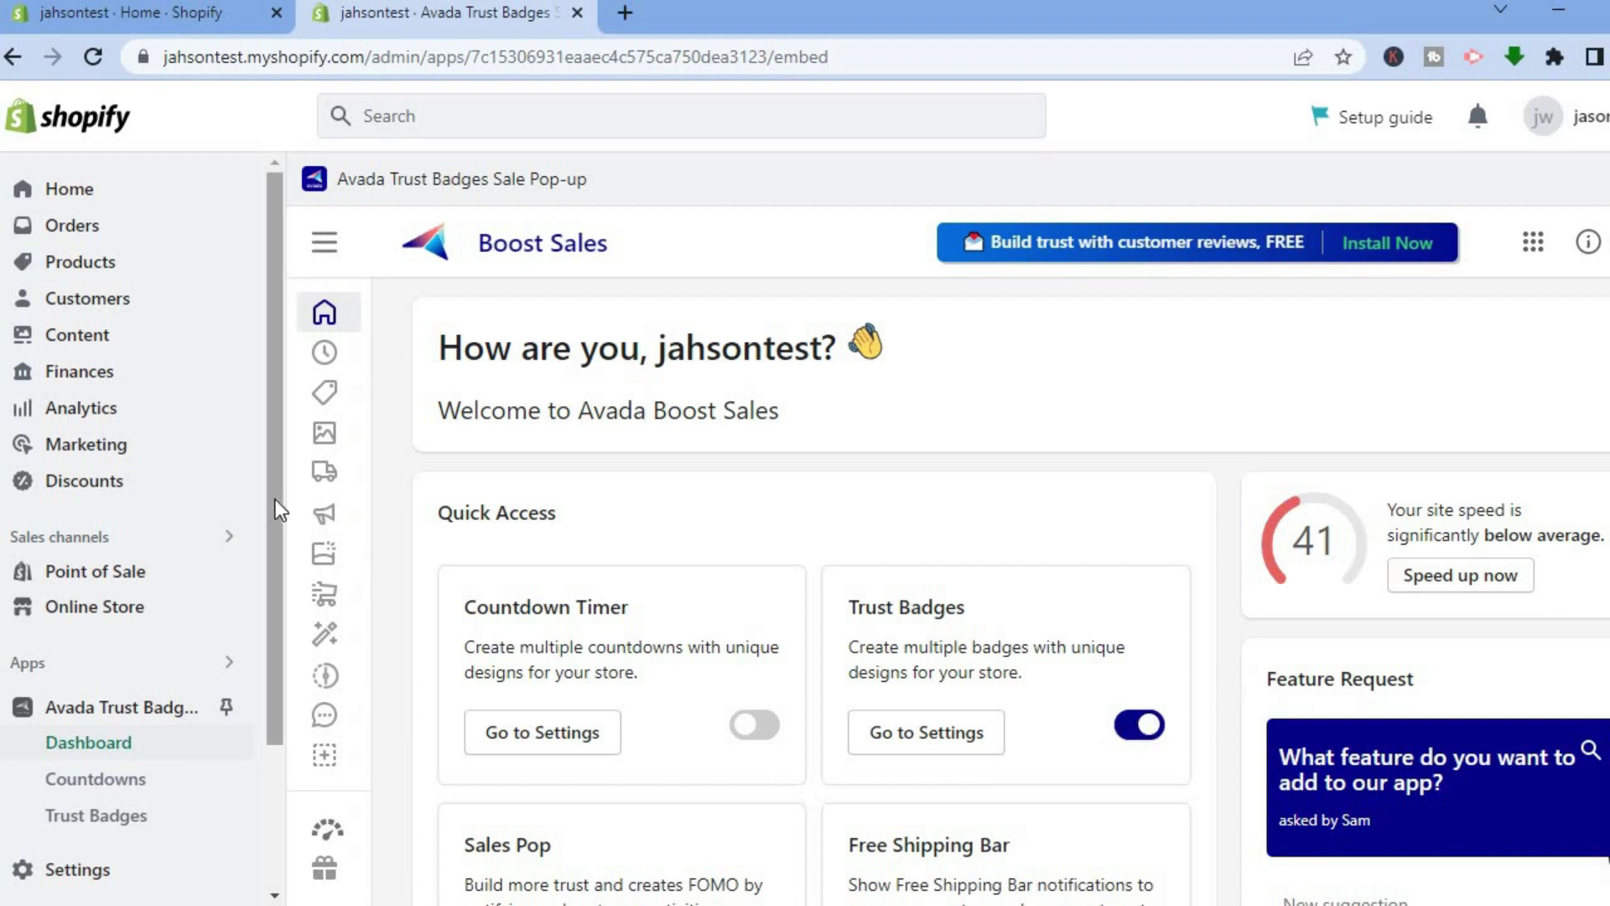
pyautogui.moveTo(275, 499); pyautogui.dragTo(255, 611)
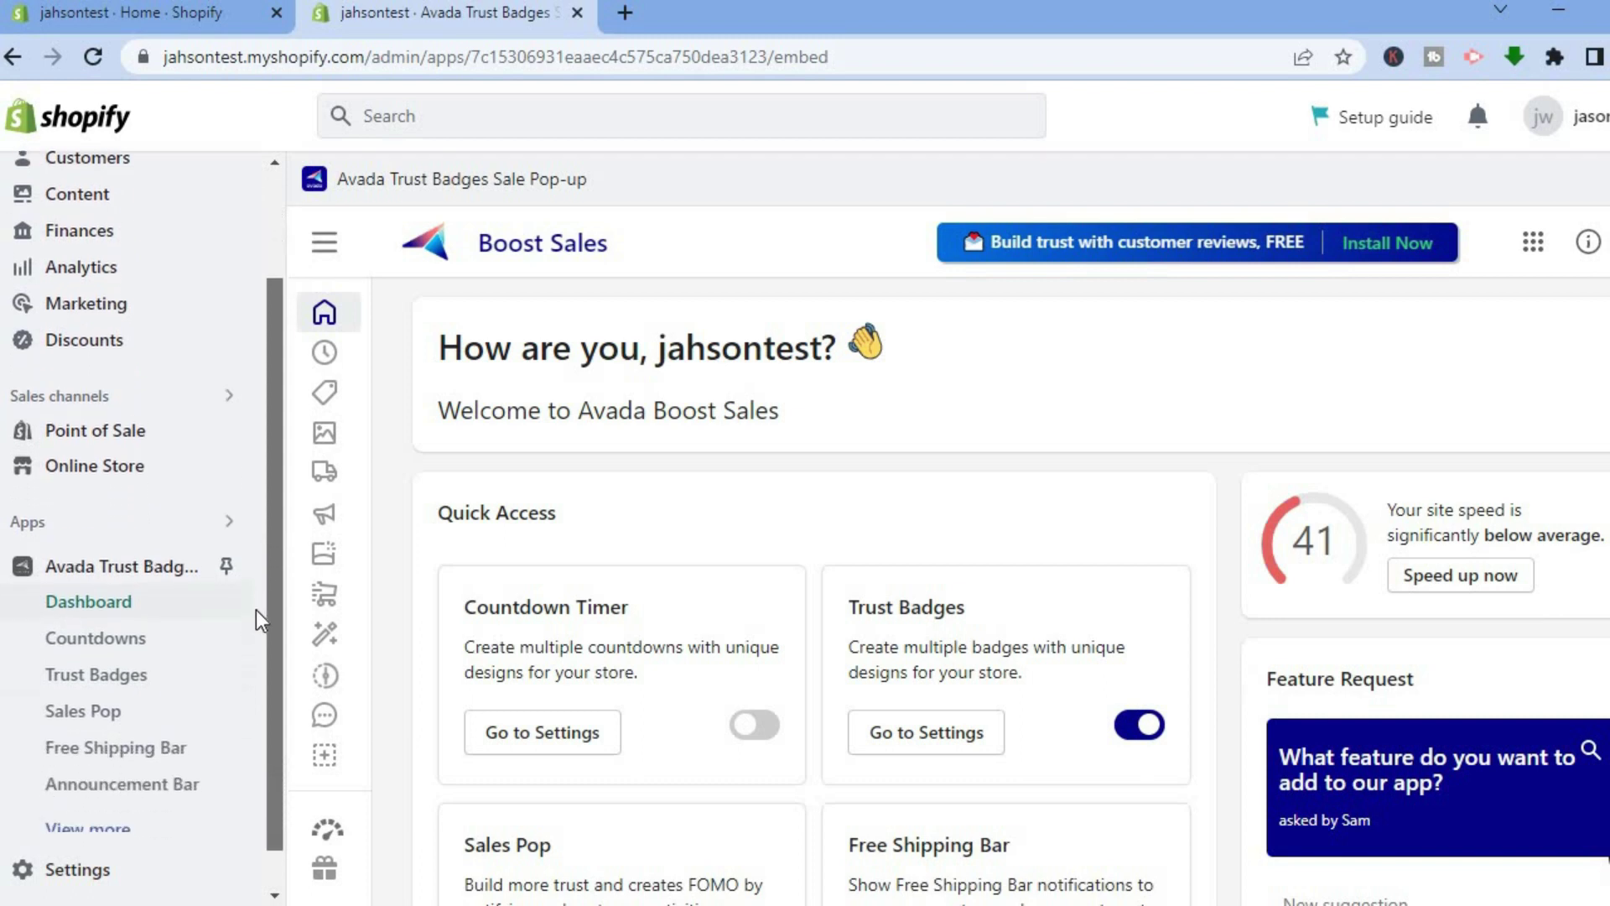
pyautogui.click(117, 470)
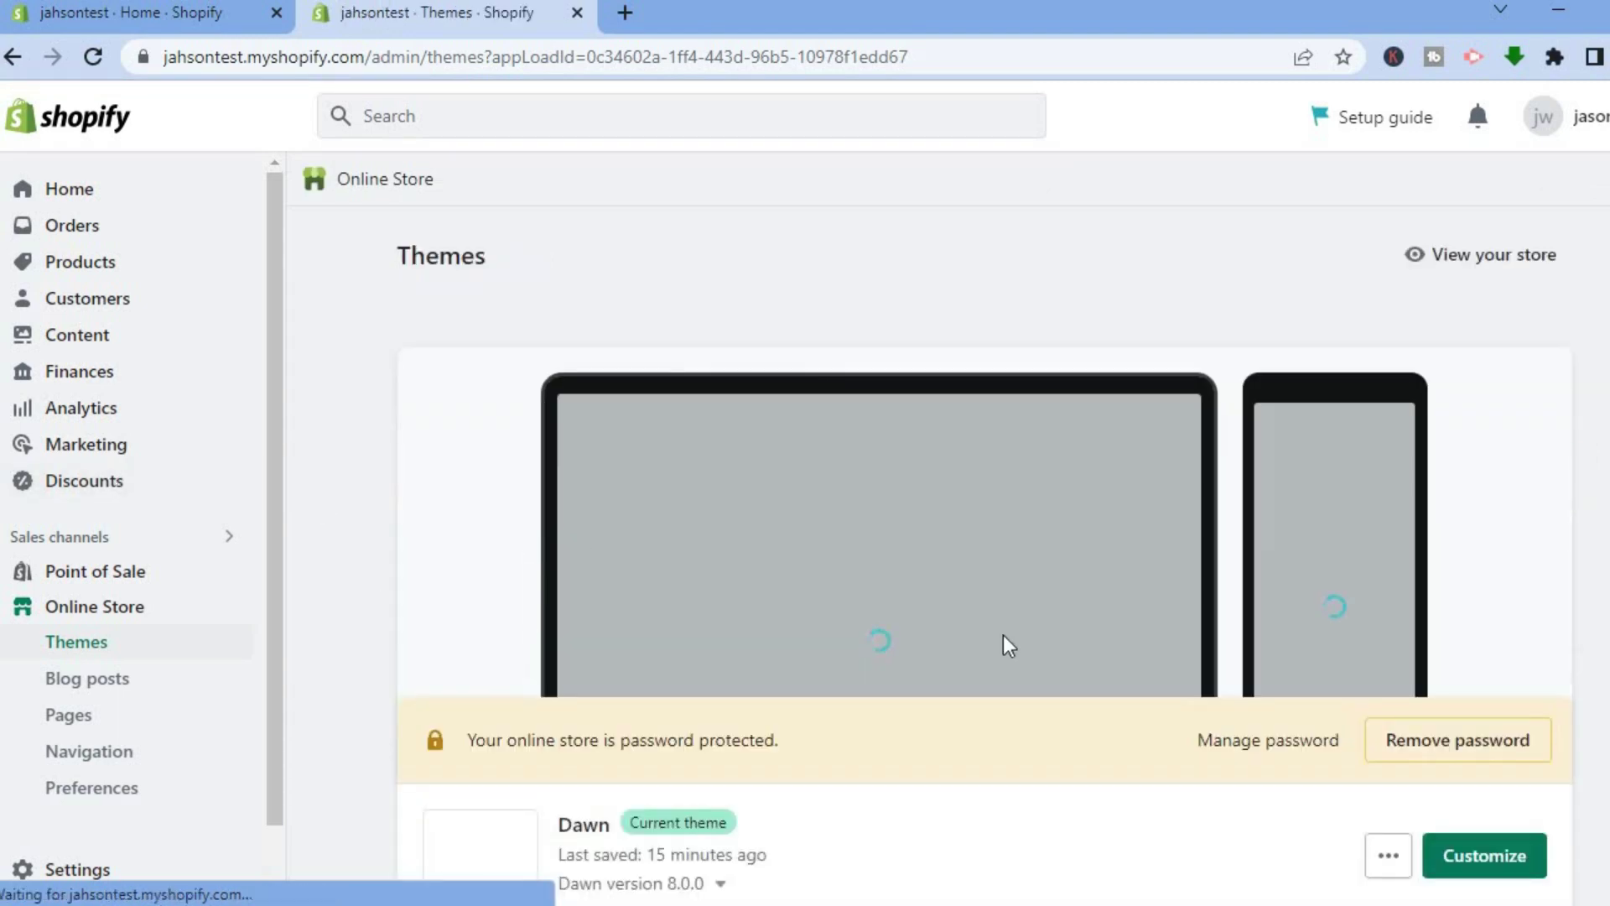
# Customize the Dawn theme and switch the editor to the Products > Default product template.
pyautogui.click(1509, 857)
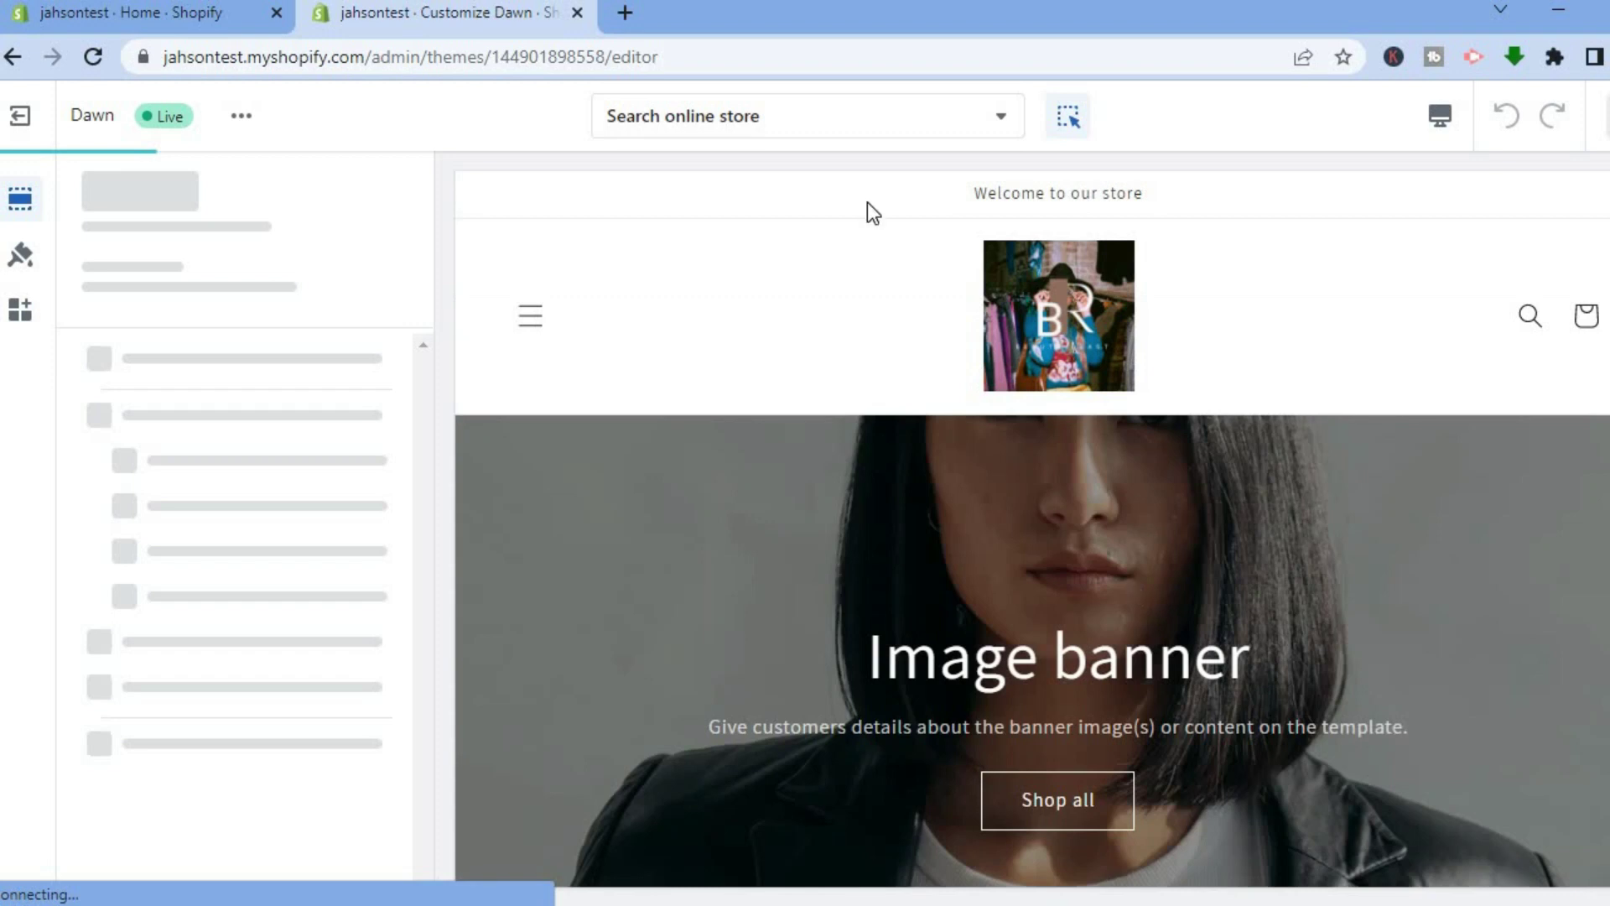
pyautogui.click(833, 127)
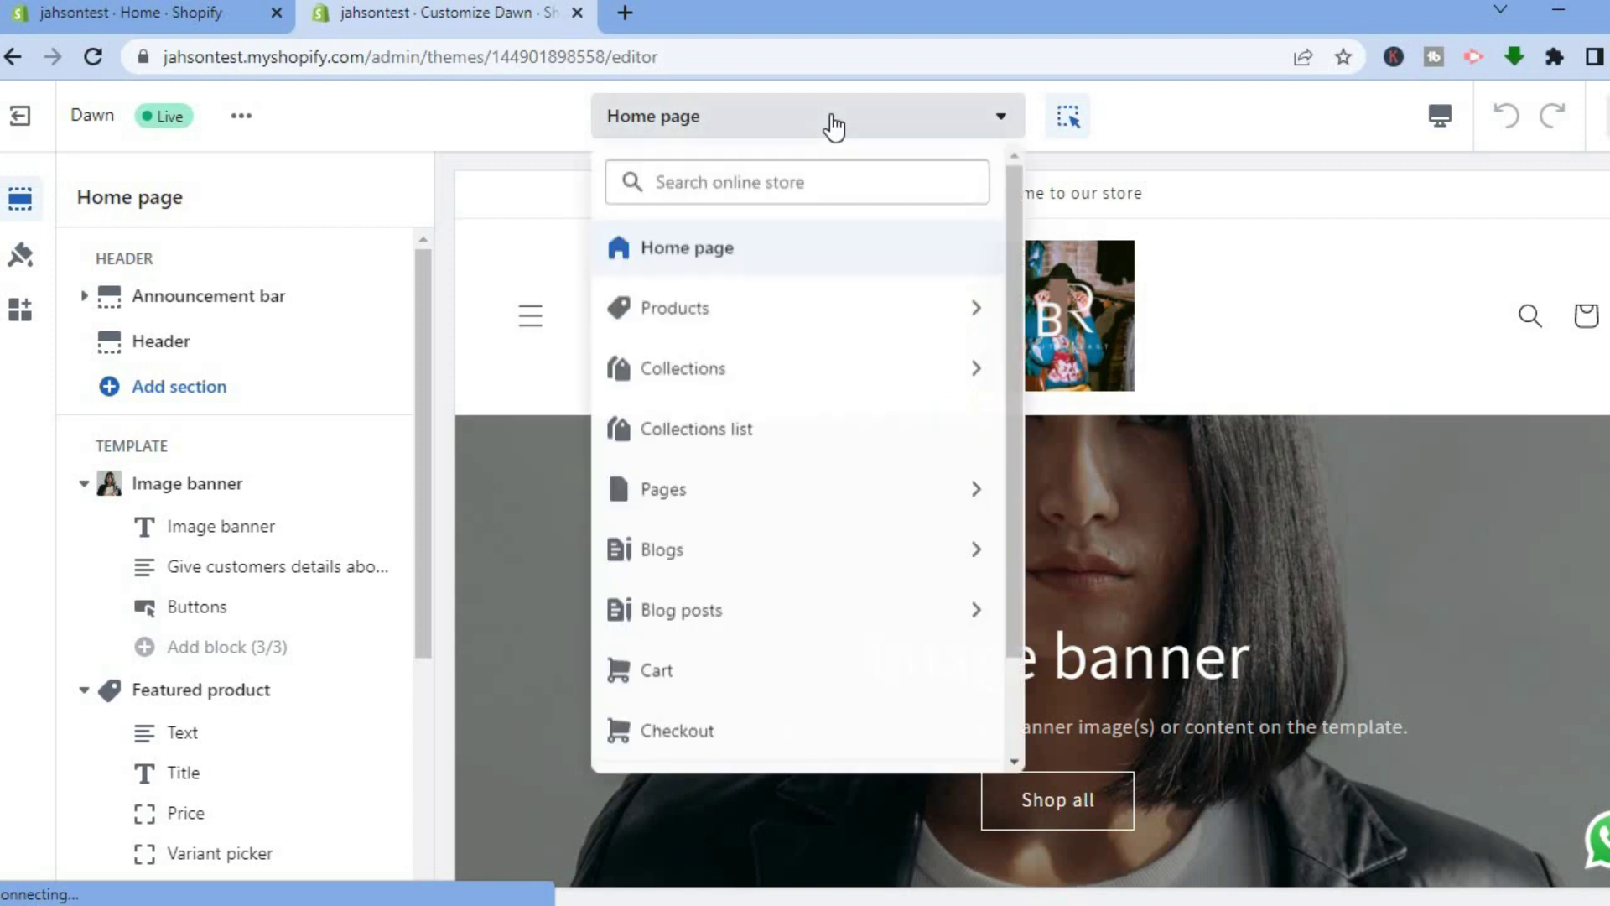
pyautogui.click(815, 317)
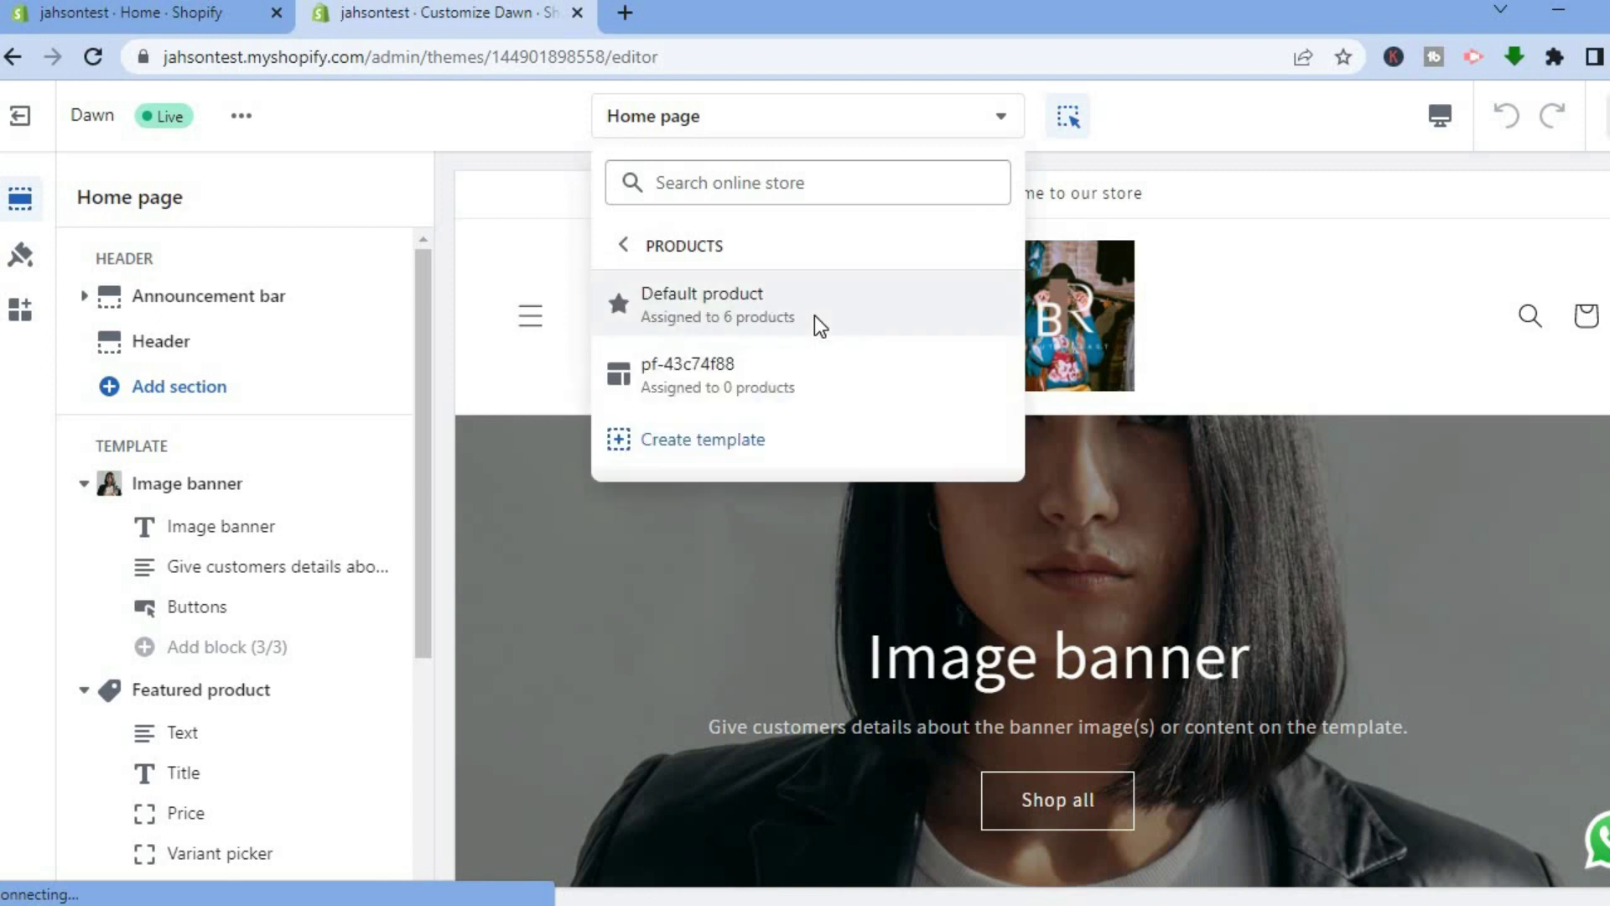
pyautogui.click(739, 318)
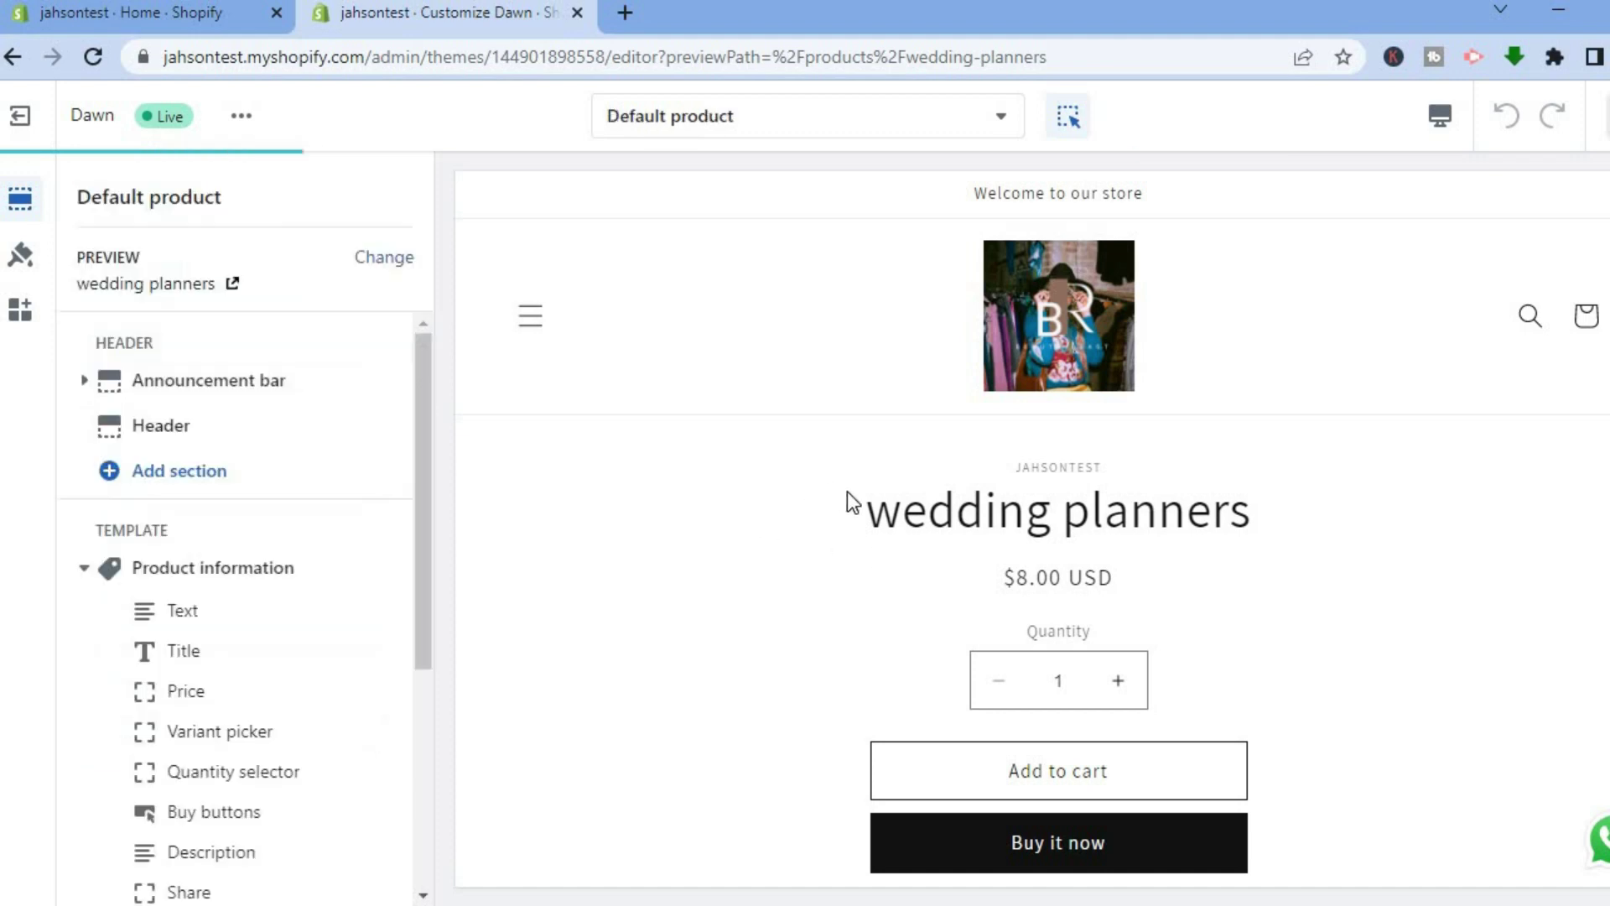
pyautogui.moveTo(426, 449); pyautogui.dragTo(401, 627)
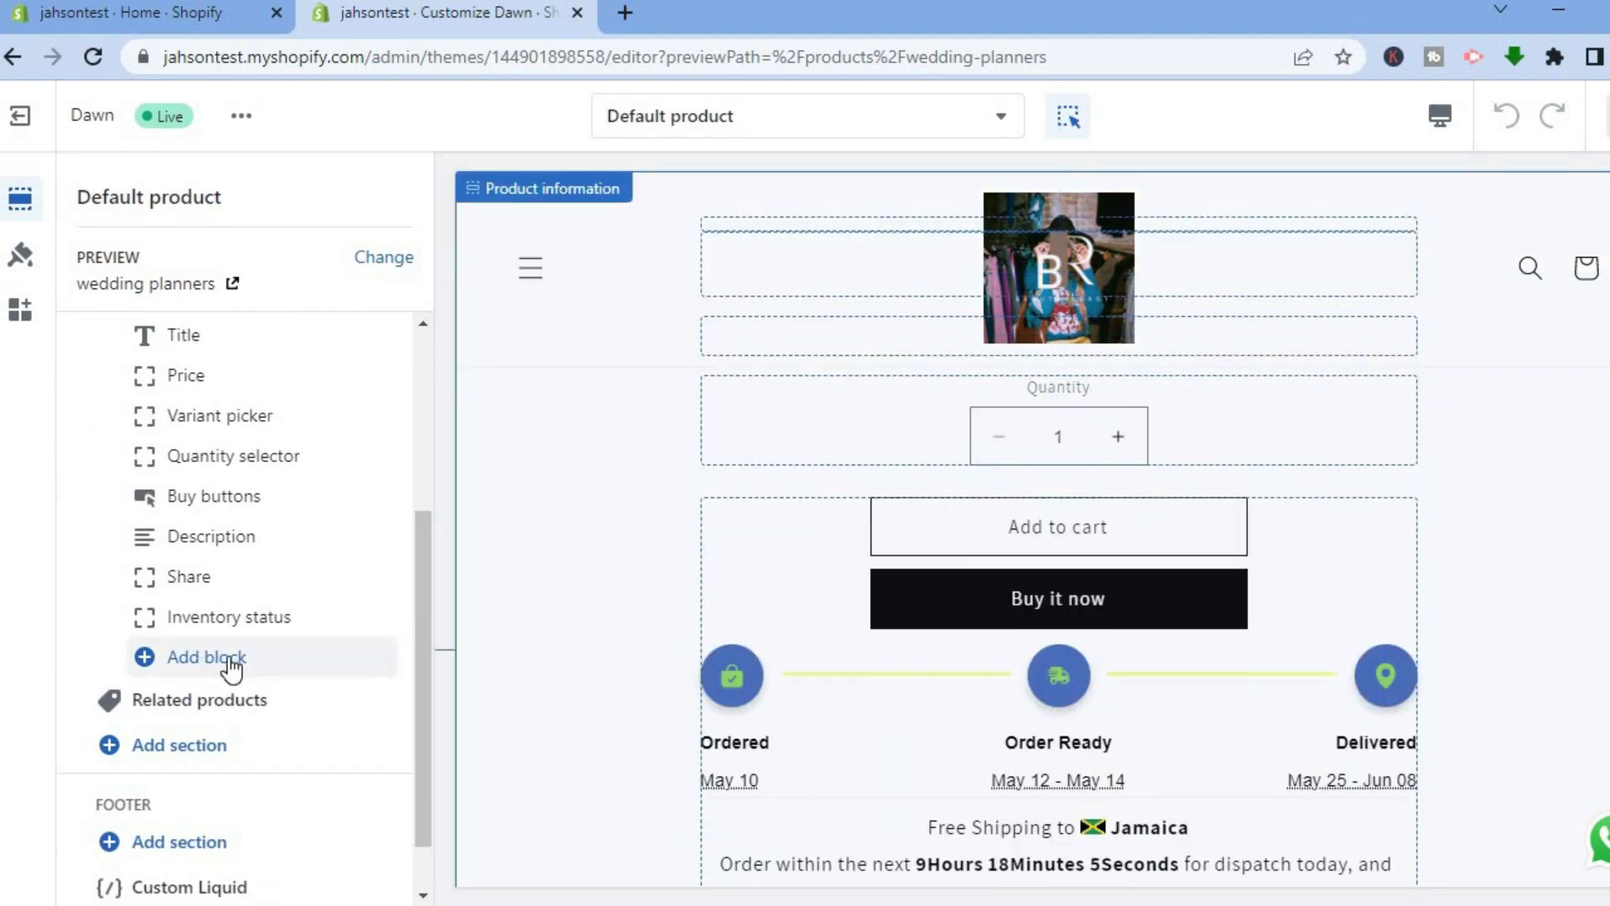
# Add the Trust Badges V2 app block to the Default product template.
pyautogui.click(231, 661)
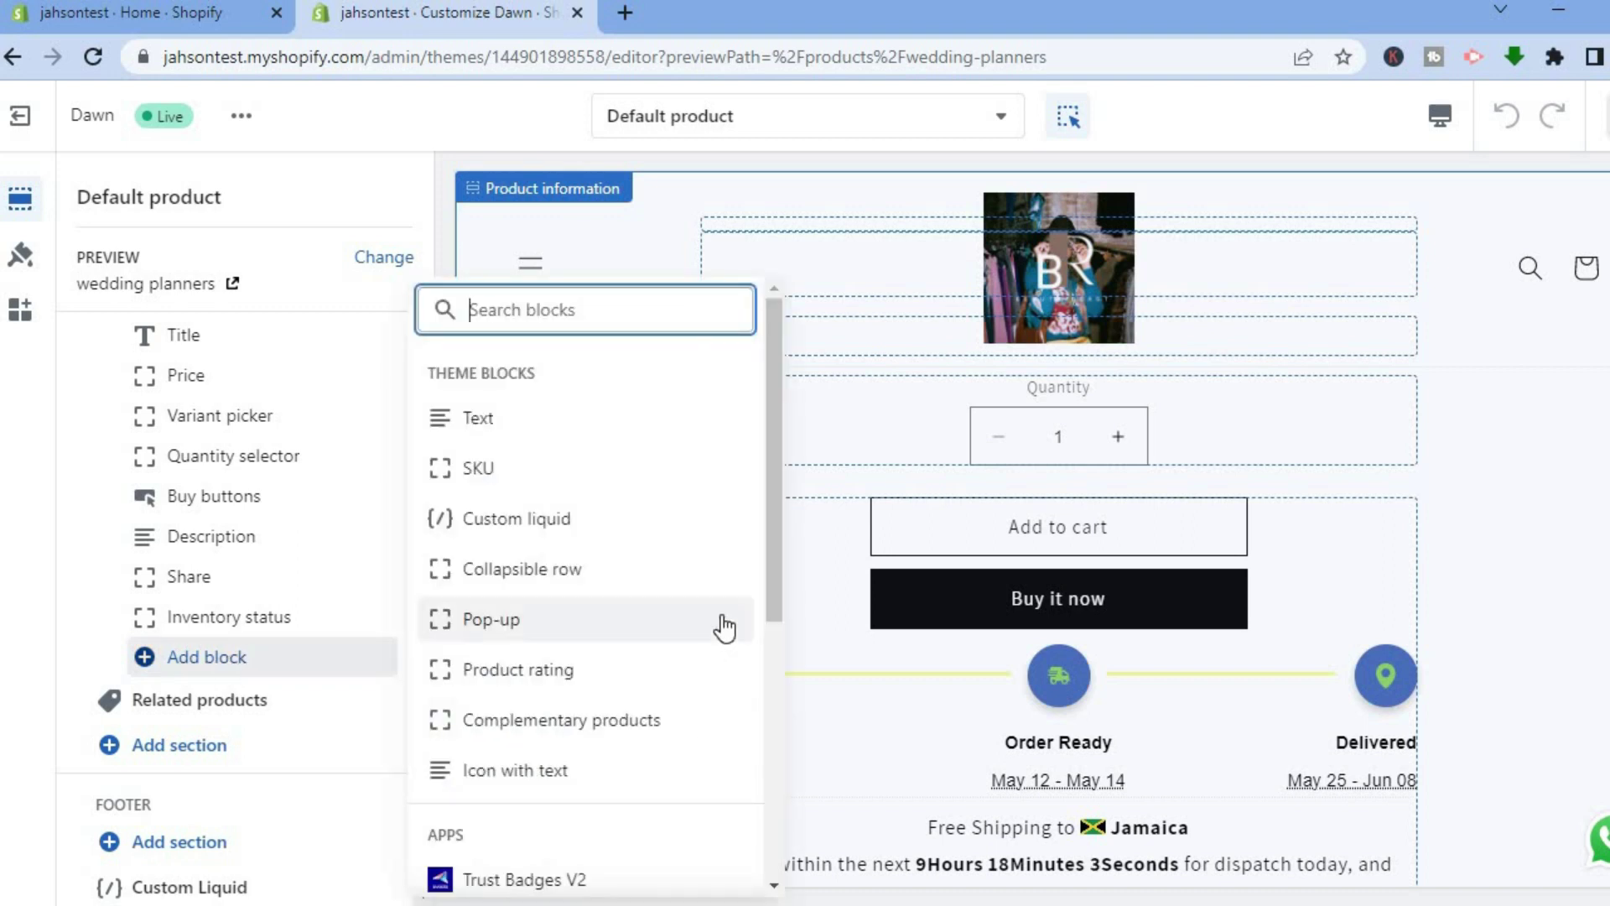
pyautogui.moveTo(772, 532); pyautogui.dragTo(764, 665)
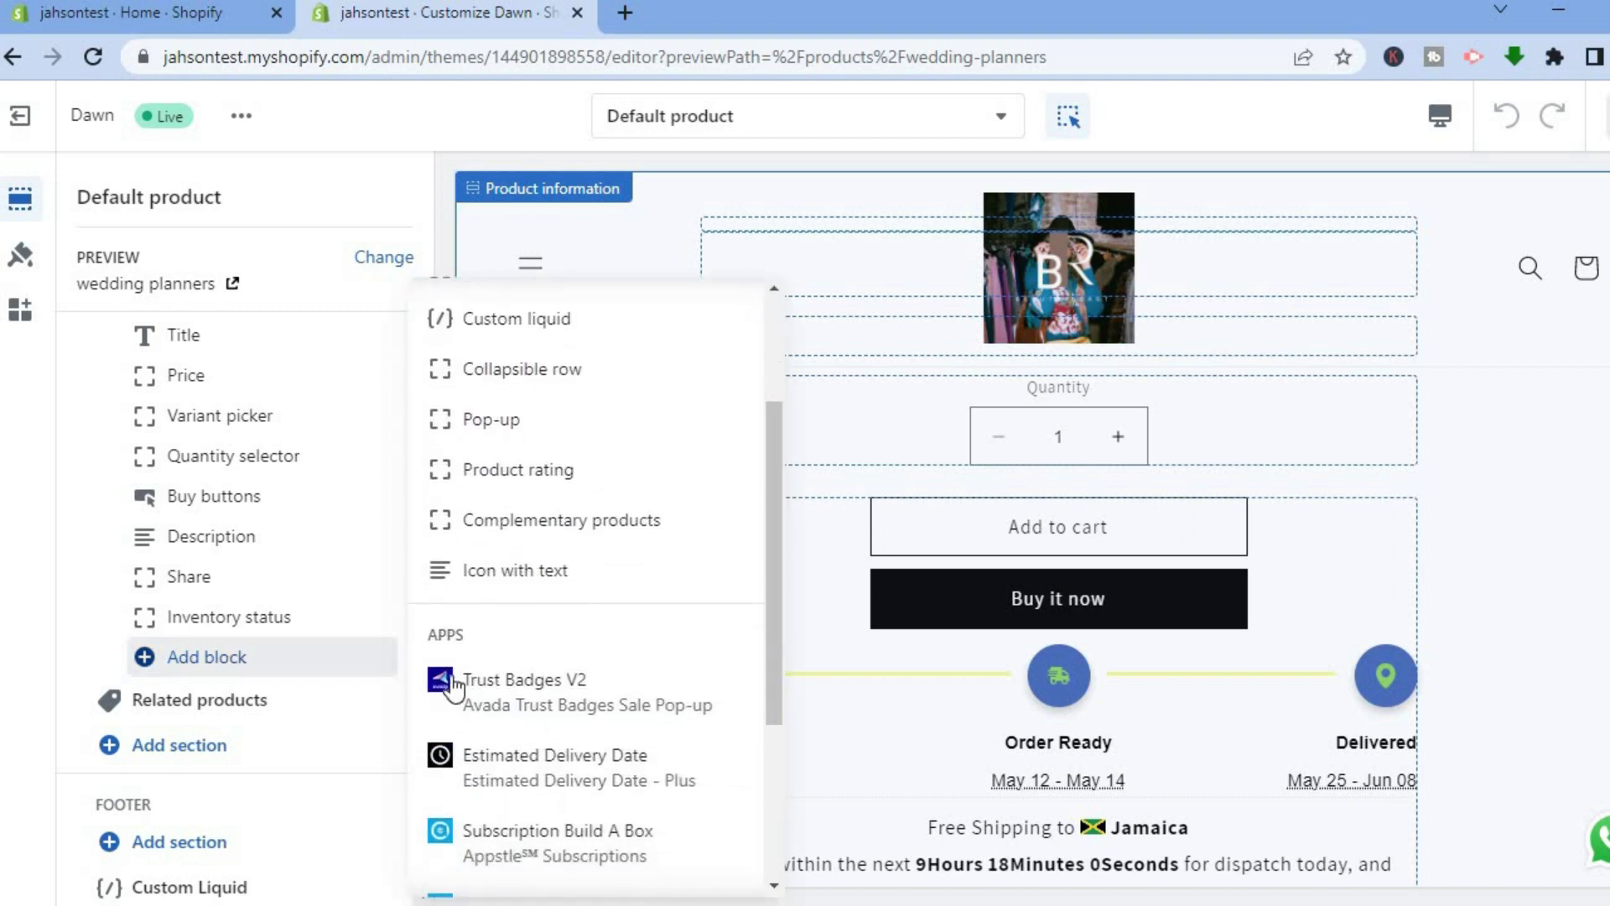
pyautogui.click(528, 692)
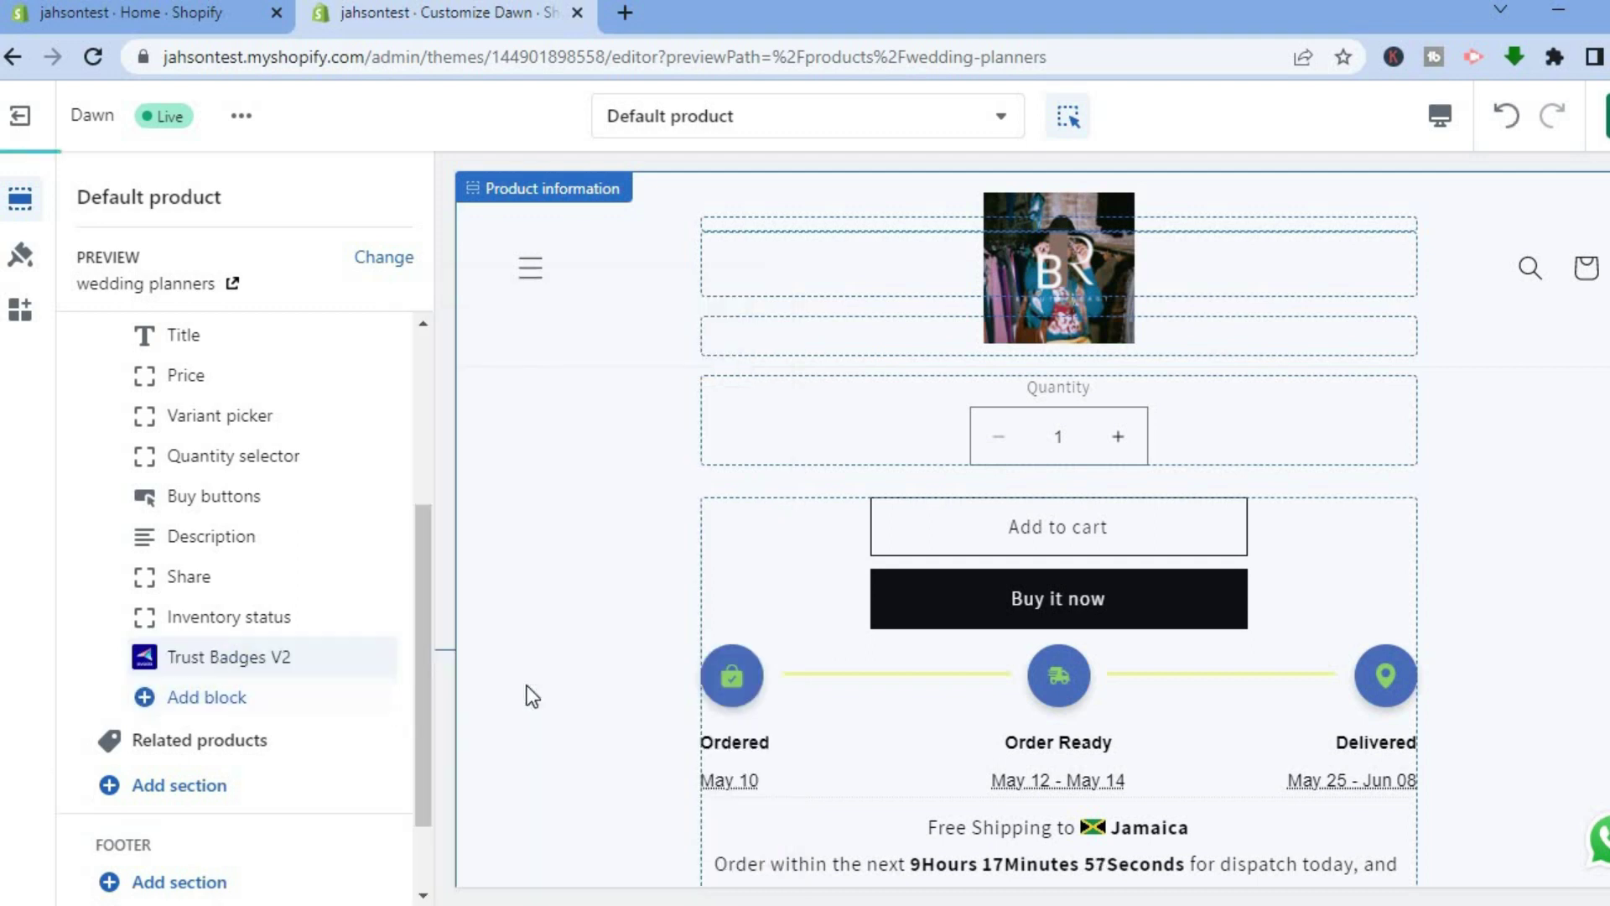
# Replace the block's placeholder Widget Id with the copied Avada widget ID.
pyautogui.click(240, 669)
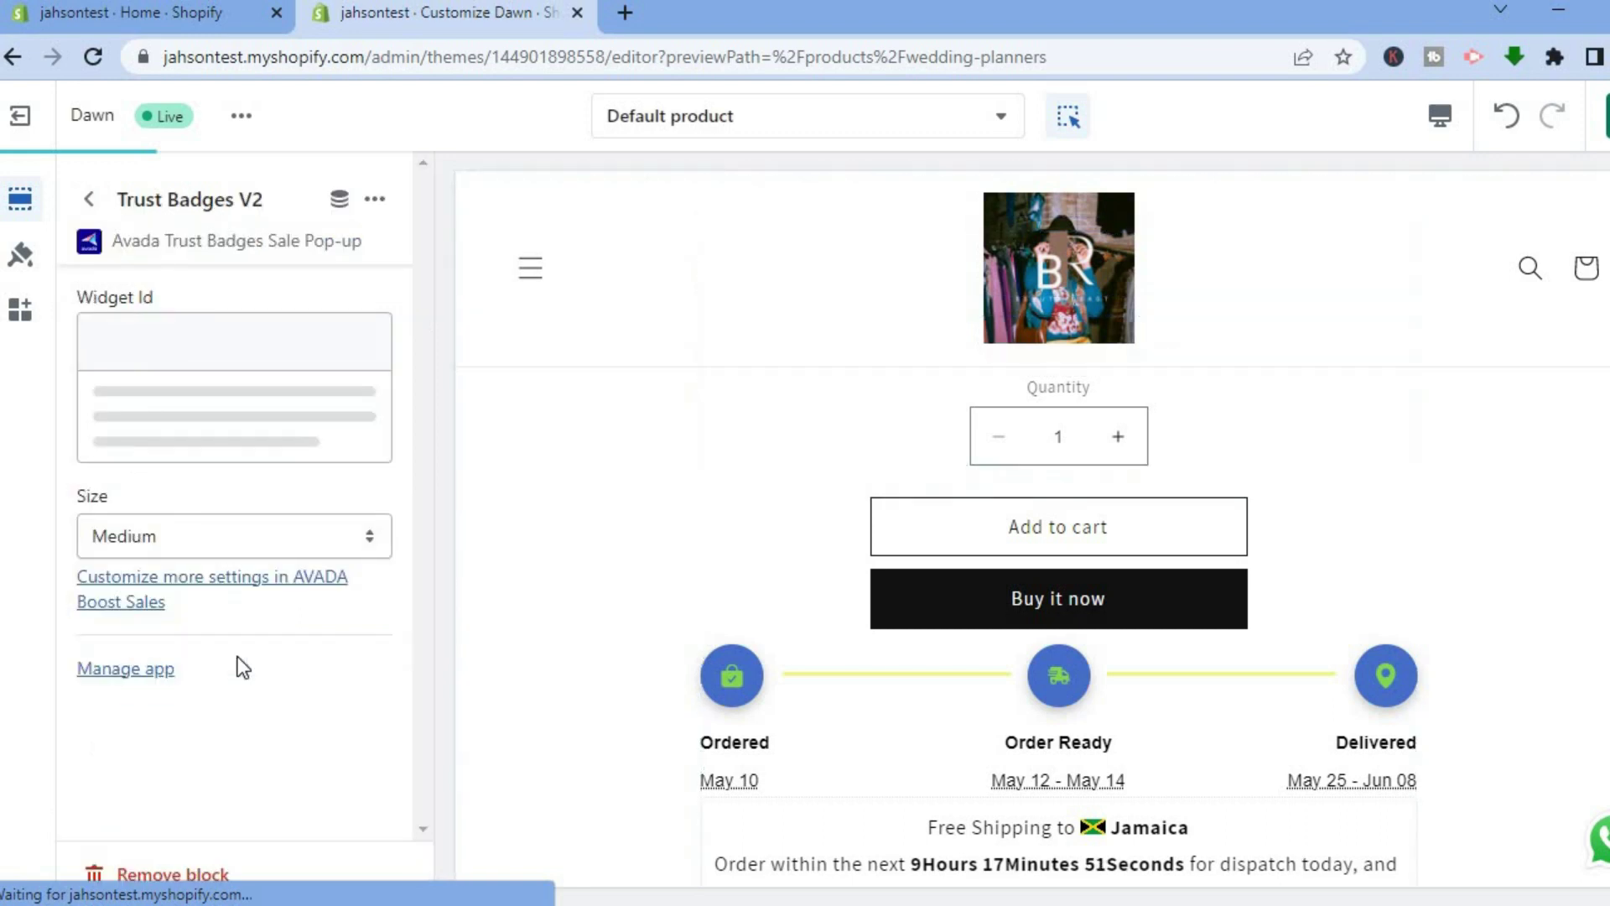
pyautogui.click(190, 352)
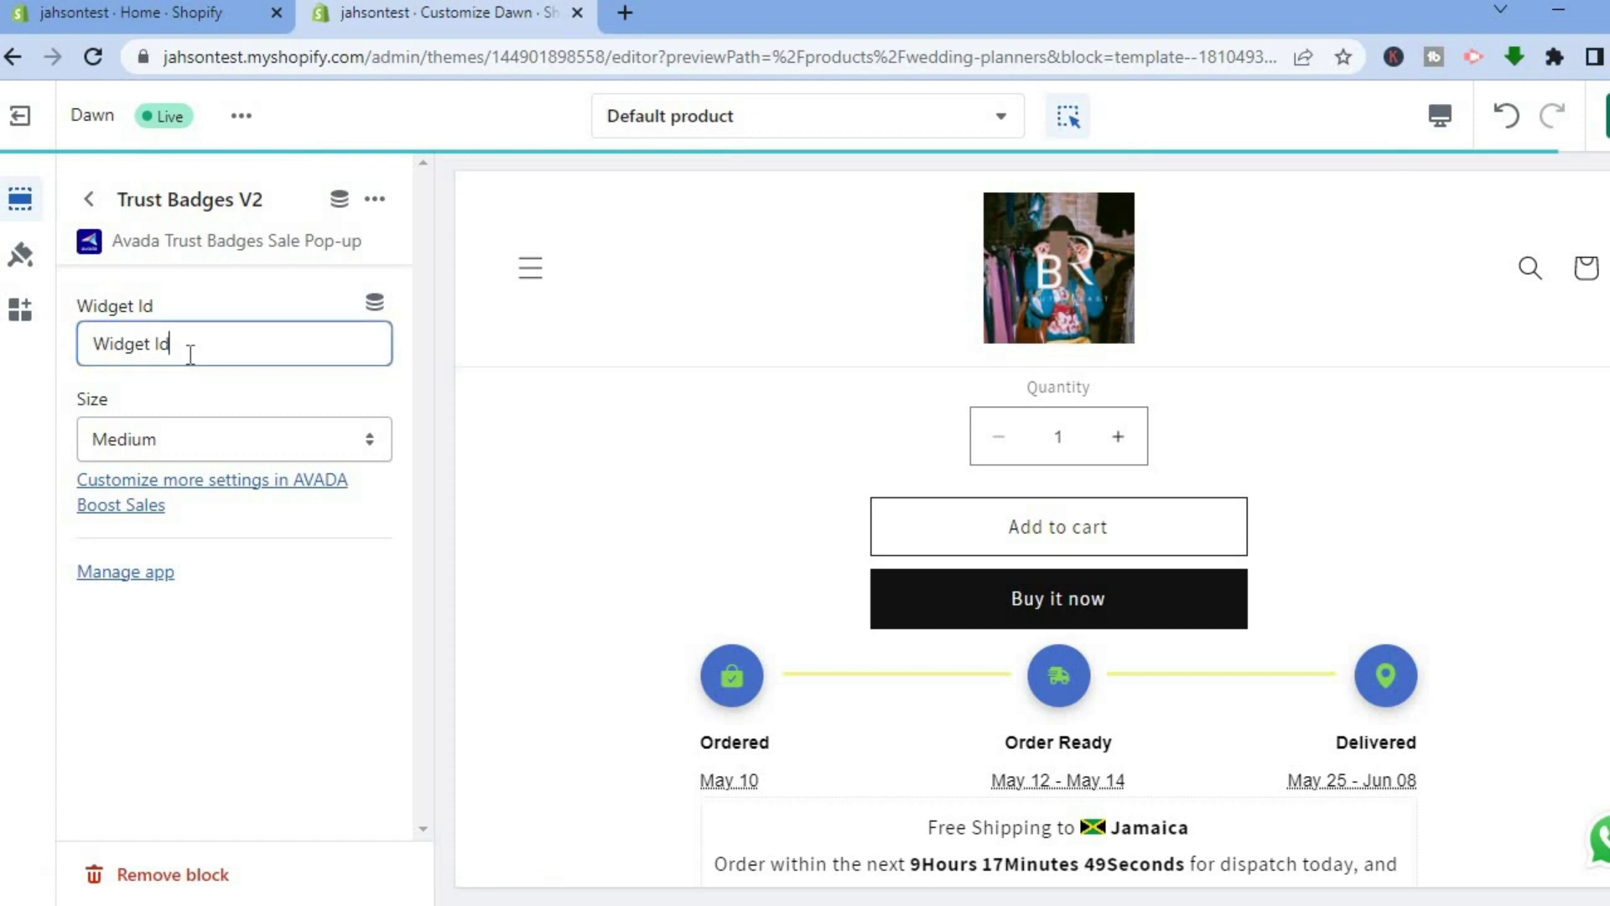
pyautogui.tripleClick(112, 346)
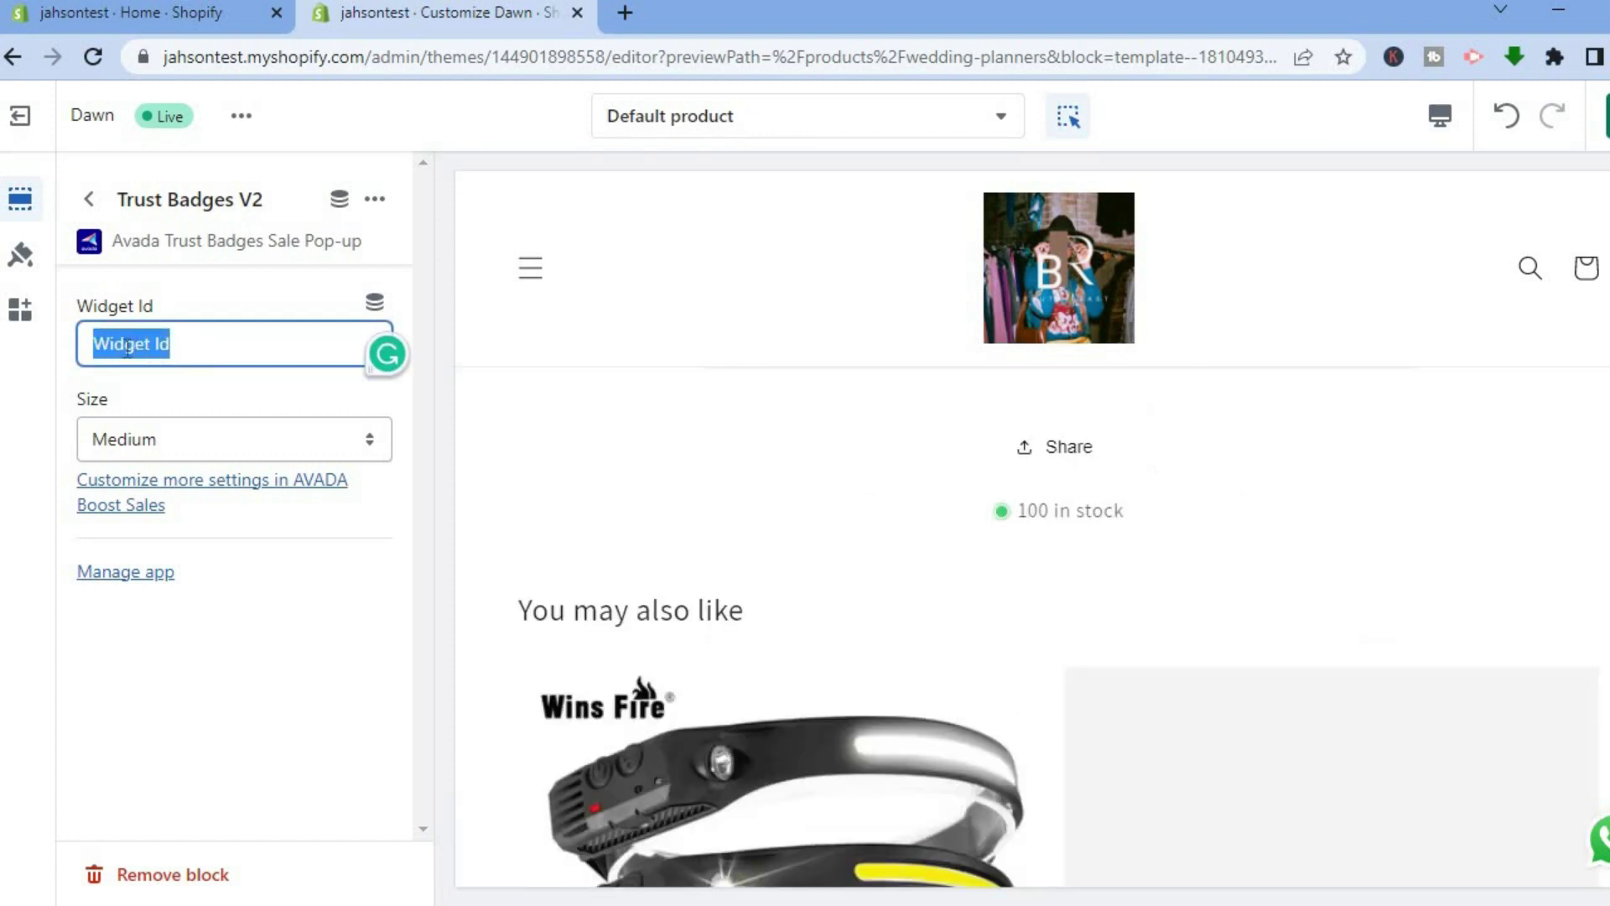
pyautogui.rightClick(125, 349)
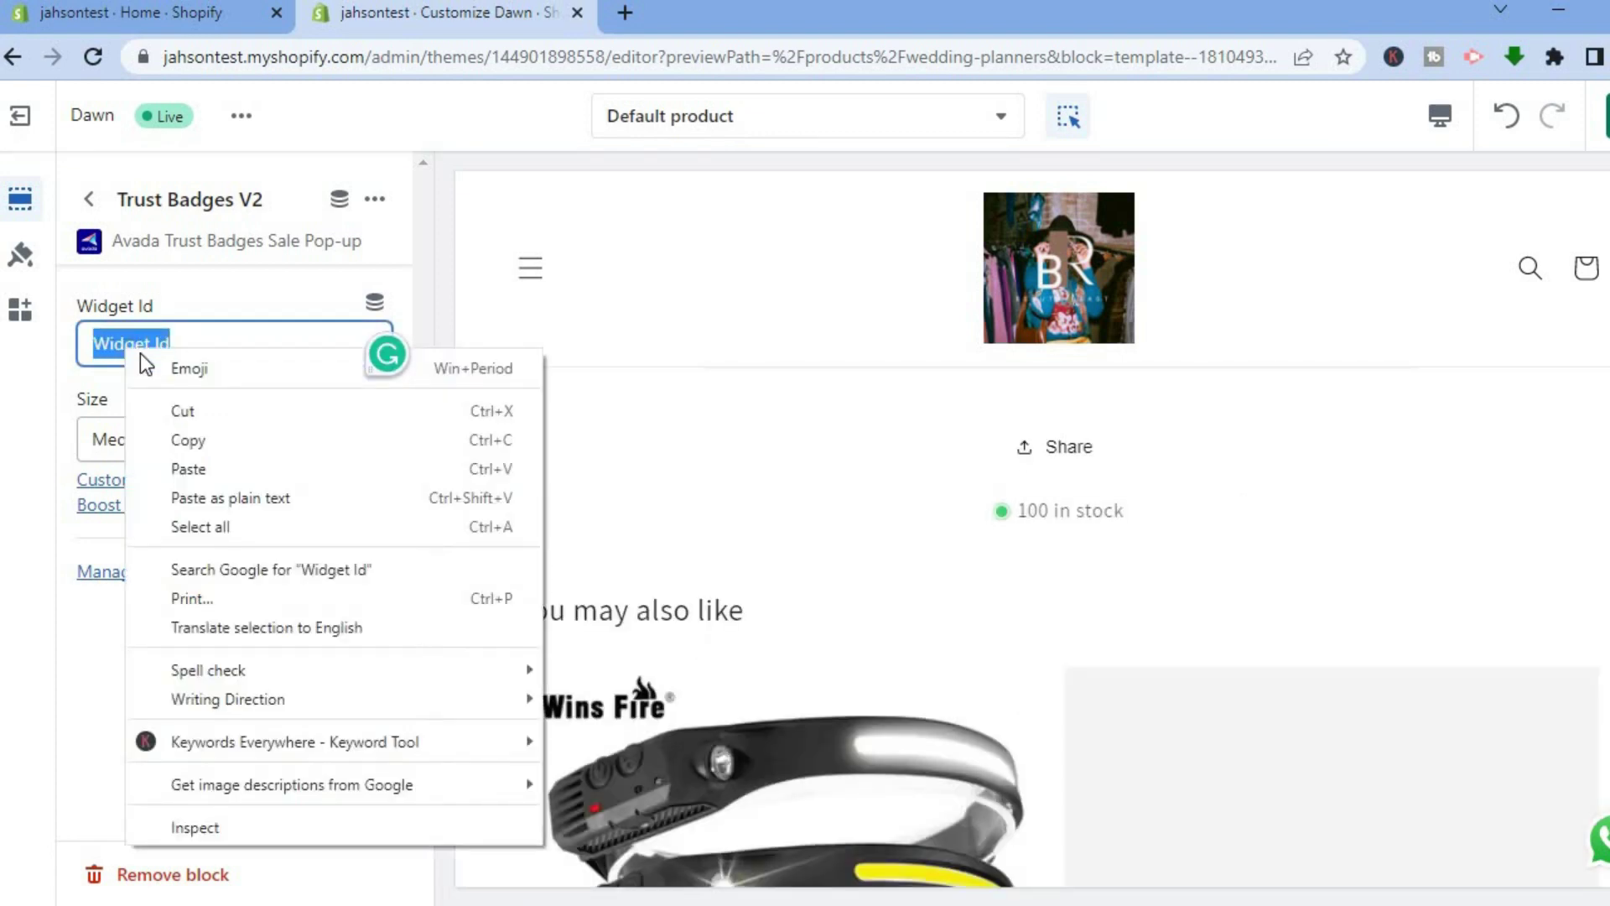
pyautogui.click(191, 468)
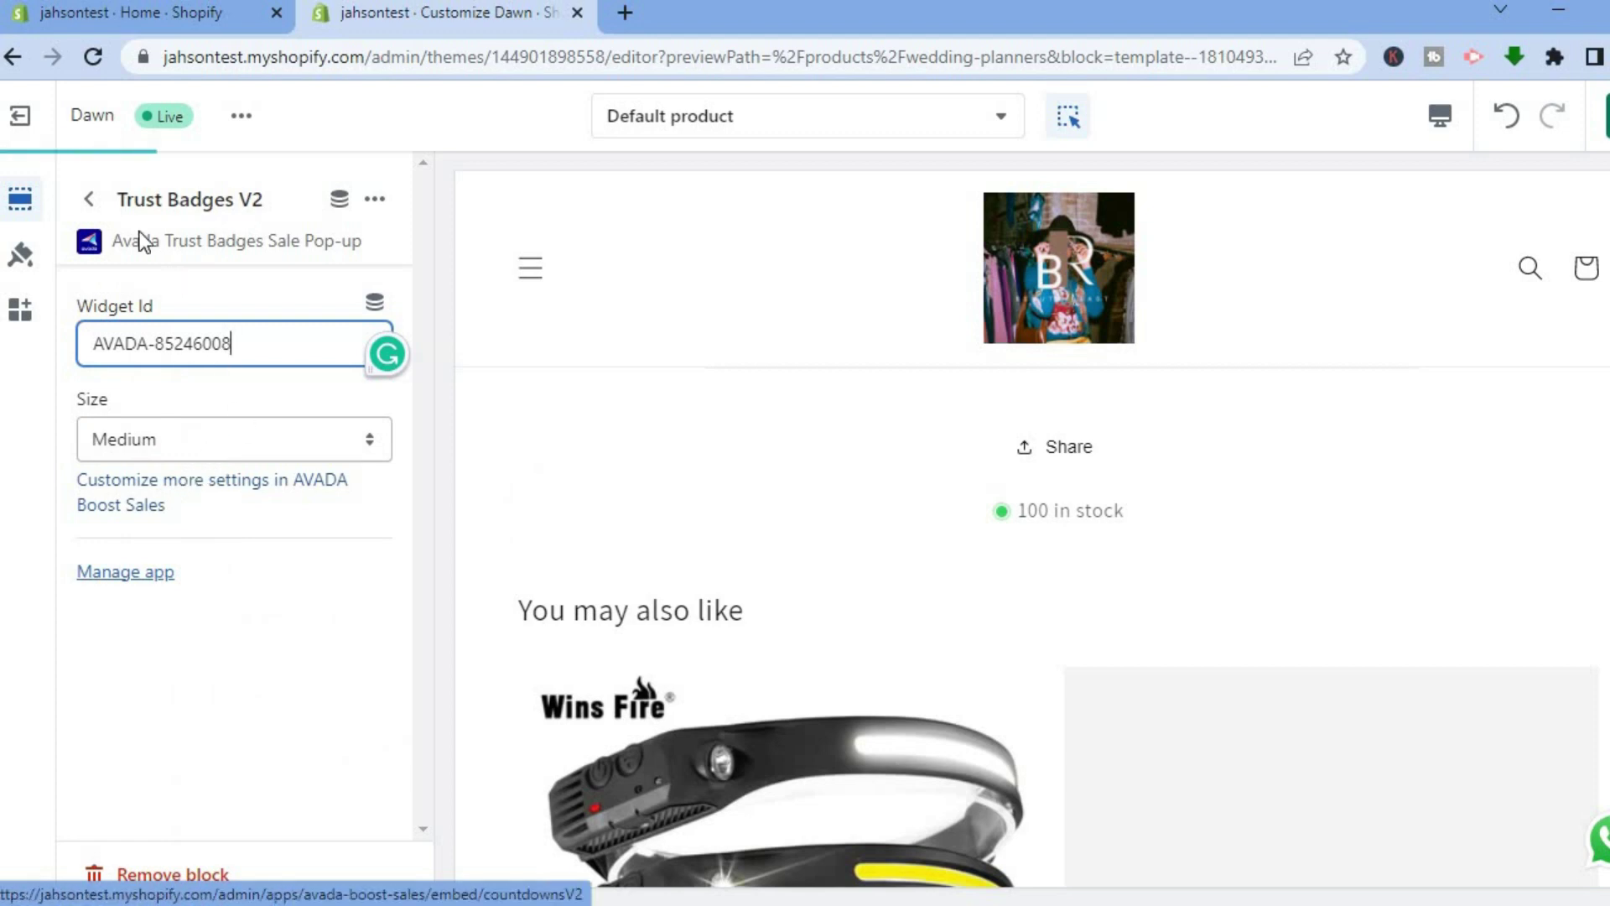
pyautogui.click(89, 201)
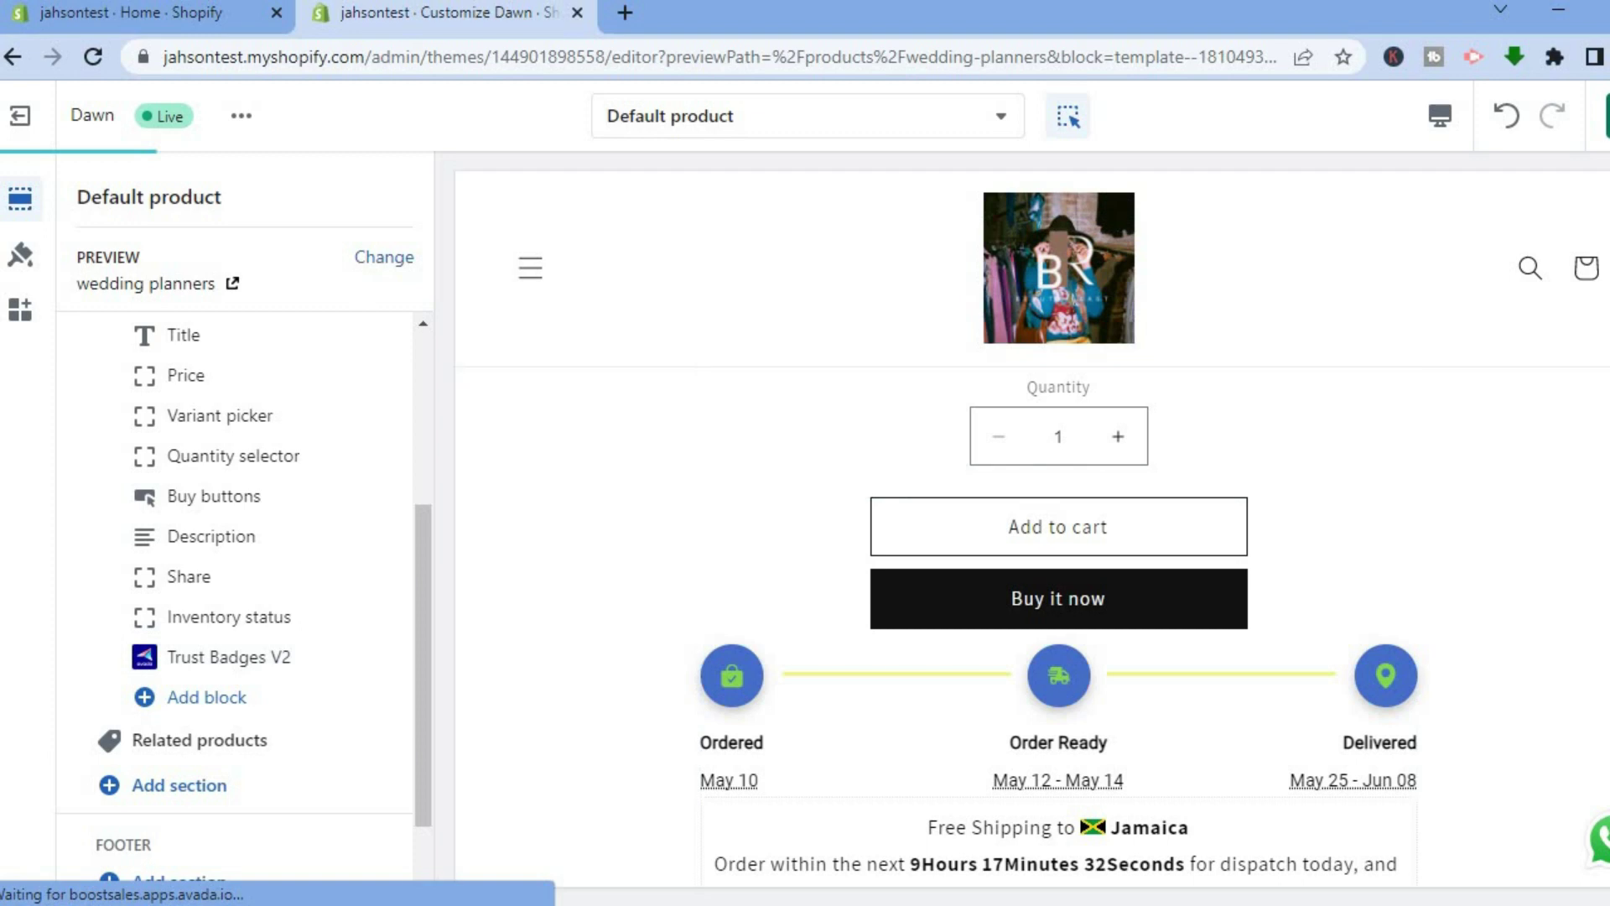
# Move the Trust Badges V2 block to just below Buy buttons and check the payment logos in the preview.
pyautogui.scroll(-7, 640, 873)
pyautogui.scroll(2, 640, 872)
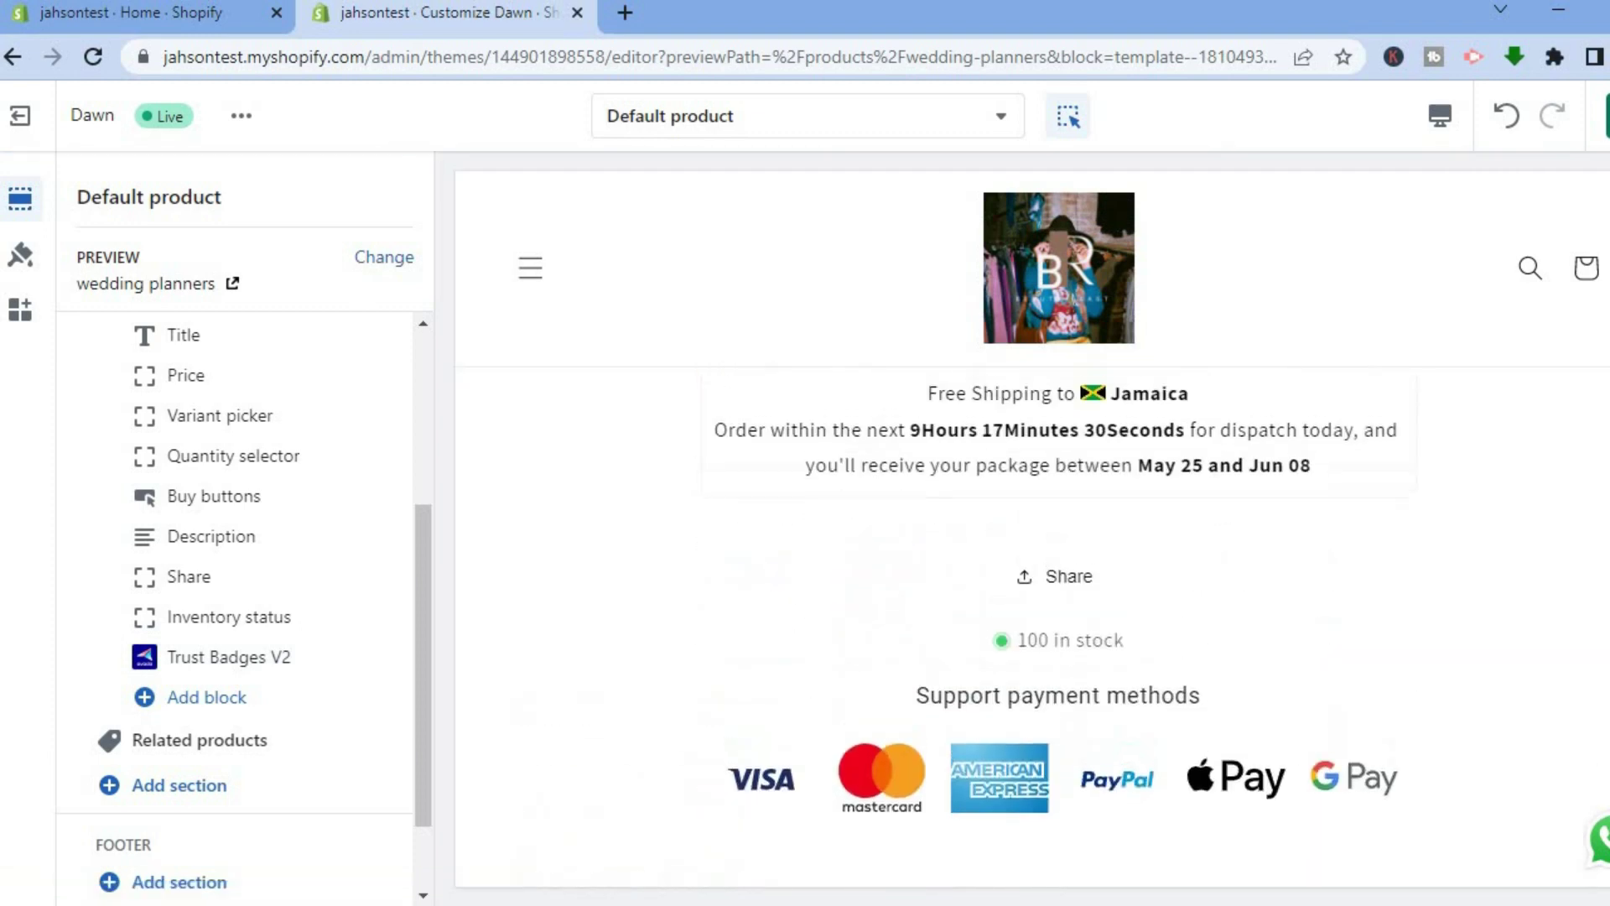
pyautogui.scroll(5, 706, 570)
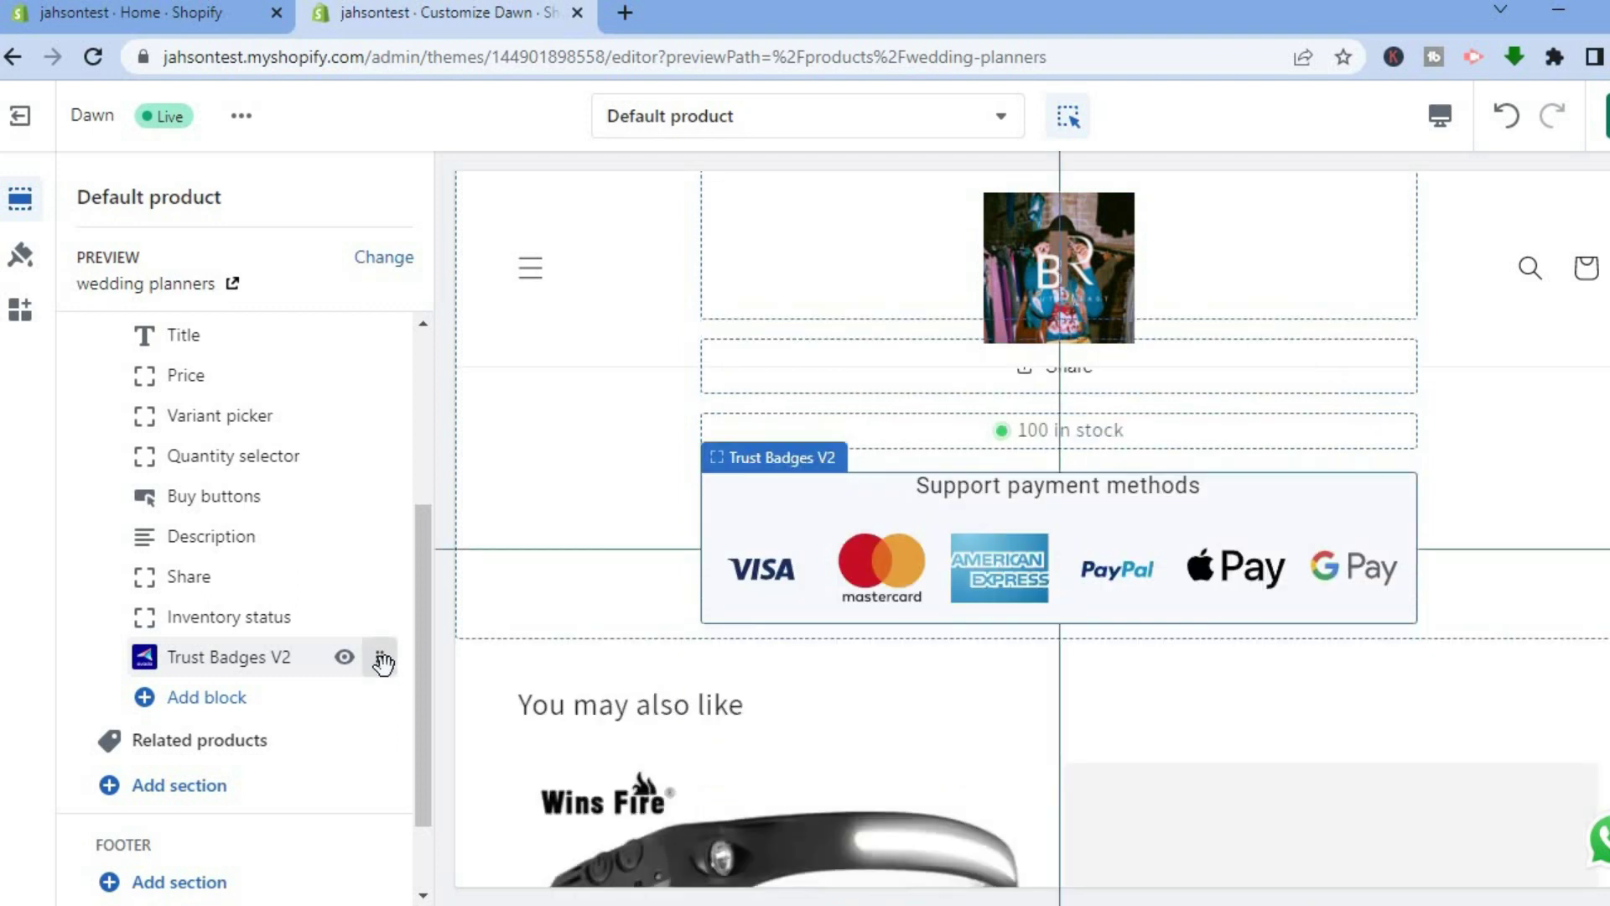
pyautogui.moveTo(383, 663); pyautogui.dragTo(242, 554)
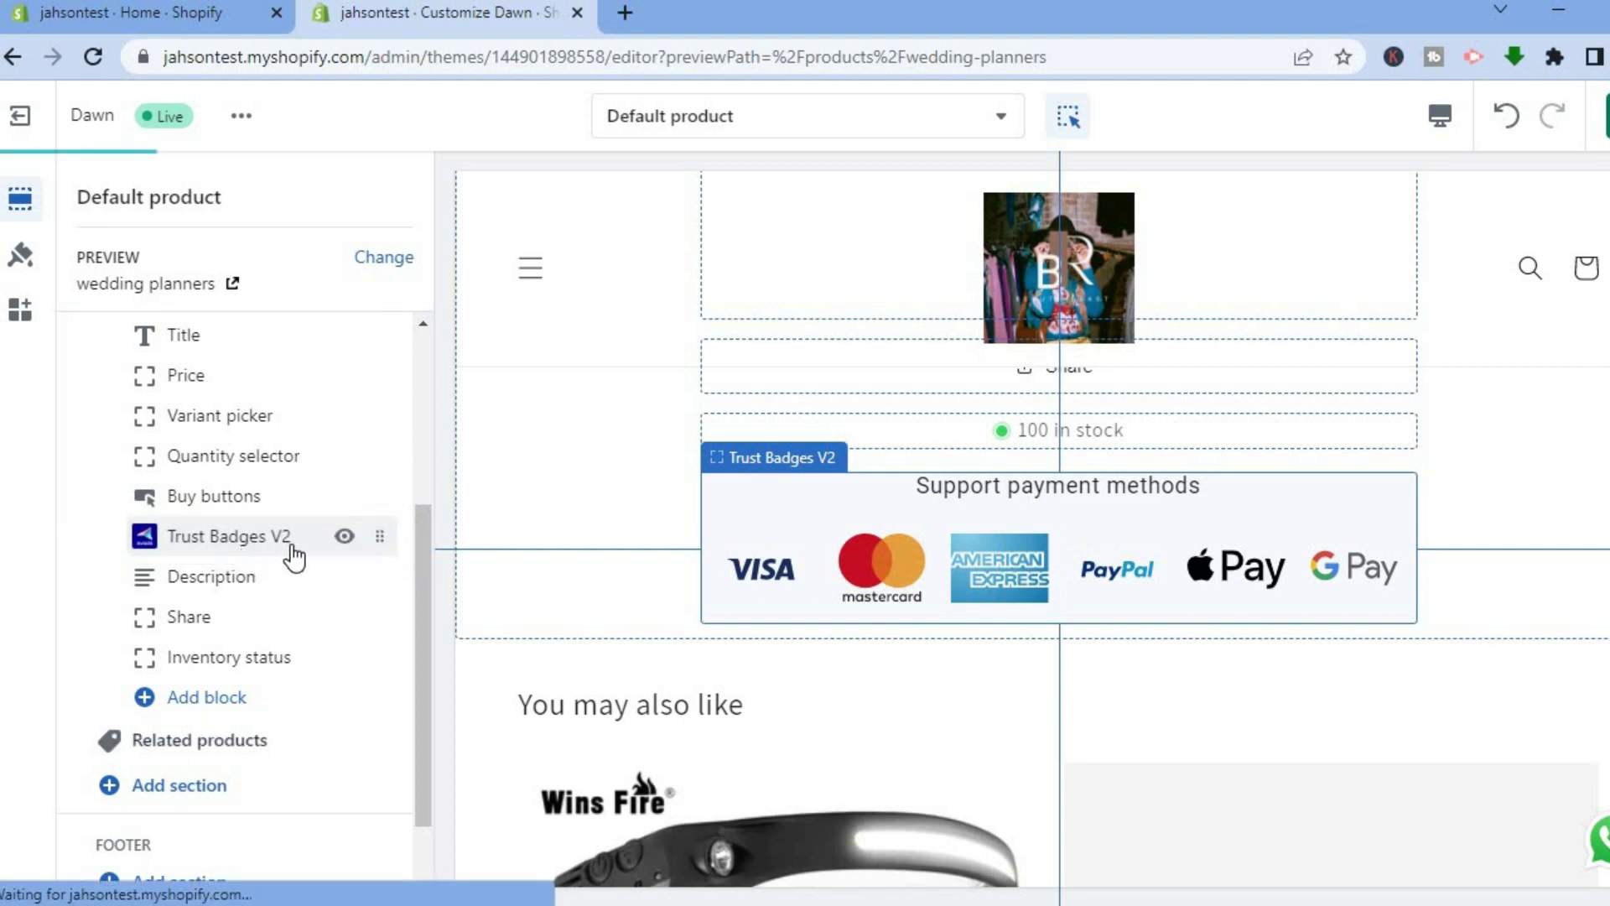
pyautogui.click(294, 555)
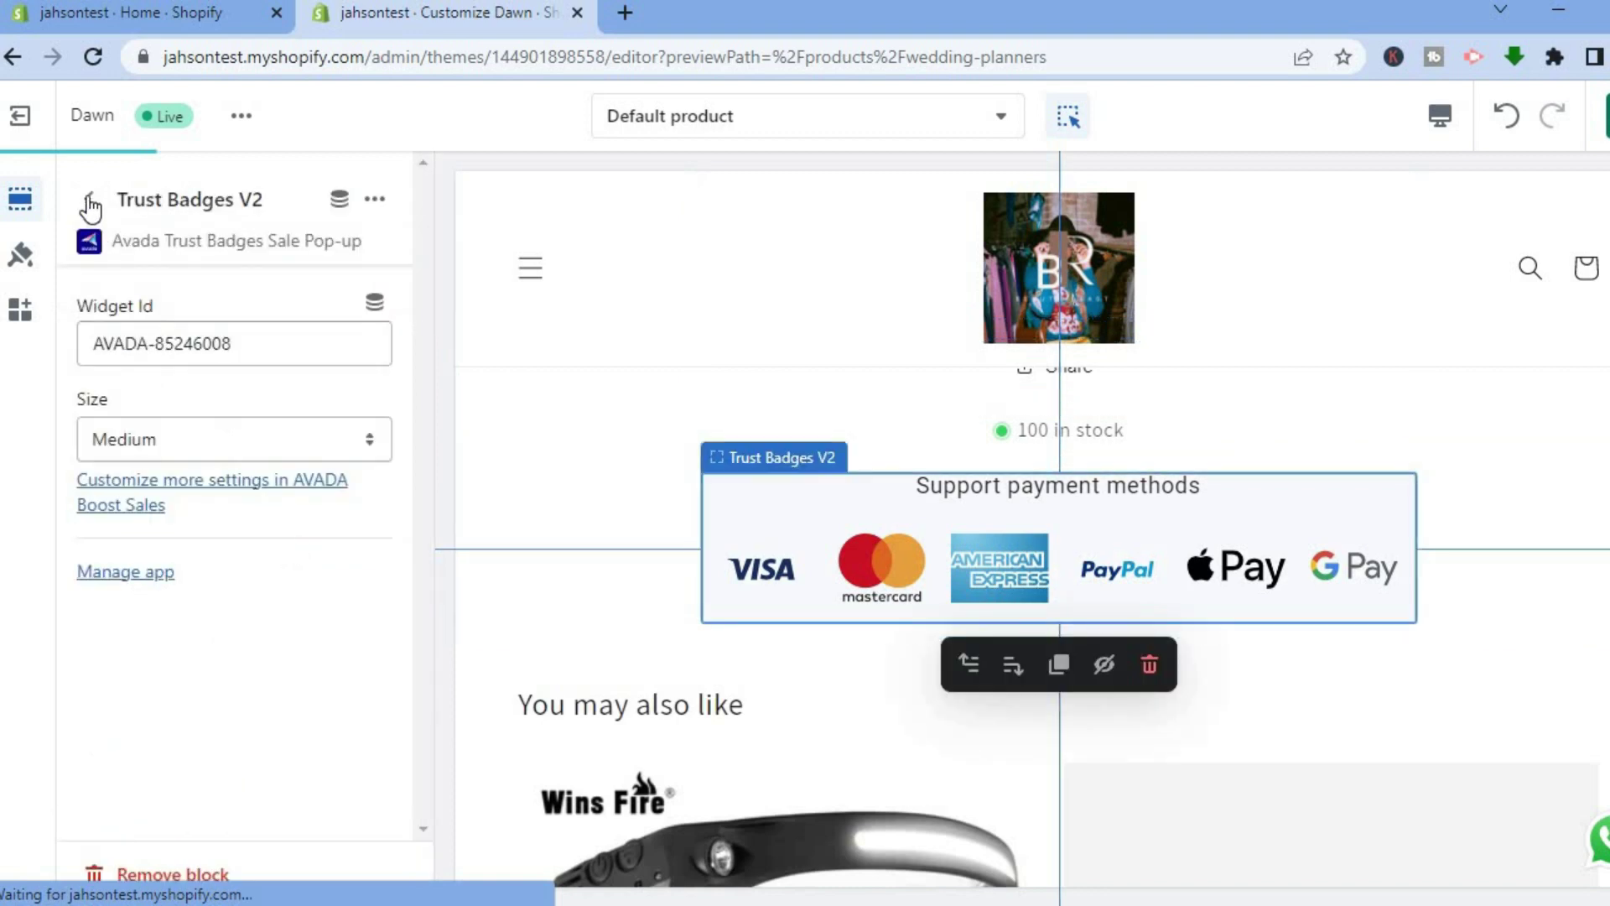
pyautogui.click(88, 199)
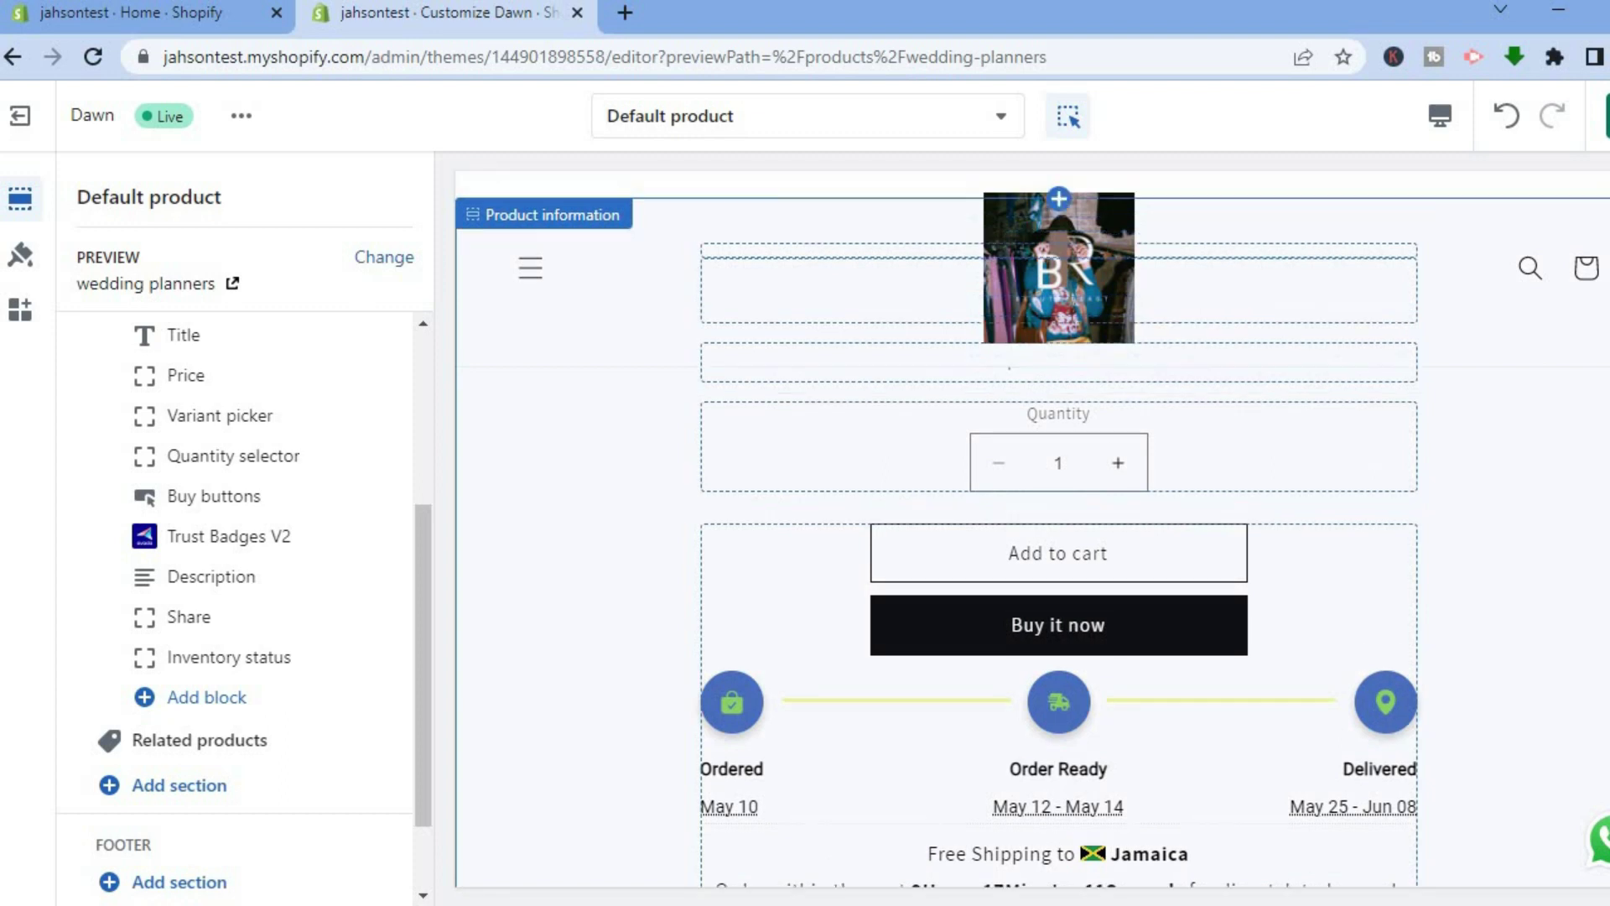
pyautogui.scroll(-9, 1031, 528)
pyautogui.scroll(3, 1031, 528)
pyautogui.scroll(5, 1031, 528)
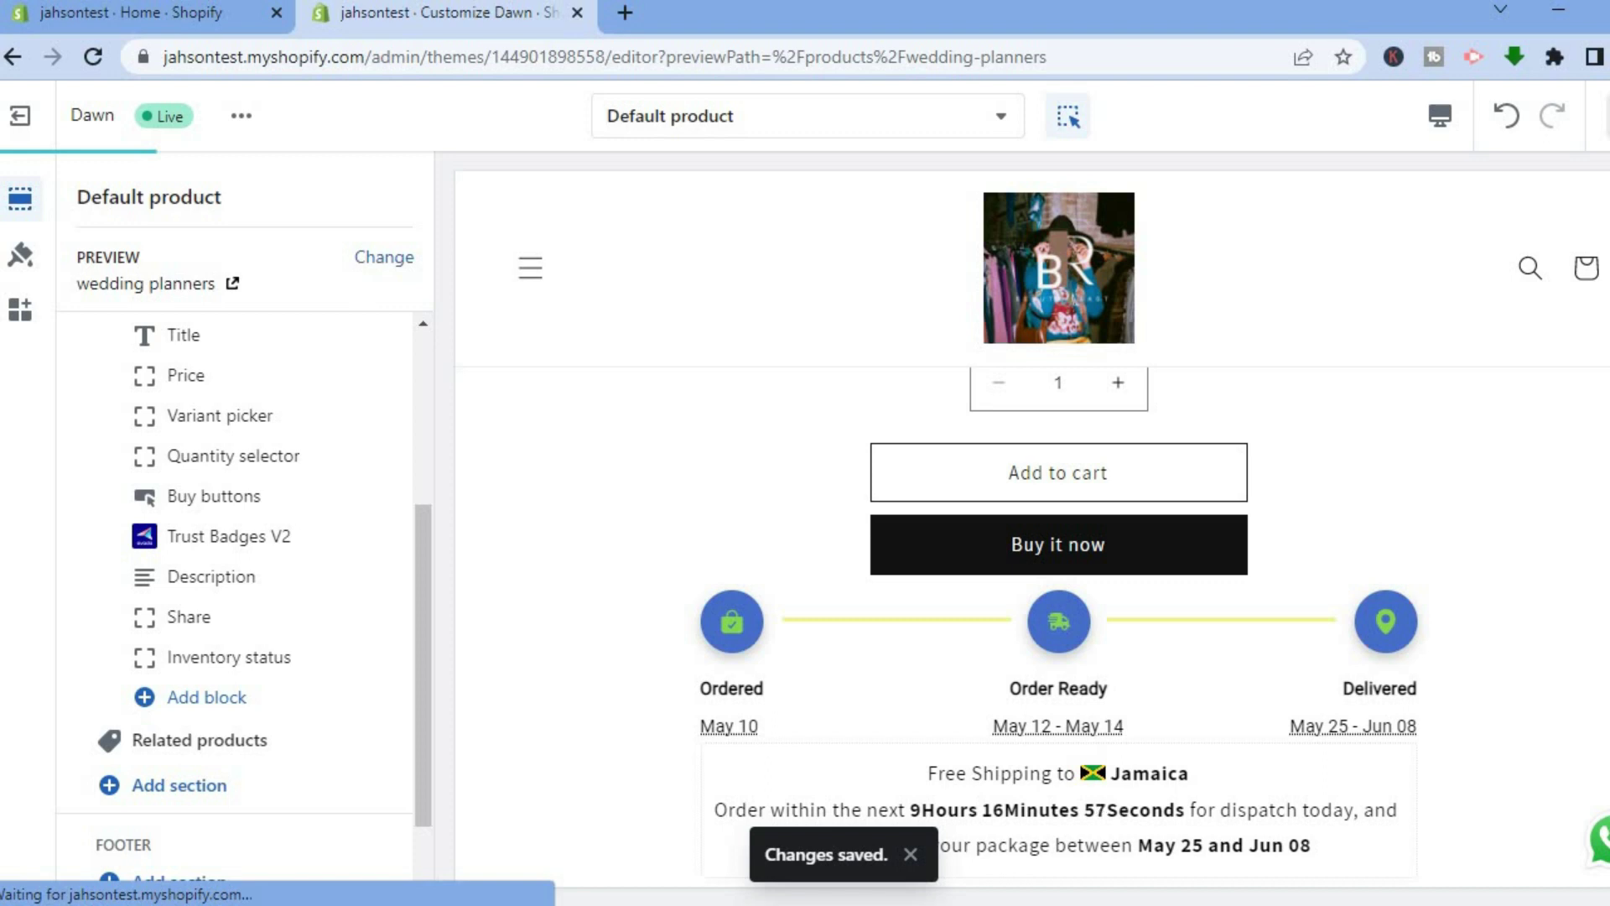
pyautogui.scroll(-4, 1032, 536)
pyautogui.scroll(4, 1031, 537)
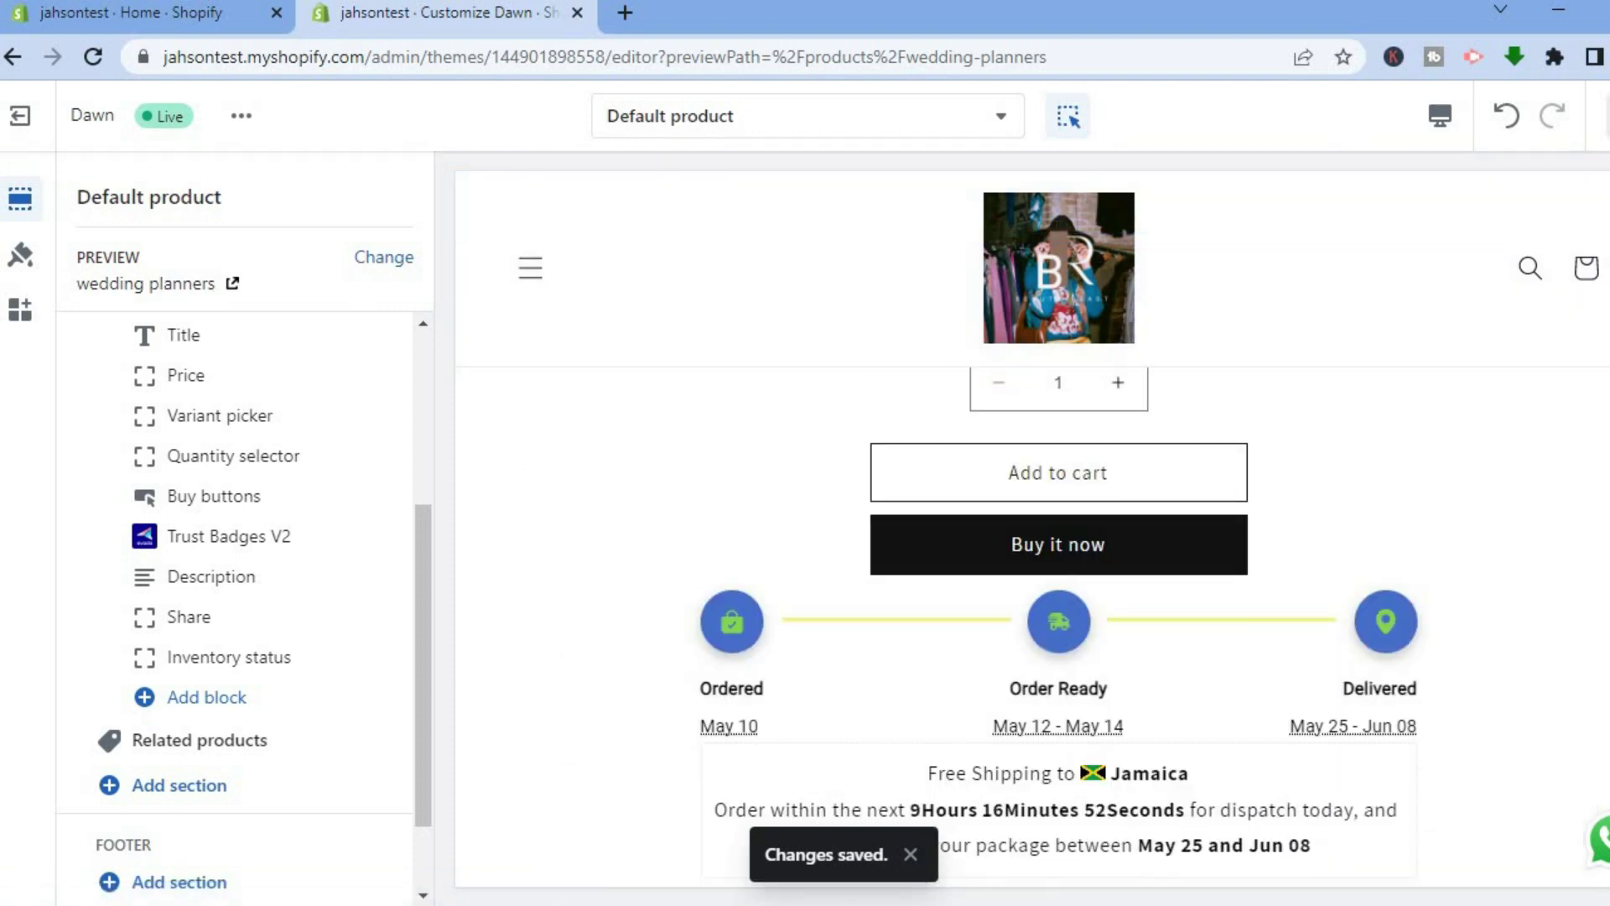
pyautogui.scroll(4, 1032, 537)
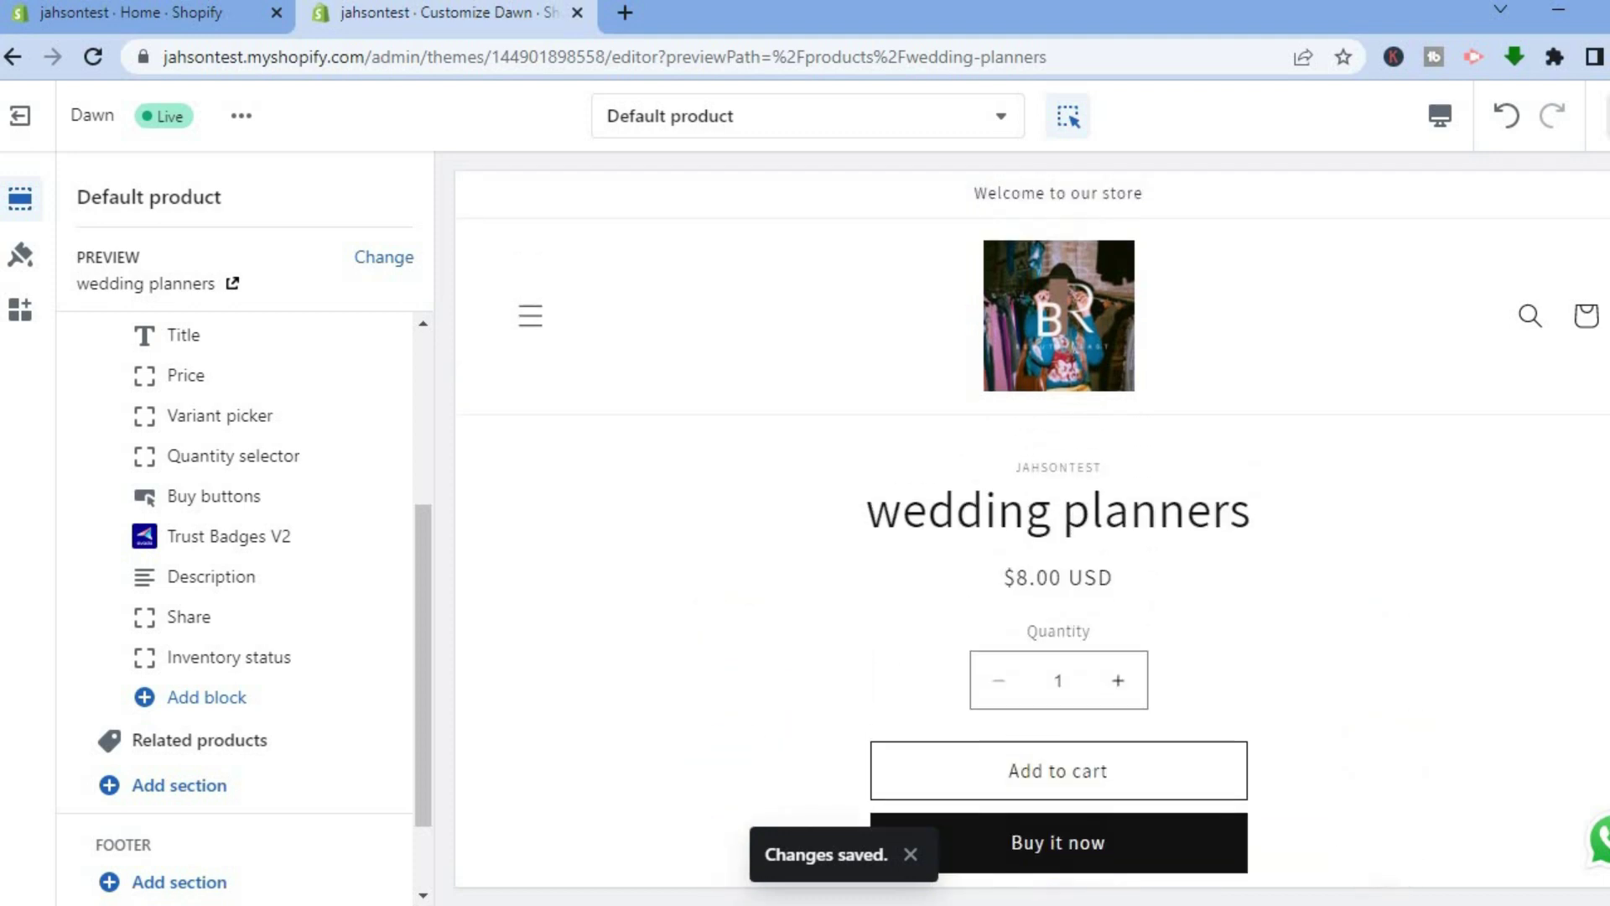
pyautogui.scroll(-8, 1031, 537)
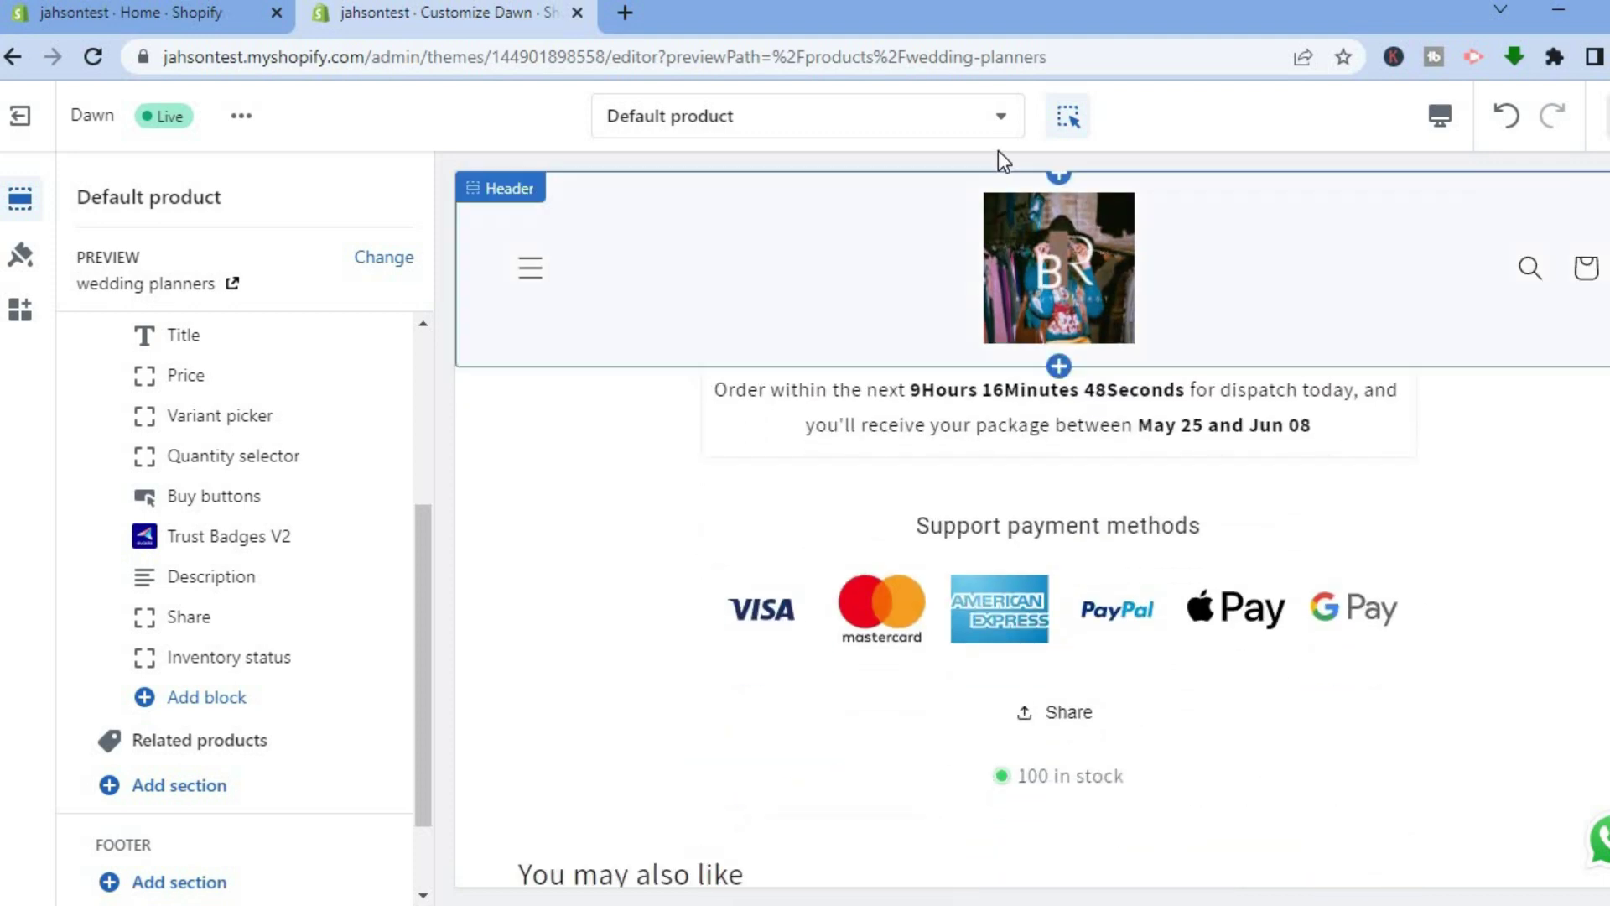
# Switch the preview to the Echo Show 8 product and check for the payment badges below Buy it now.
pyautogui.click(378, 264)
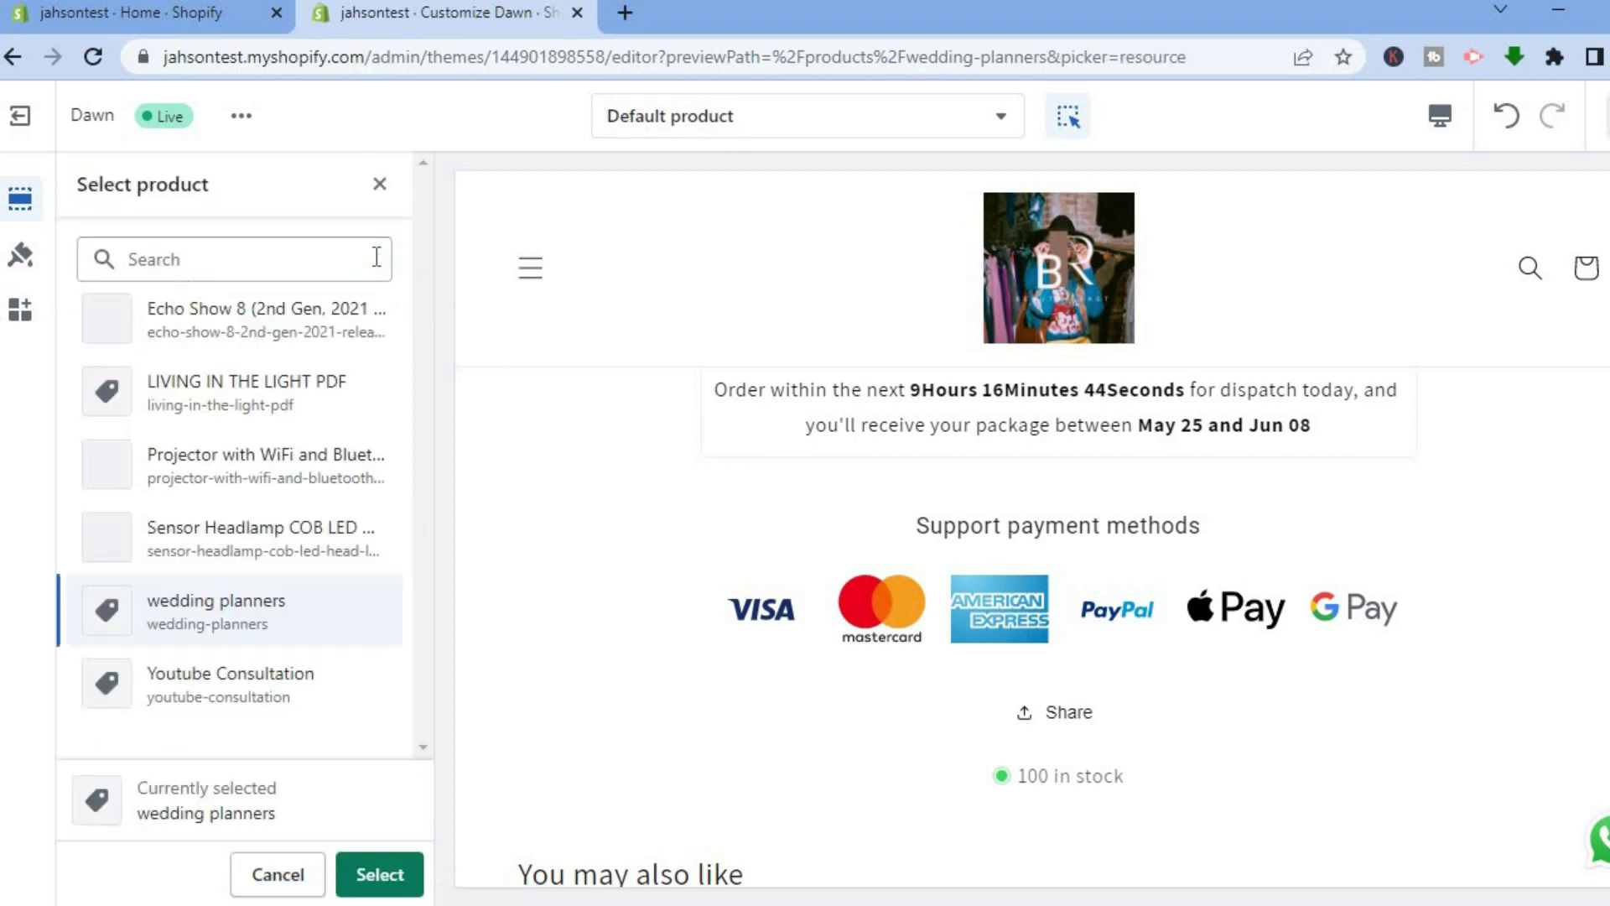
pyautogui.click(269, 327)
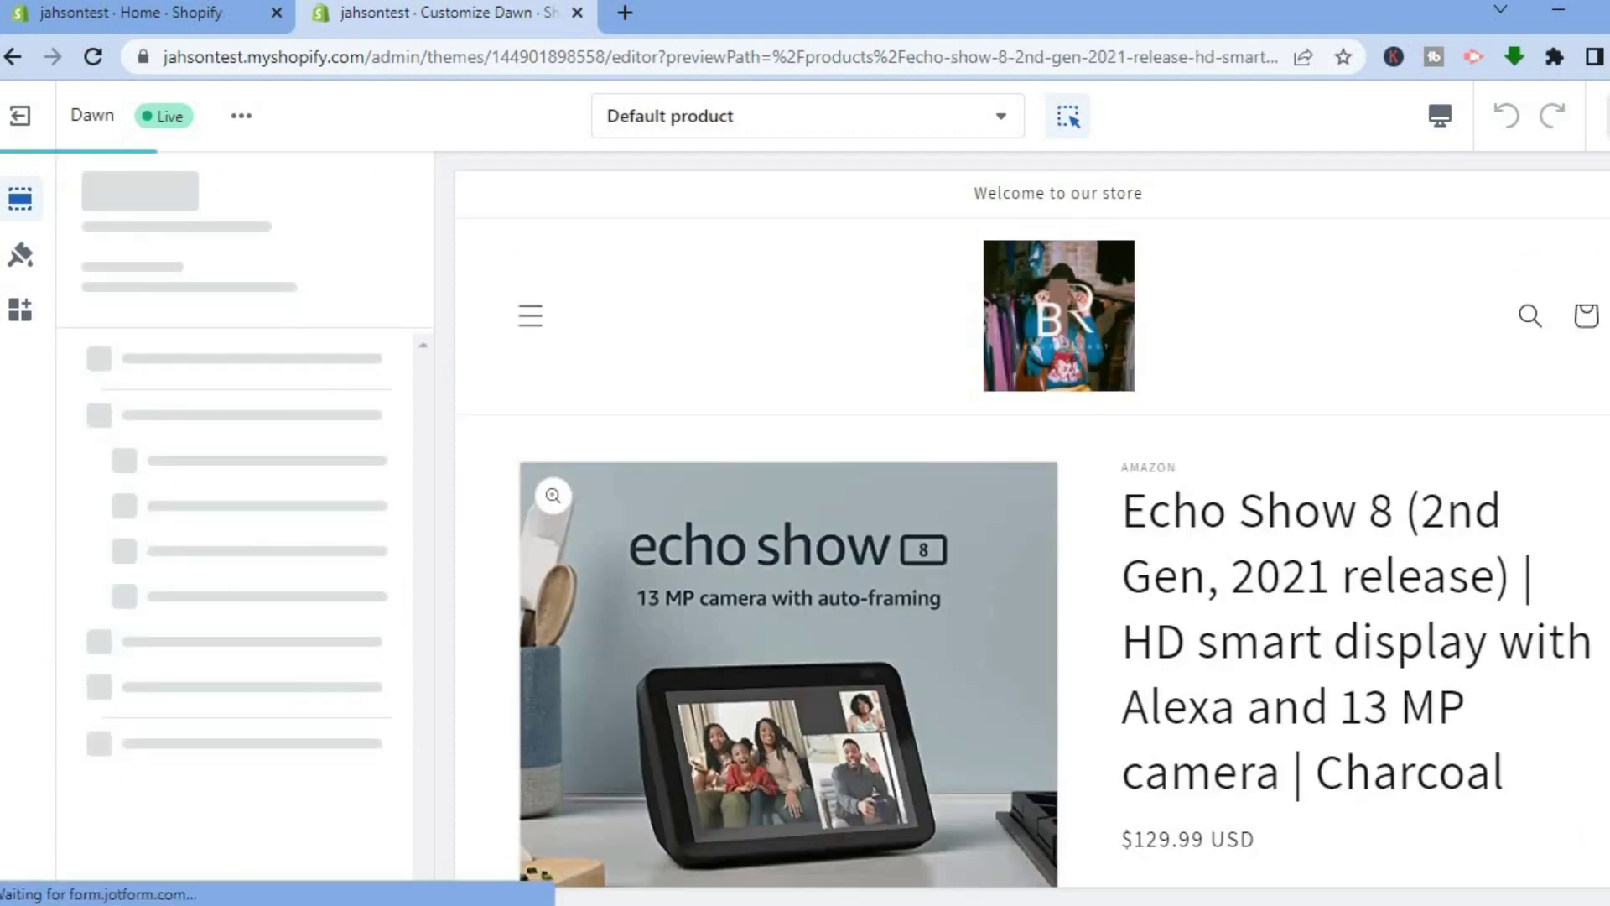
pyautogui.scroll(-3, 1032, 587)
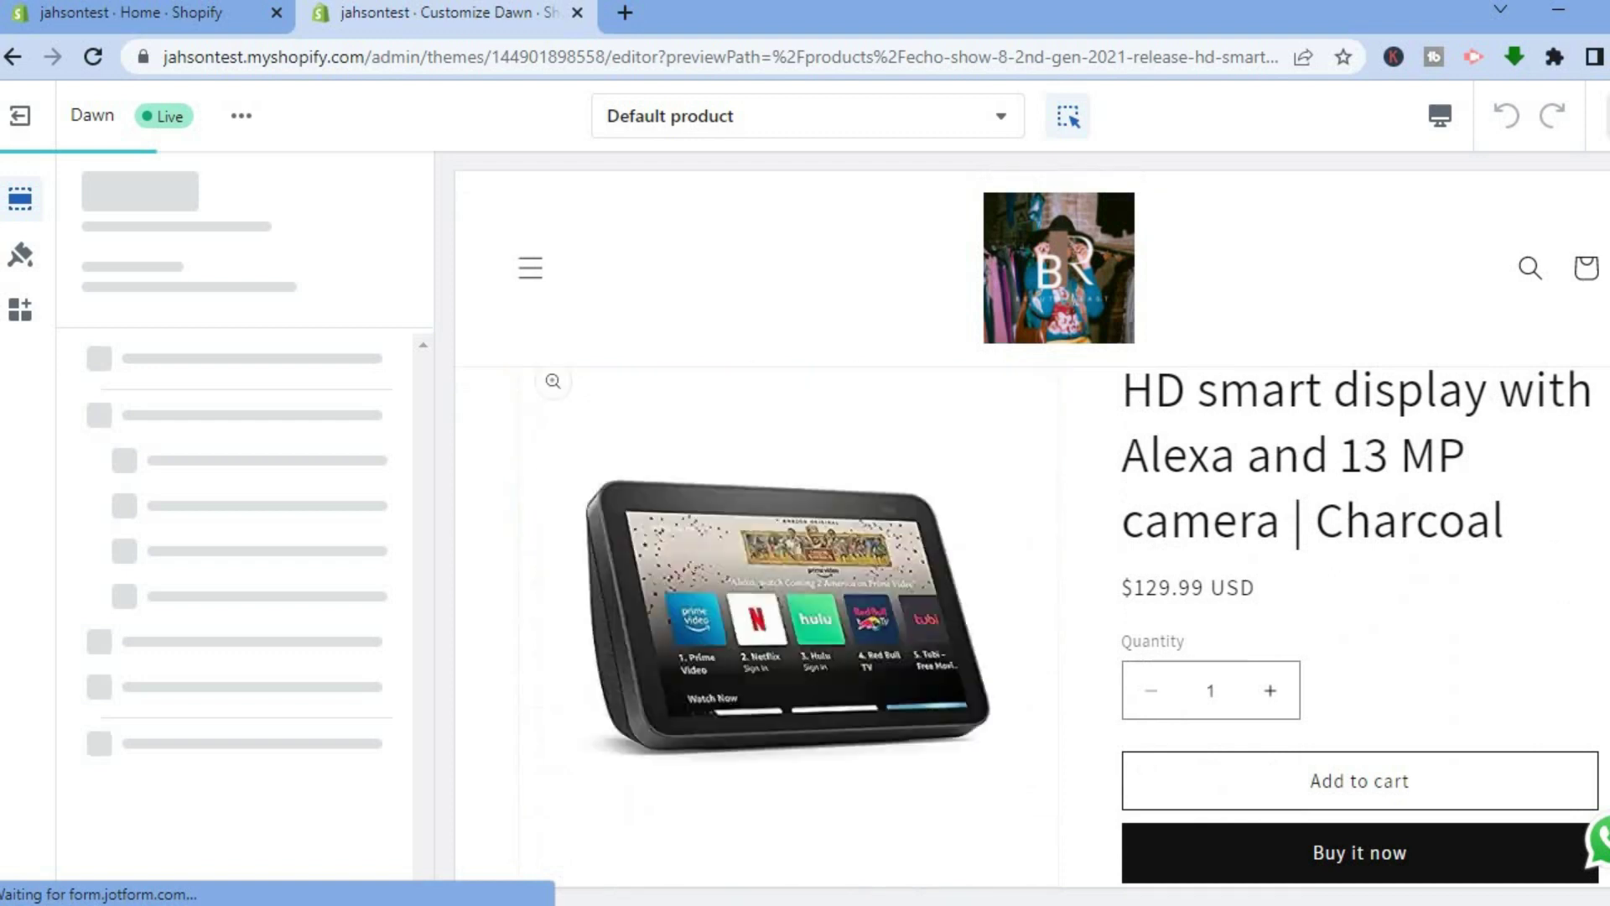
pyautogui.scroll(-5, 1332, 550)
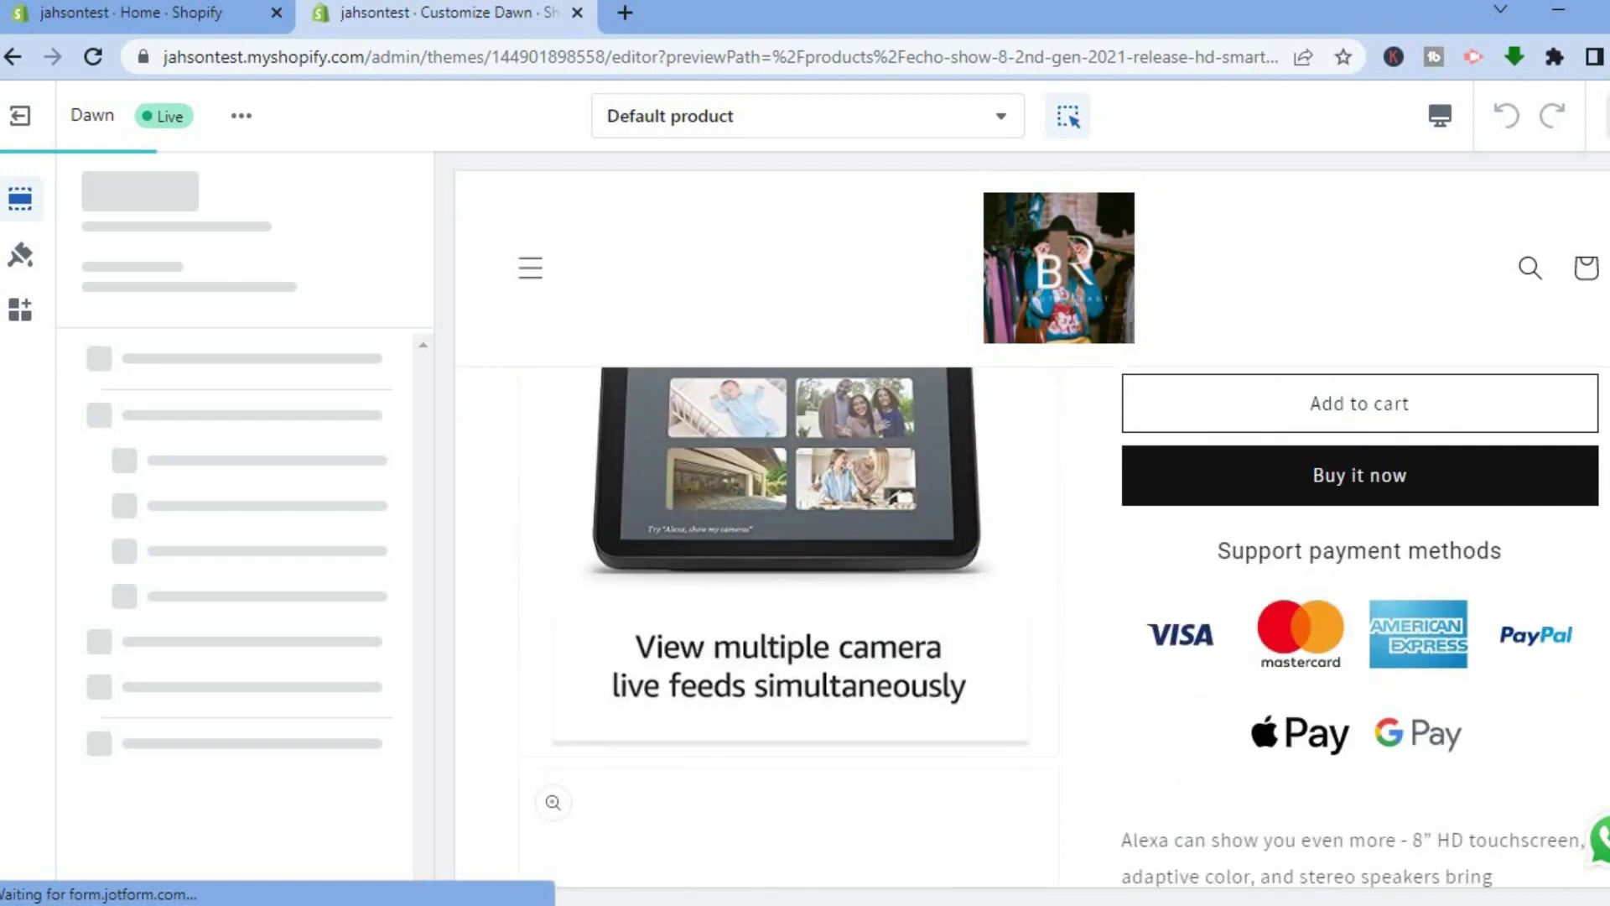